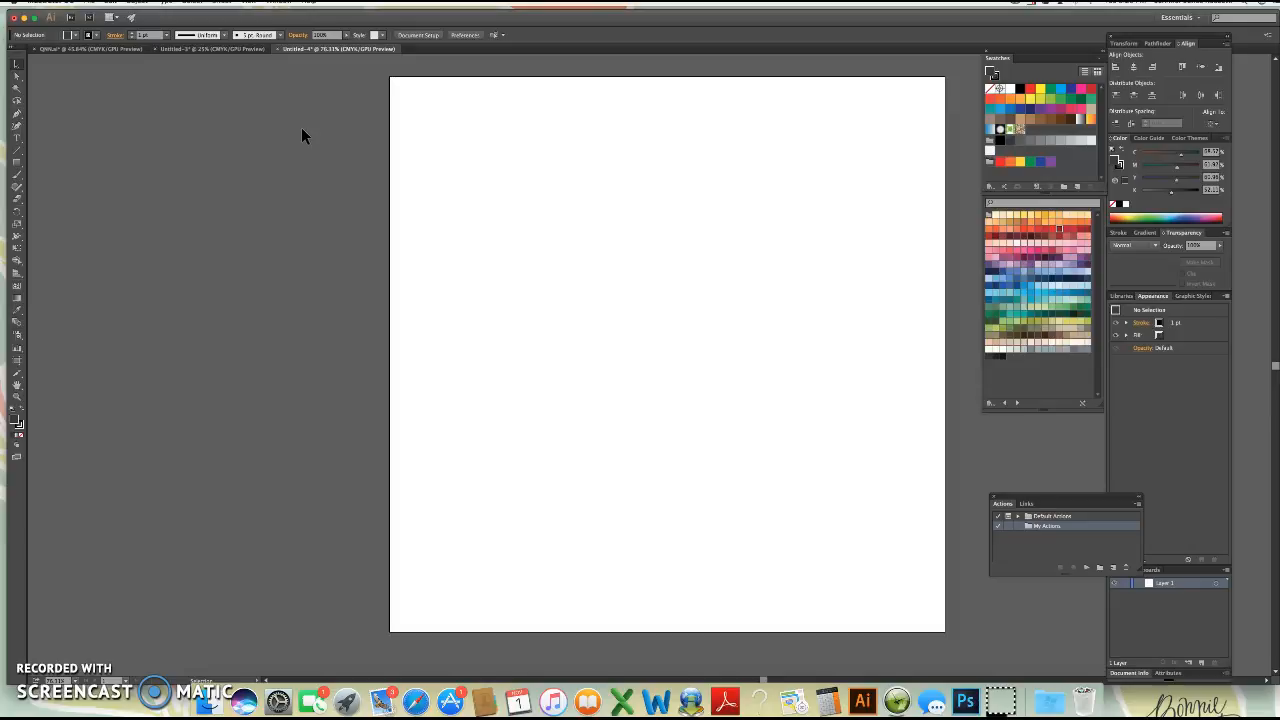
Step: Paste the two quilt blocks, scale them down to about 6.4 in wide together, and place them in the artboard's upper-left corner
scroll(412, 150, "right", 2)
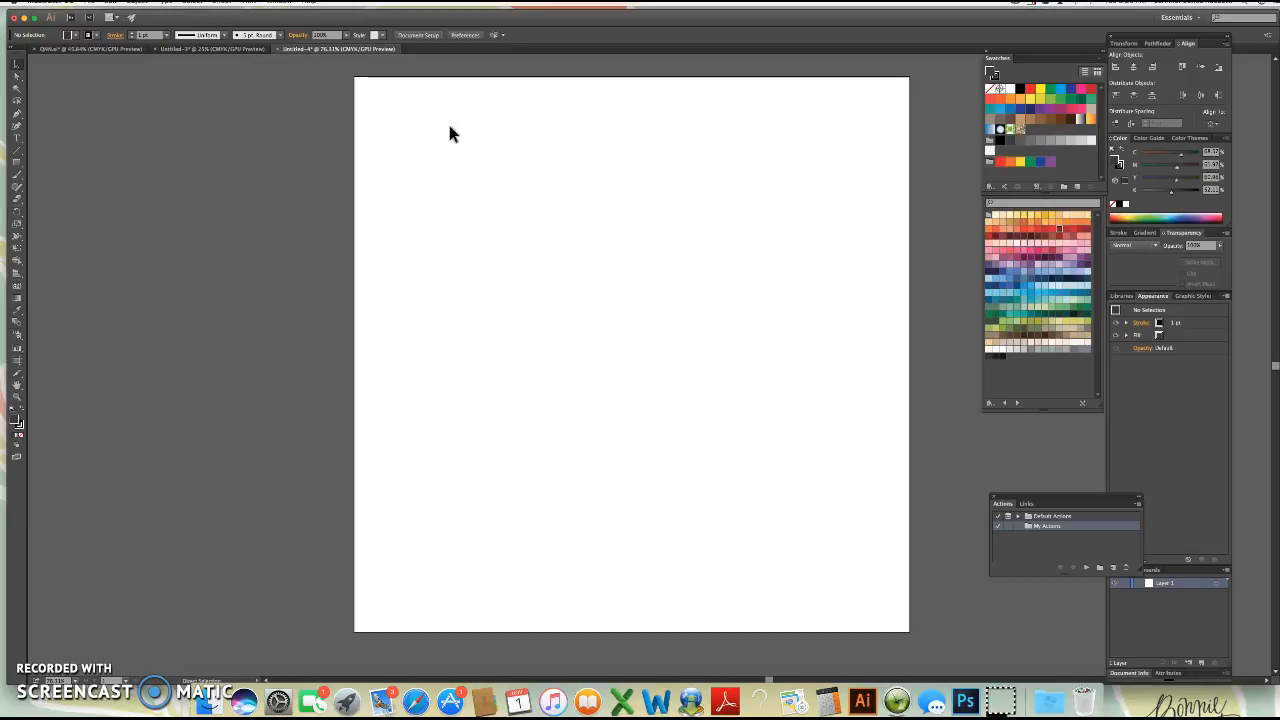
key("super+v")
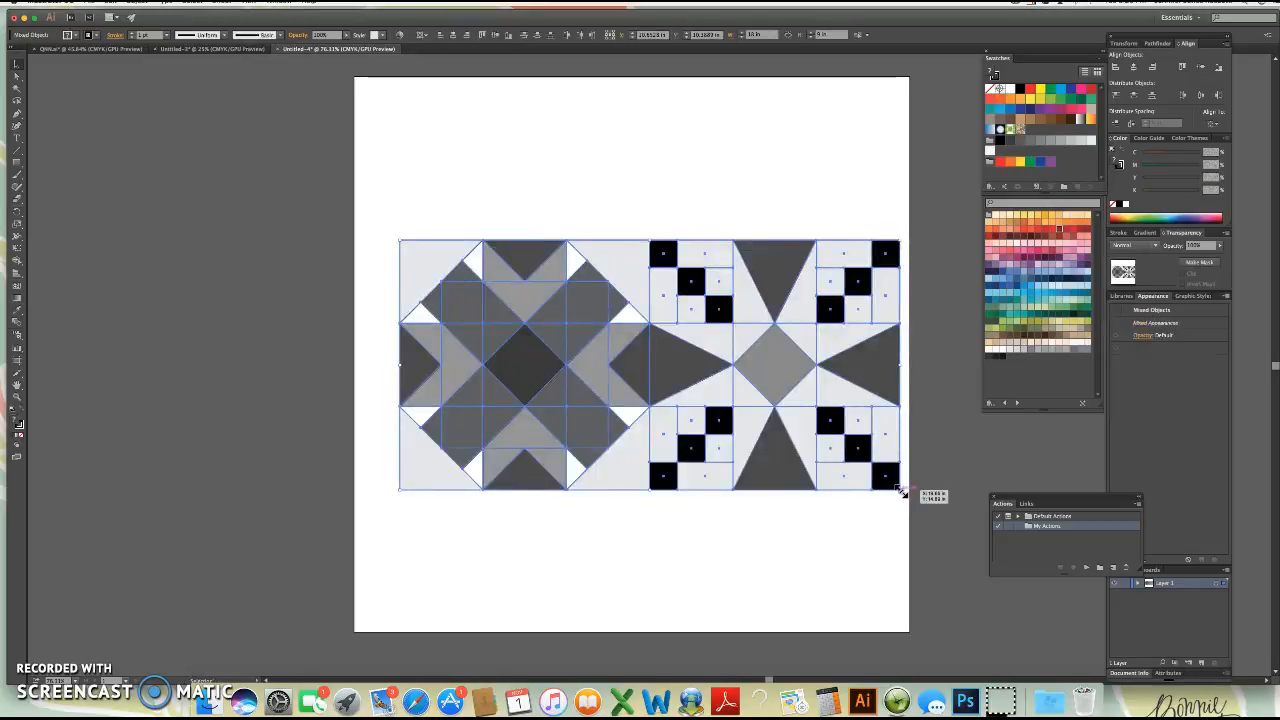
left_click_drag(901, 492, 578, 374)
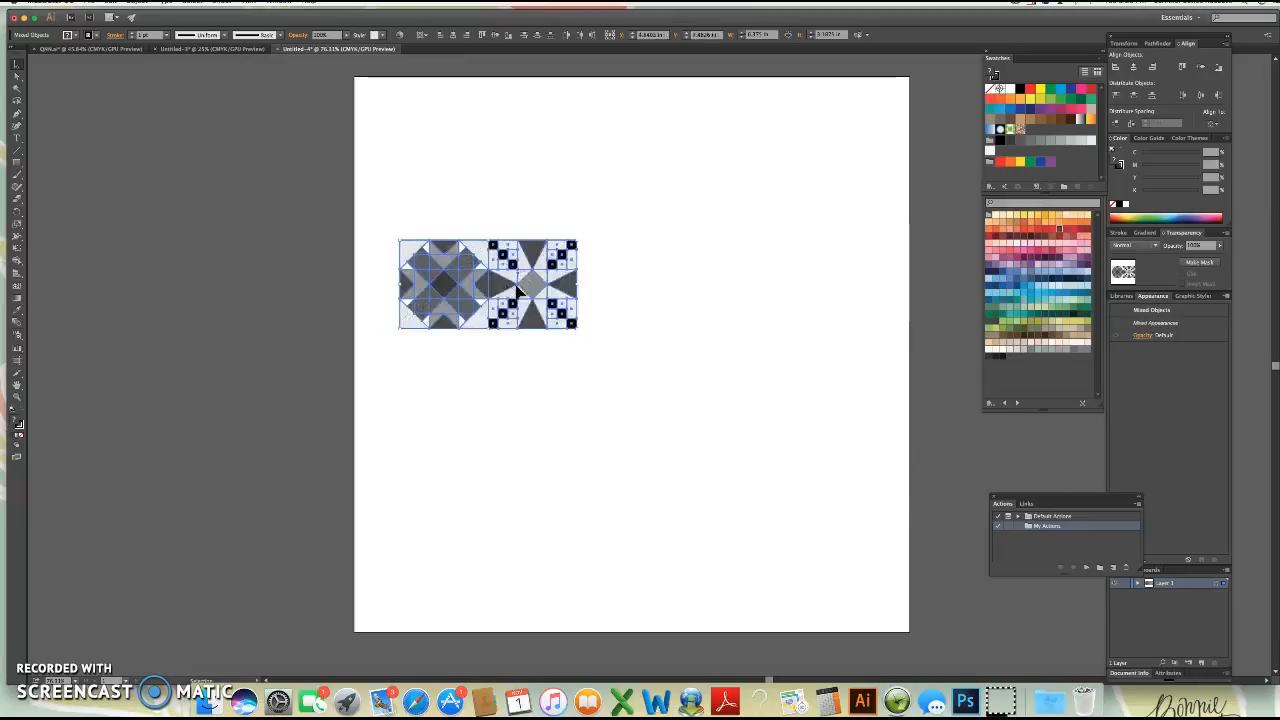
left_click_drag(505, 258, 491, 135)
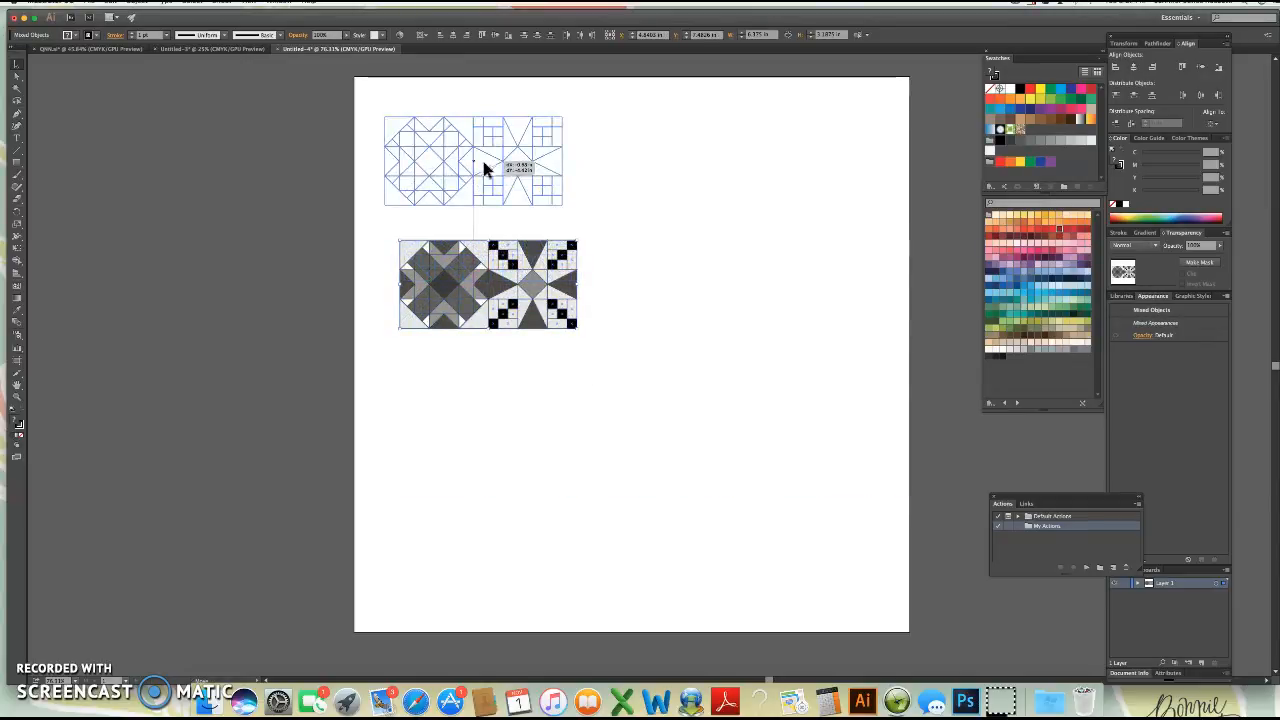
left_click(538, 215)
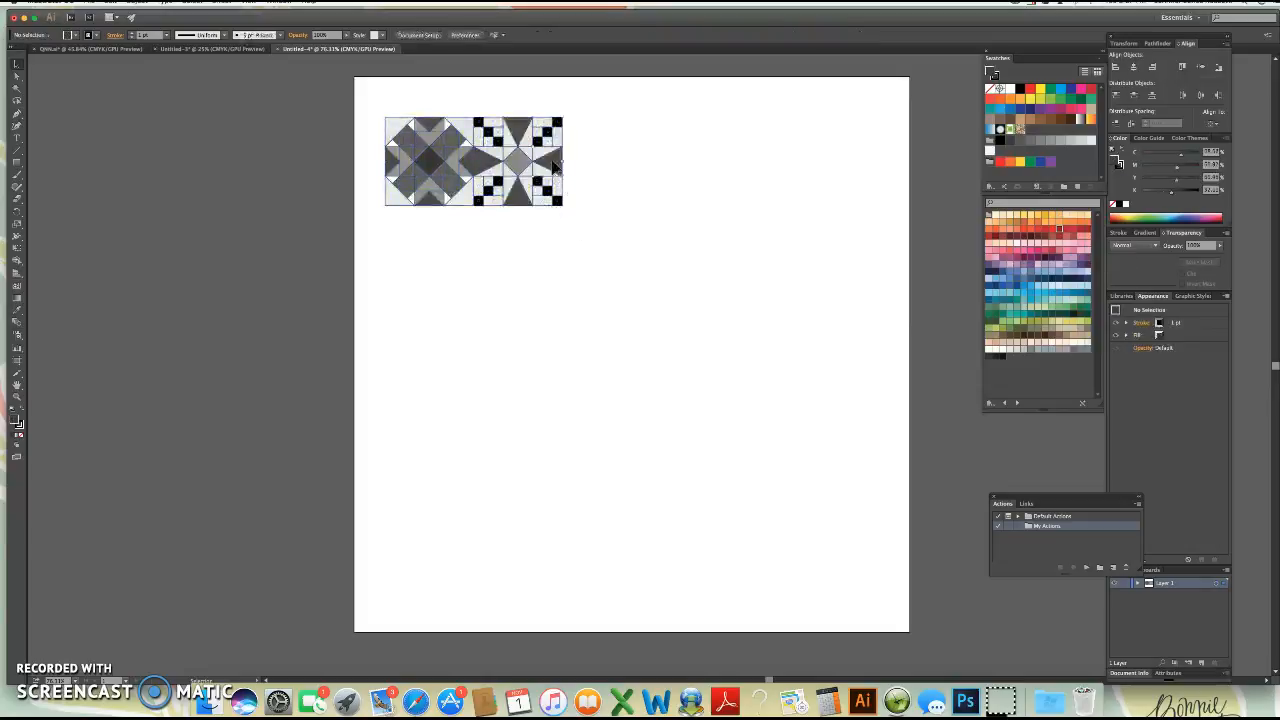
Step: Try a pink fill on the outer right triangle of the star block, and undo it
left_click(550, 162)
left_click(519, 129)
left_click(486, 163)
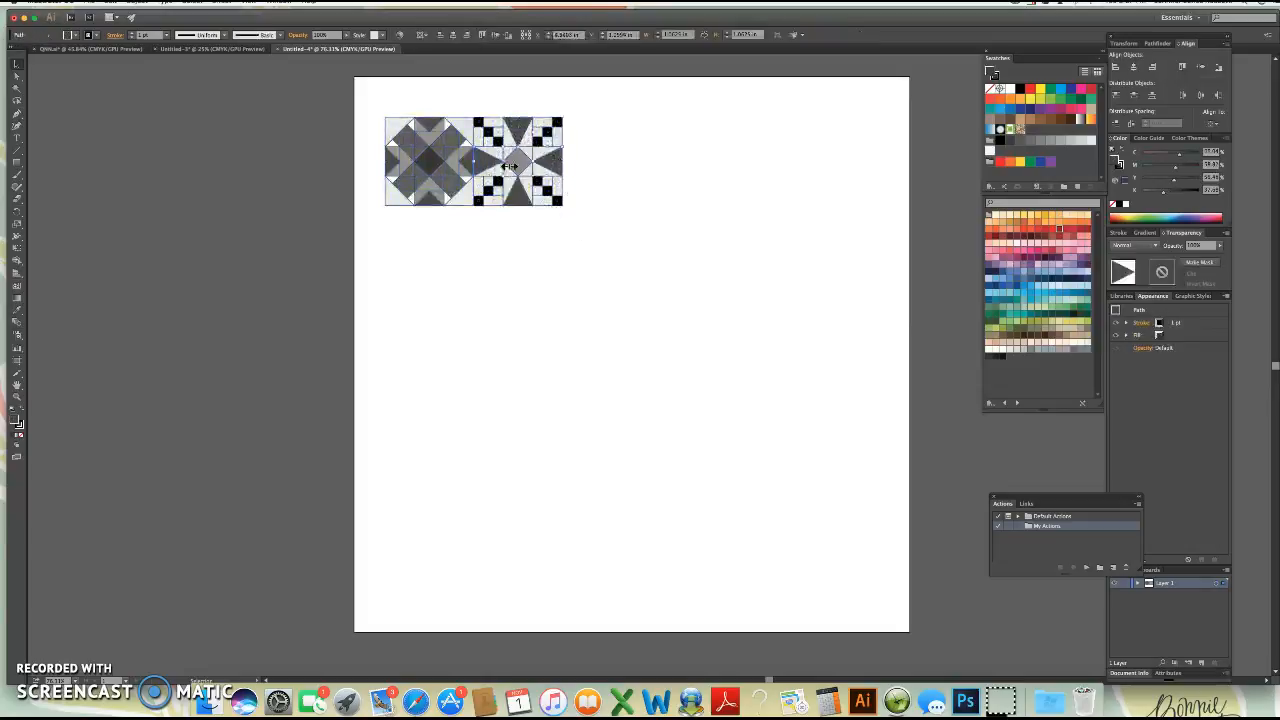
left_click(556, 166)
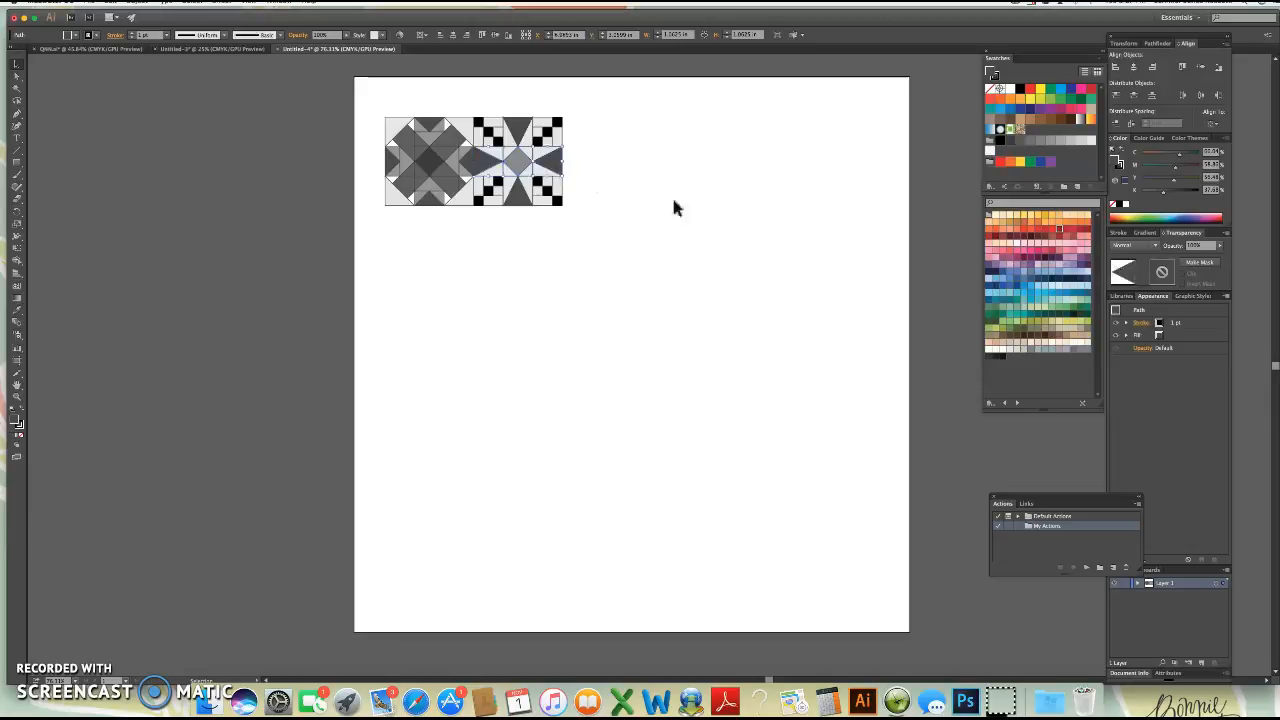
left_click(1073, 251)
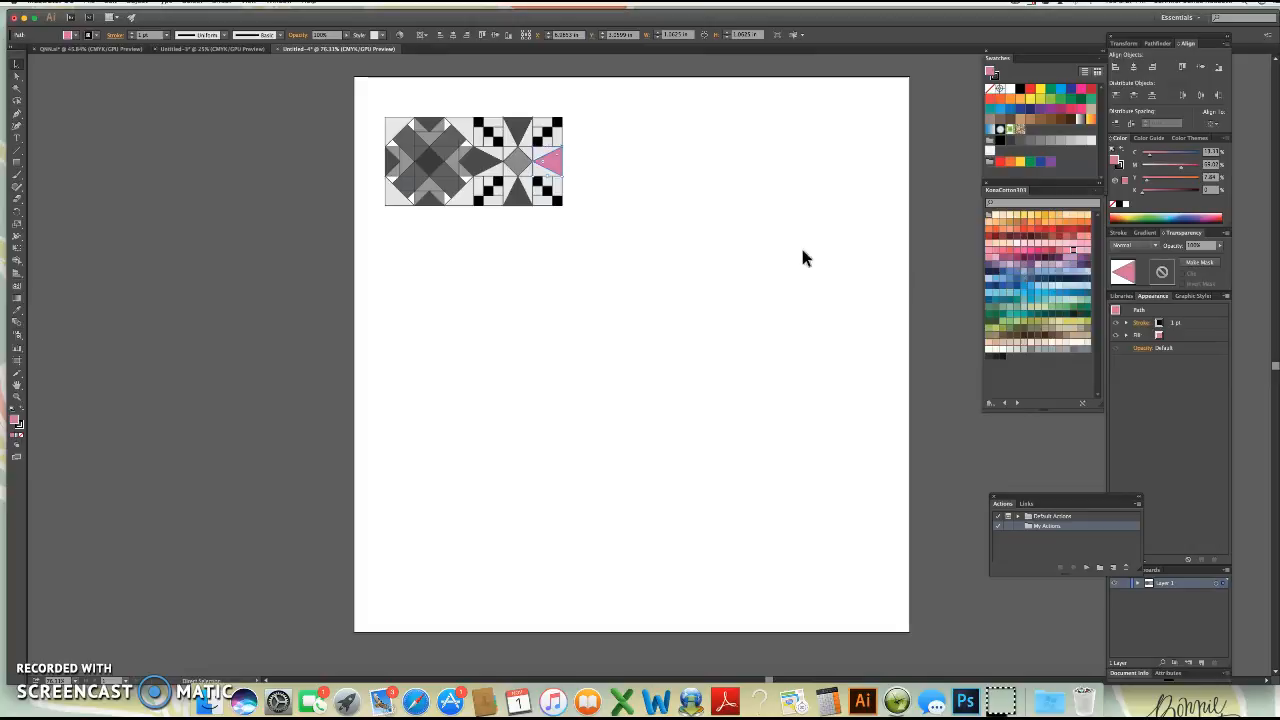
key("super+z")
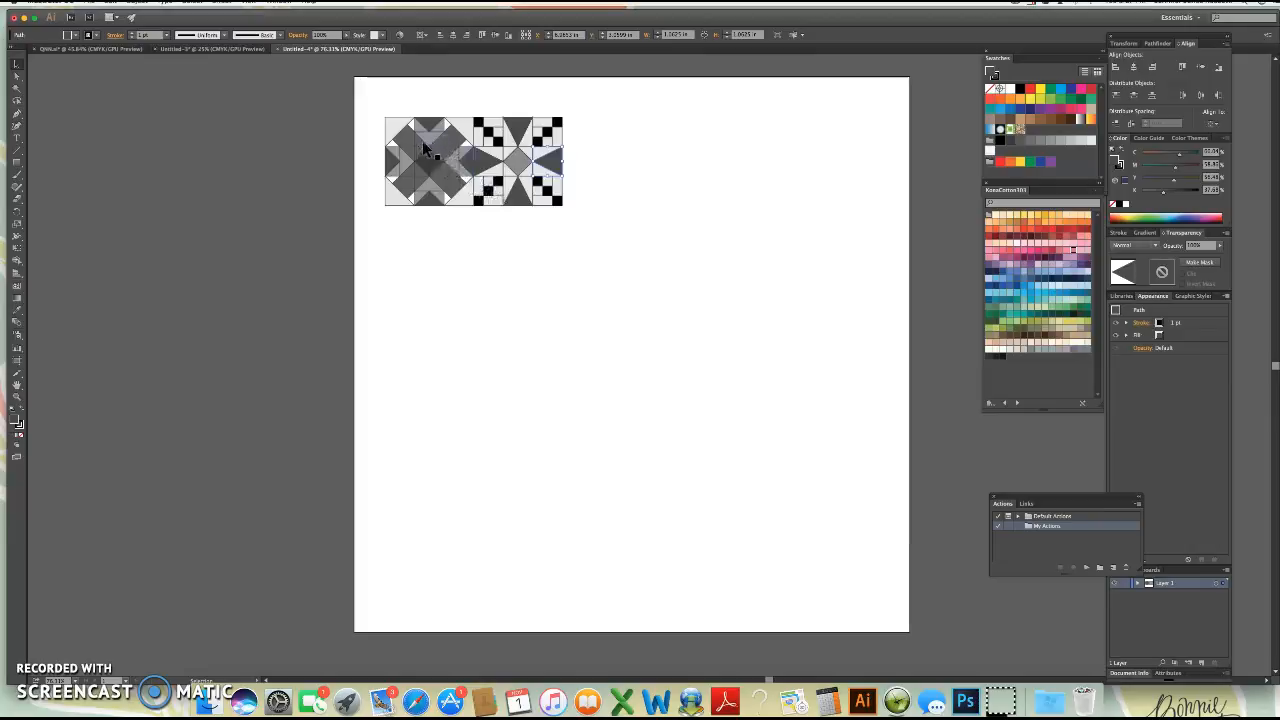
Step: Group the pieces of the octagonal block and the pieces of the star block as two separate groups
left_click_drag(375, 100, 469, 226)
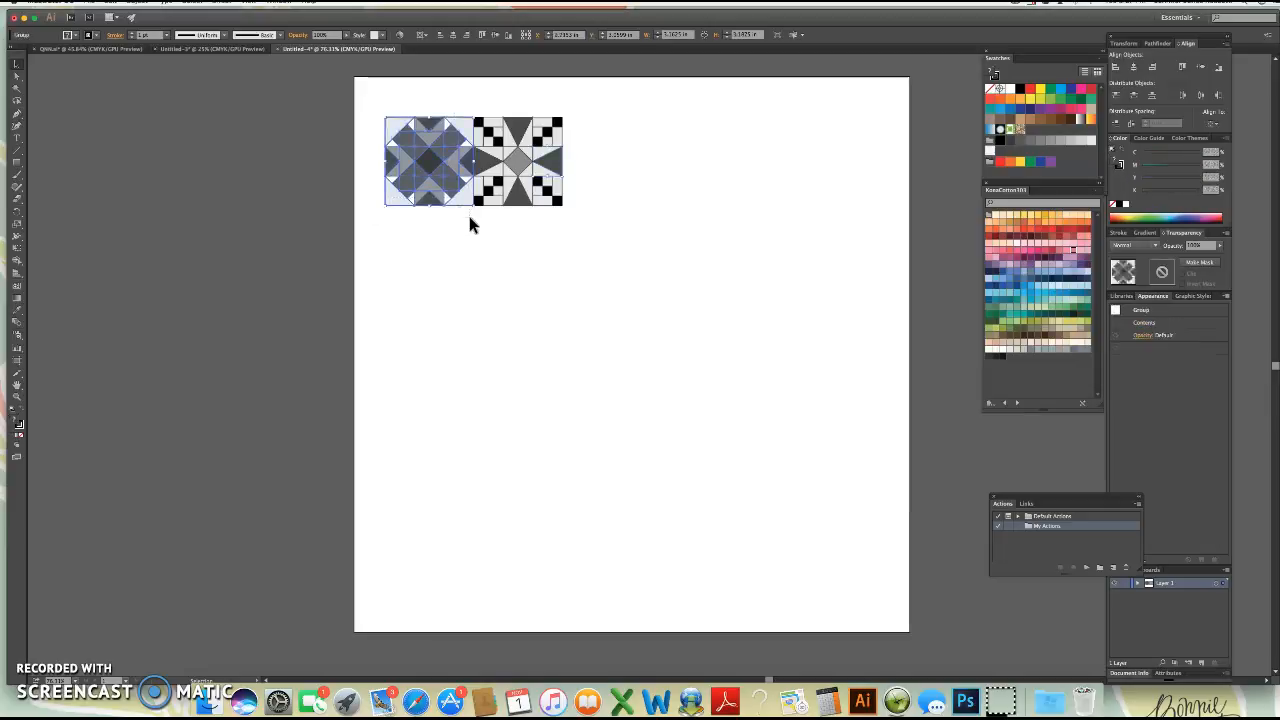
key("a")
left_click(480, 114)
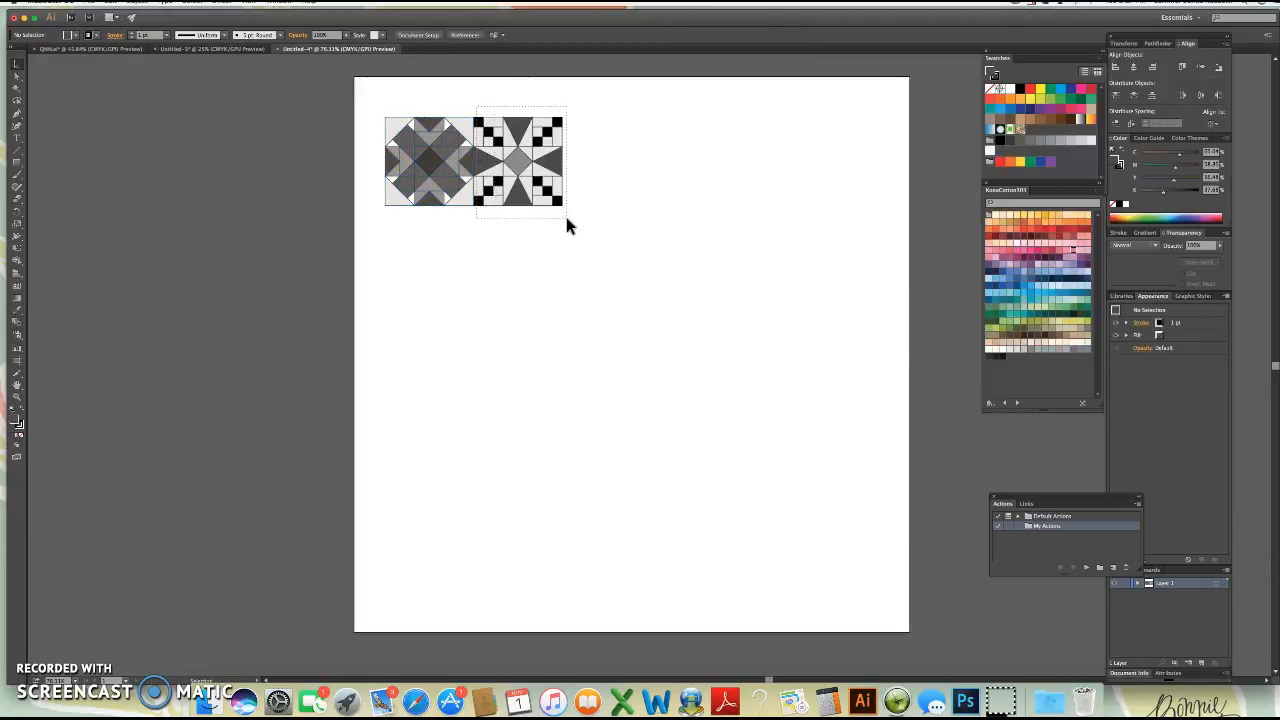
left_click(565, 219)
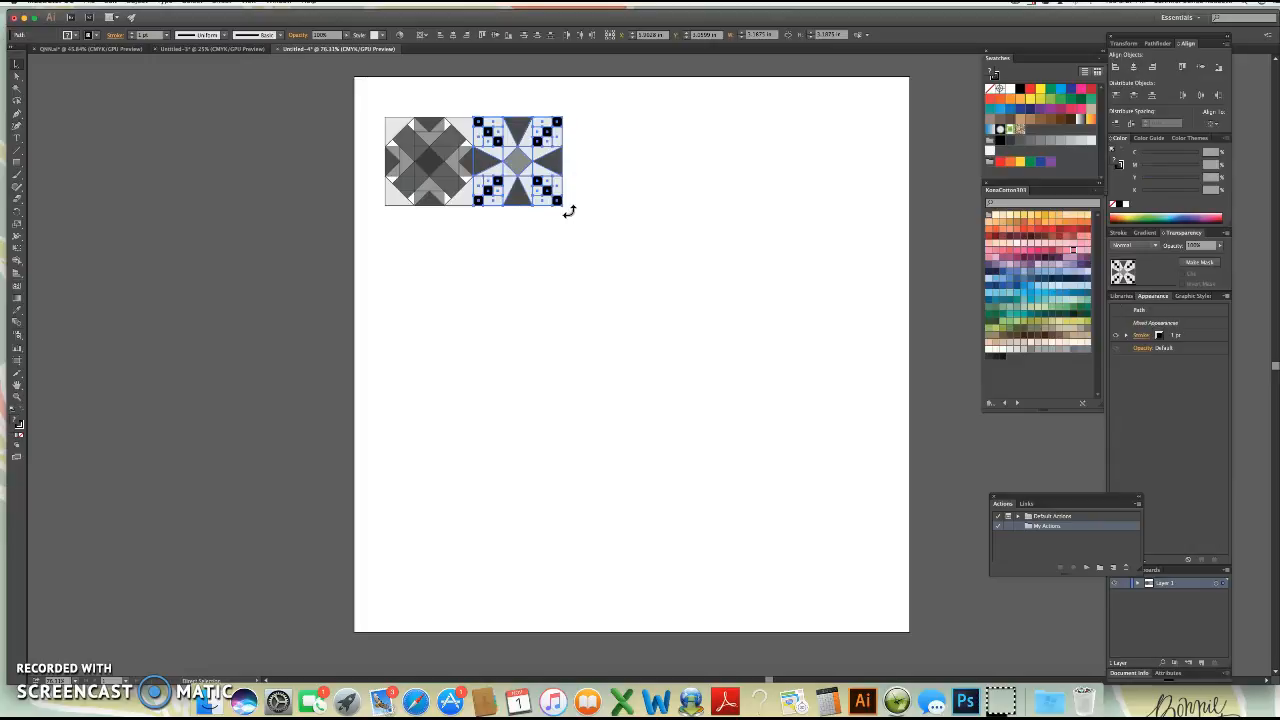
left_click(550, 228)
left_click(427, 157)
left_click(507, 170)
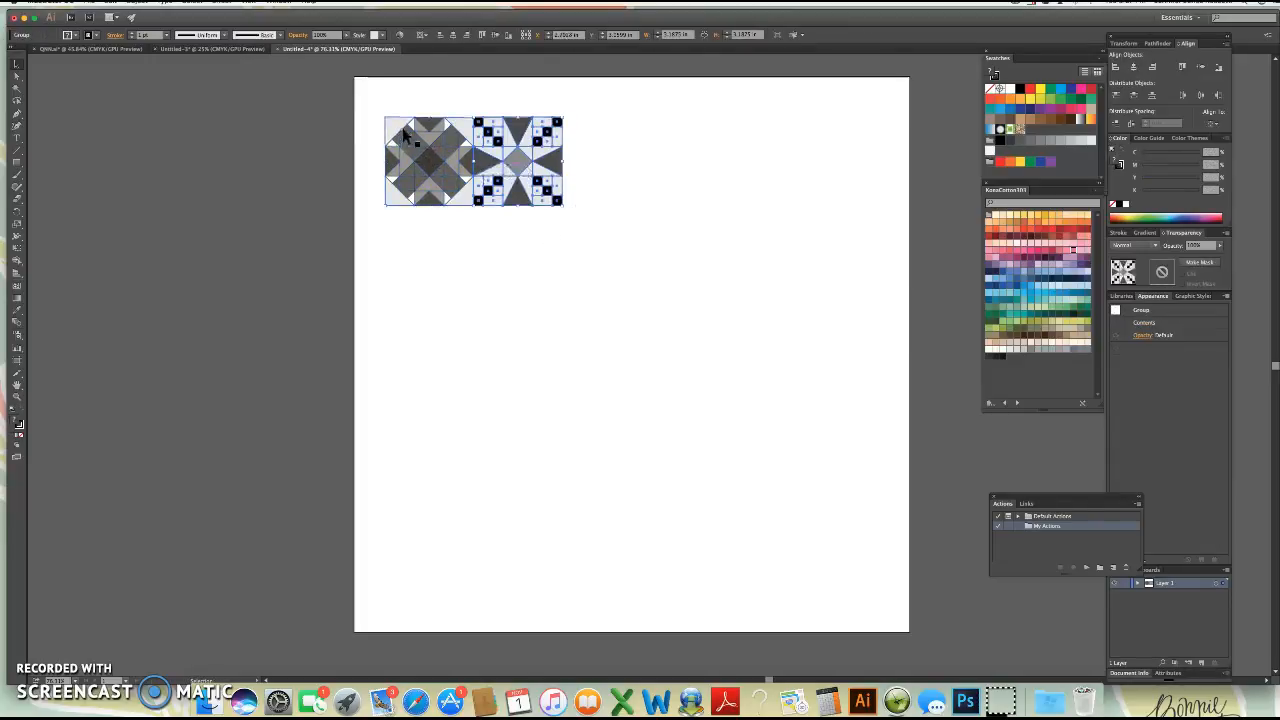
Step: Duplicate the pair of blocks twice across the page, and pull the six blocks apart into a loose row
left_click_drag(366, 112, 571, 207)
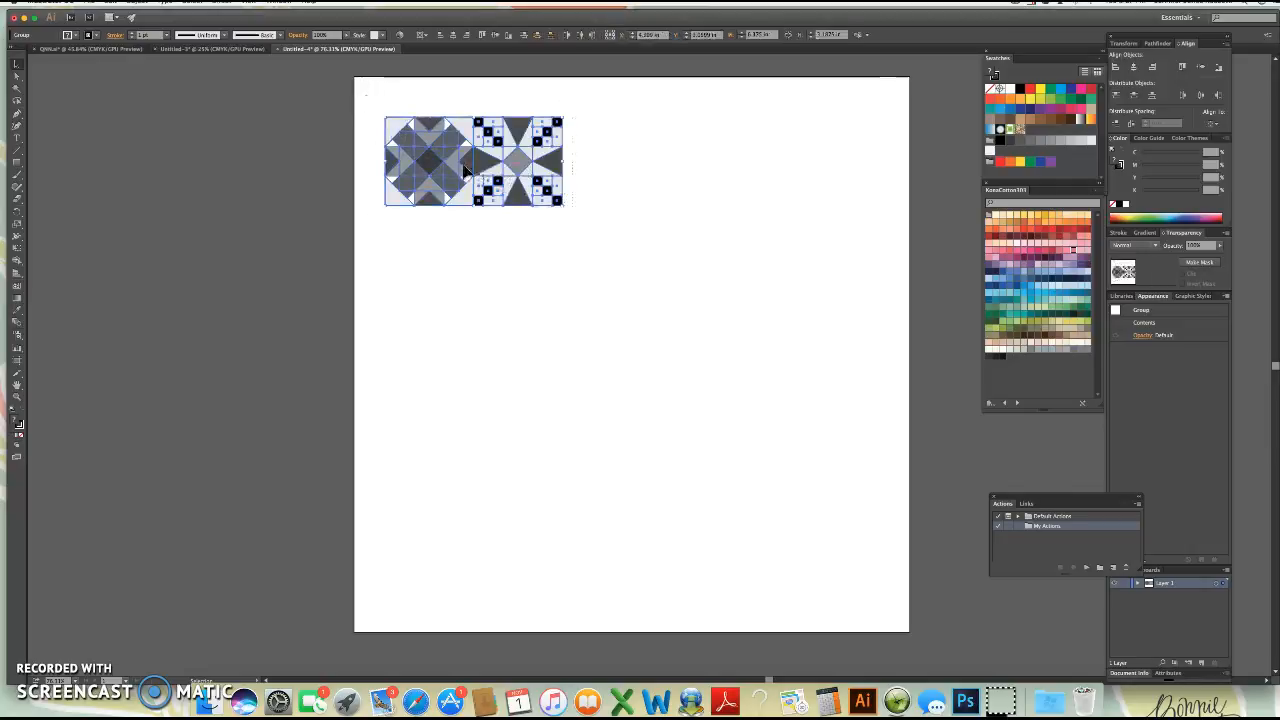
left_click_drag(465, 170, 838, 170)
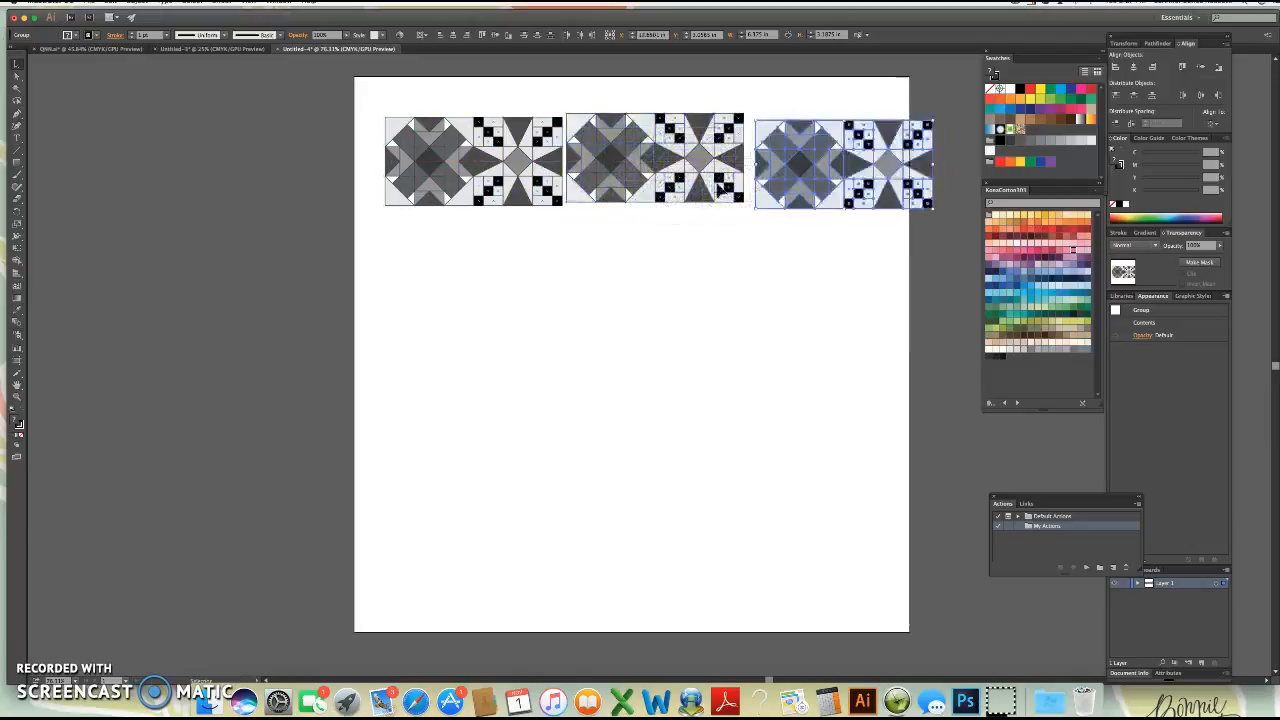
left_click_drag(448, 165, 424, 152)
left_click_drag(509, 163, 502, 155)
left_click_drag(598, 168, 592, 149)
left_click_drag(671, 157, 671, 173)
left_click_drag(778, 154, 772, 132)
left_click_drag(893, 157, 900, 166)
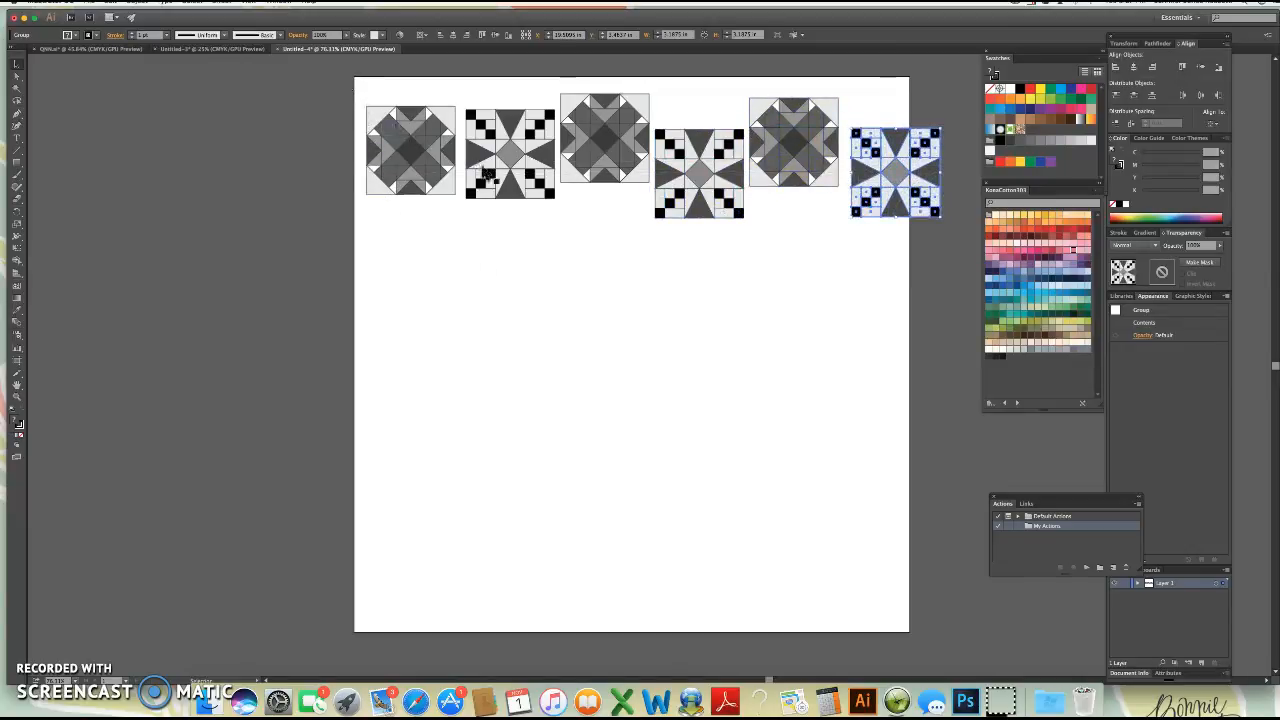
Step: Place the first star block and the second octagonal block edge to edge beside the first block, with their top edges flush
left_click_drag(502, 161, 490, 158)
left_click_drag(600, 145, 612, 201)
key("z")
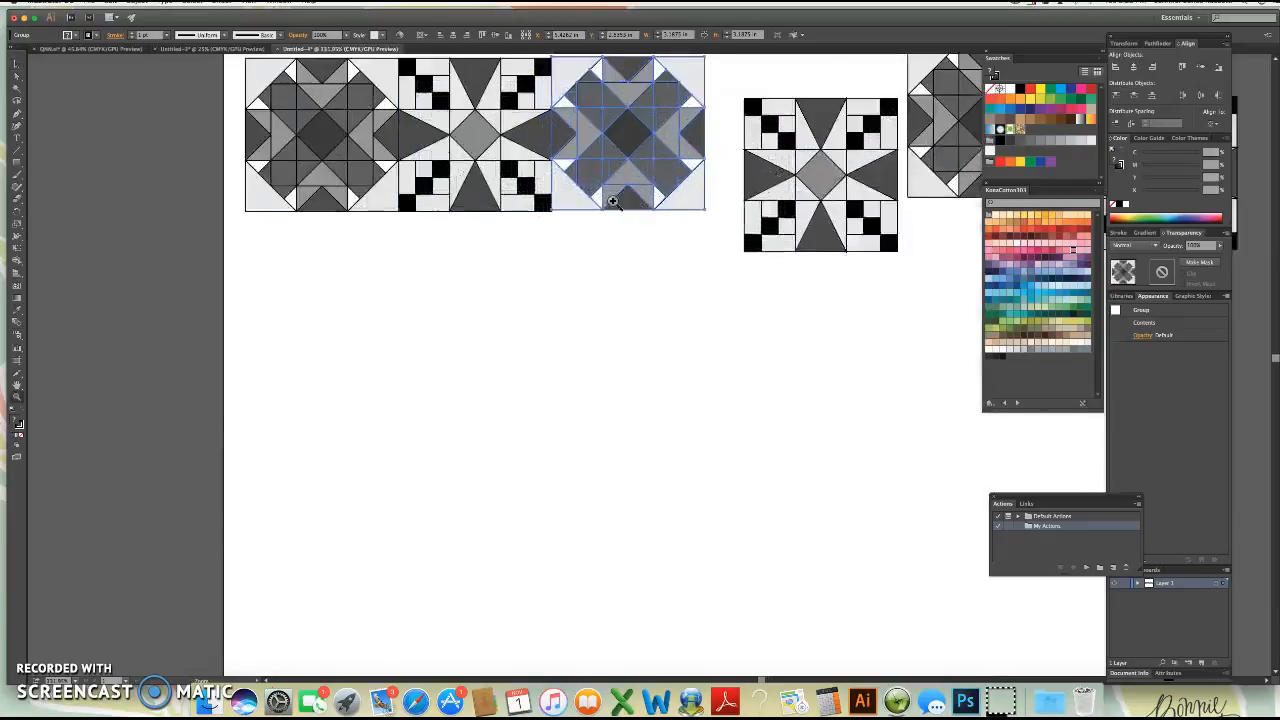
left_click(612, 201)
key("v")
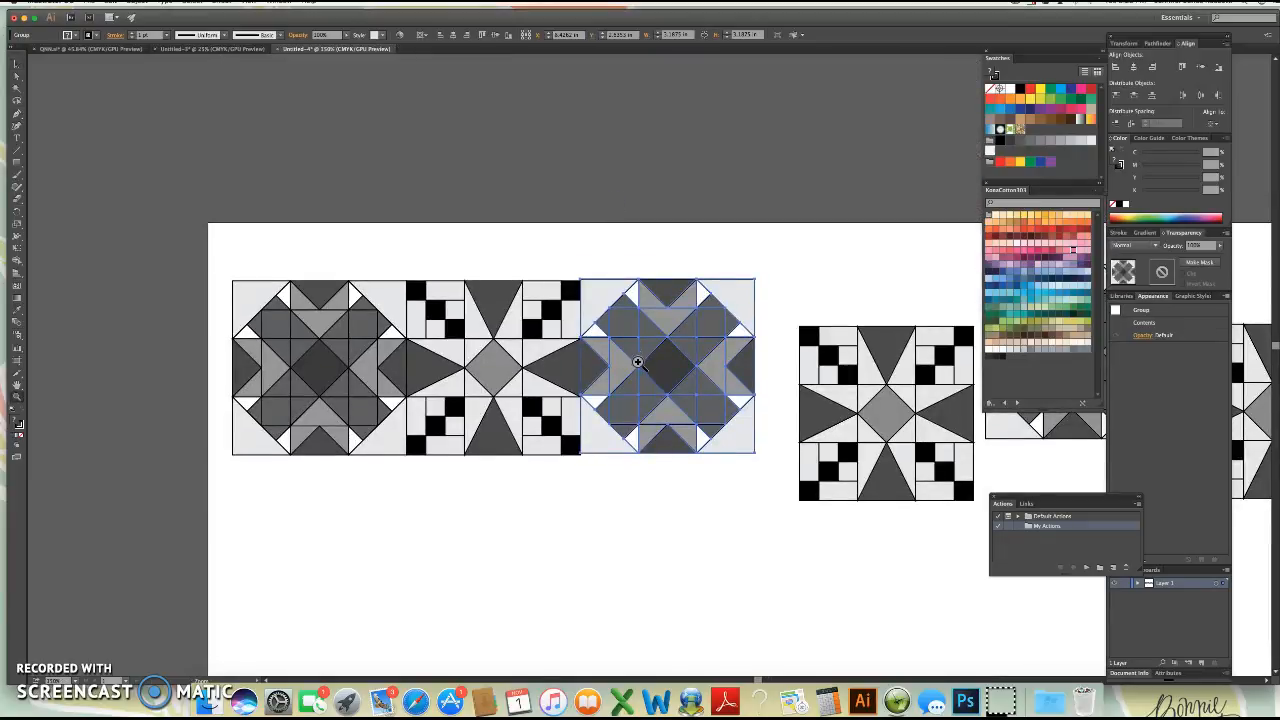
mouse_move(643, 372)
left_mouse_down()
mouse_move(634, 366)
mouse_move(654, 371)
mouse_move(638, 372)
left_mouse_up()
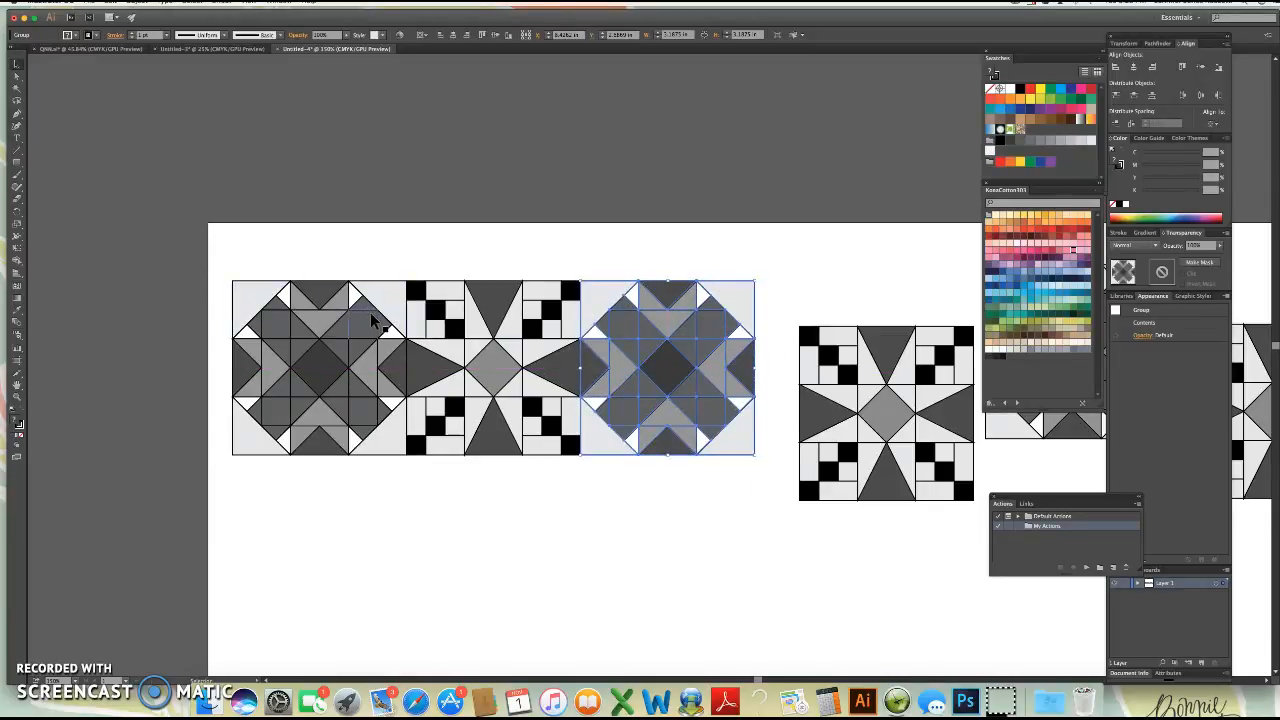
Step: Align all six blocks vertically by their centers to the first block, and distribute them horizontally with 0 in spacing
key("z")
left_click_drag(562, 355, 474, 355)
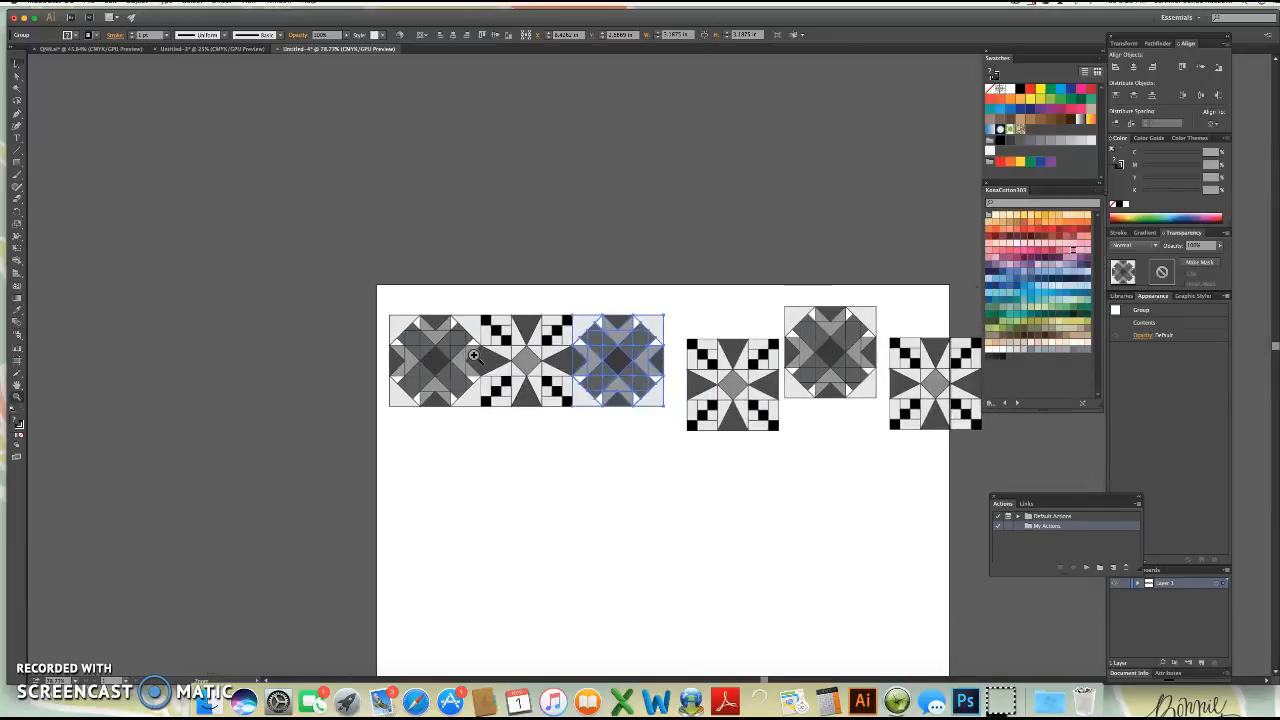
scroll(476, 357, "down", 5)
scroll(479, 356, "right", 2)
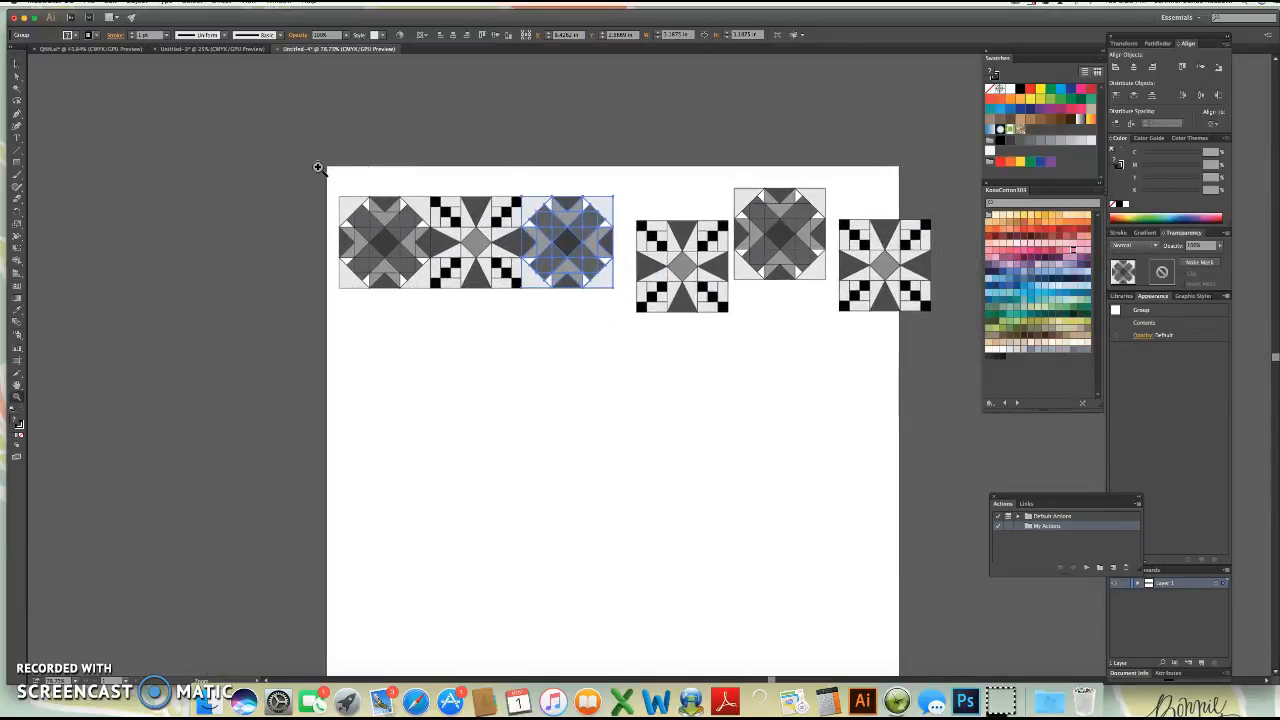
key("v")
left_click_drag(313, 166, 957, 336)
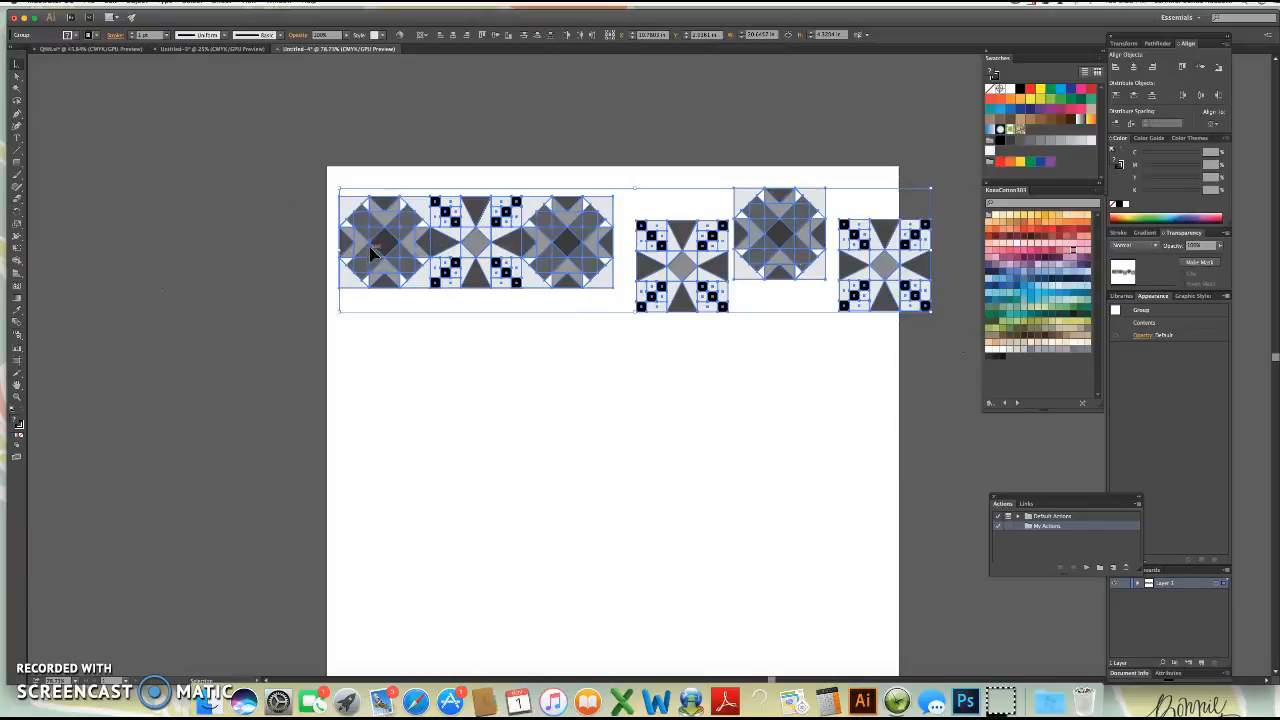
left_click(387, 246)
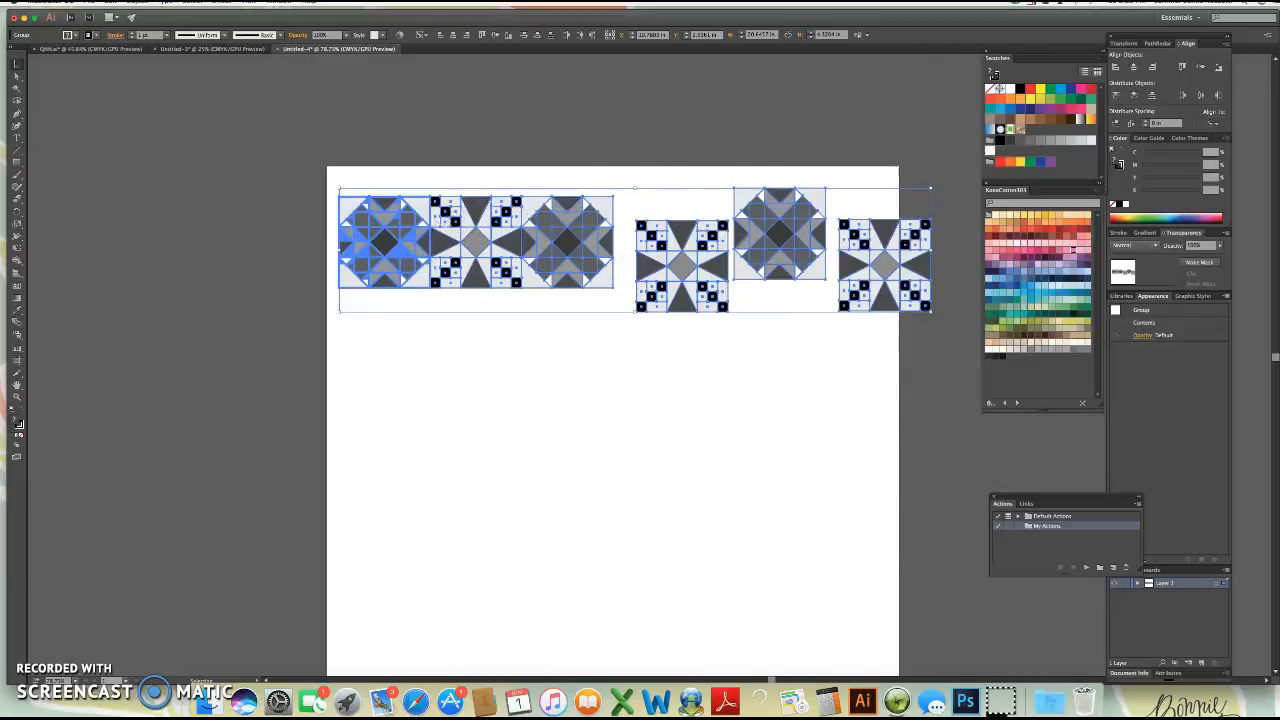
left_click(1201, 67)
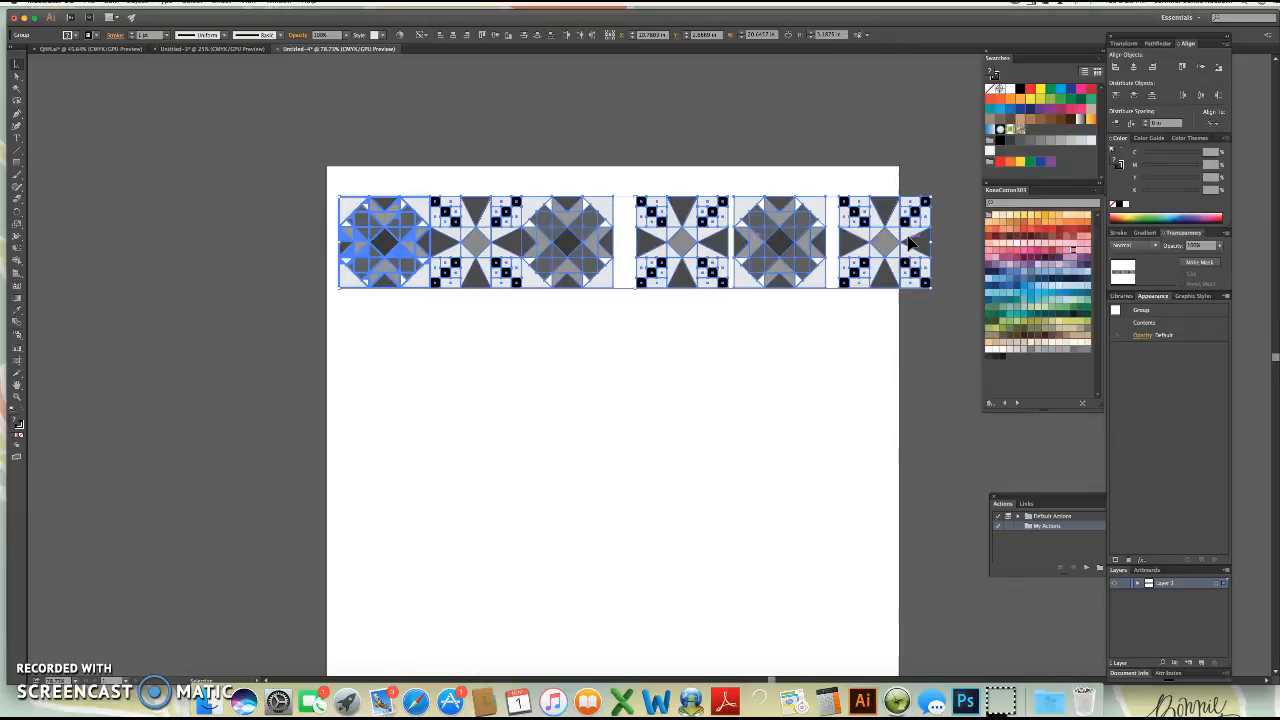
left_click(1133, 127)
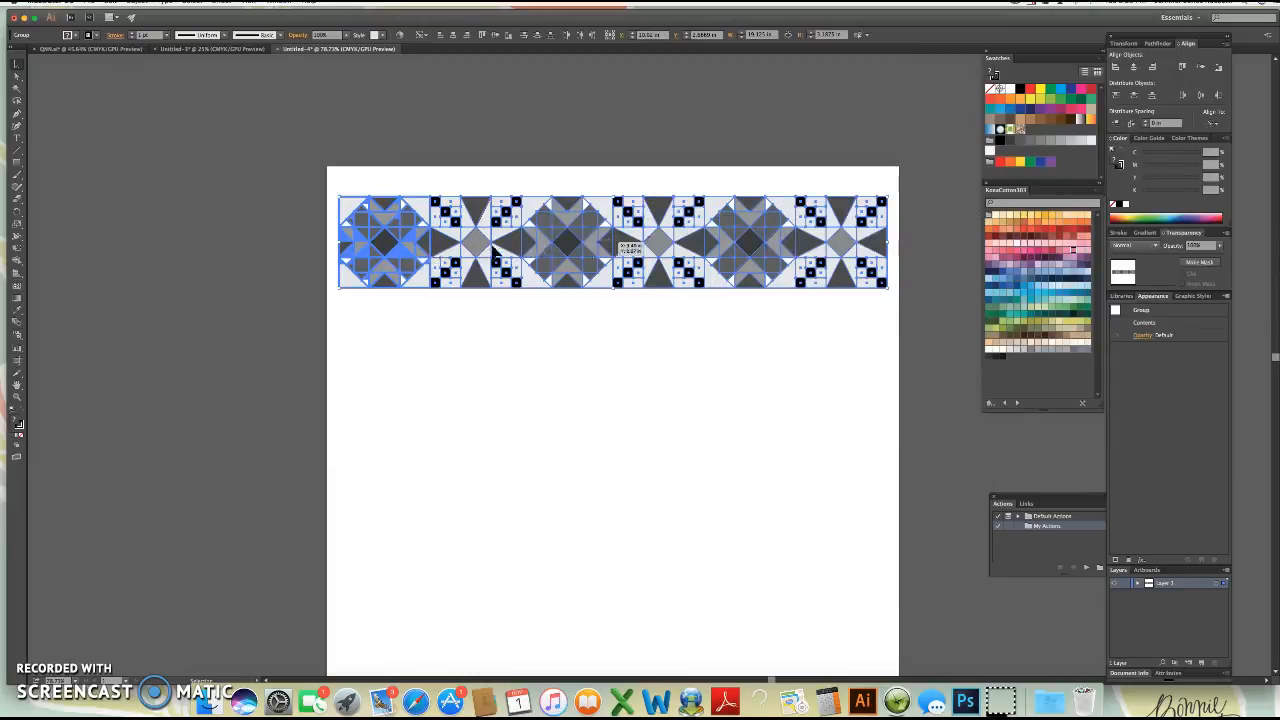
left_click(458, 318)
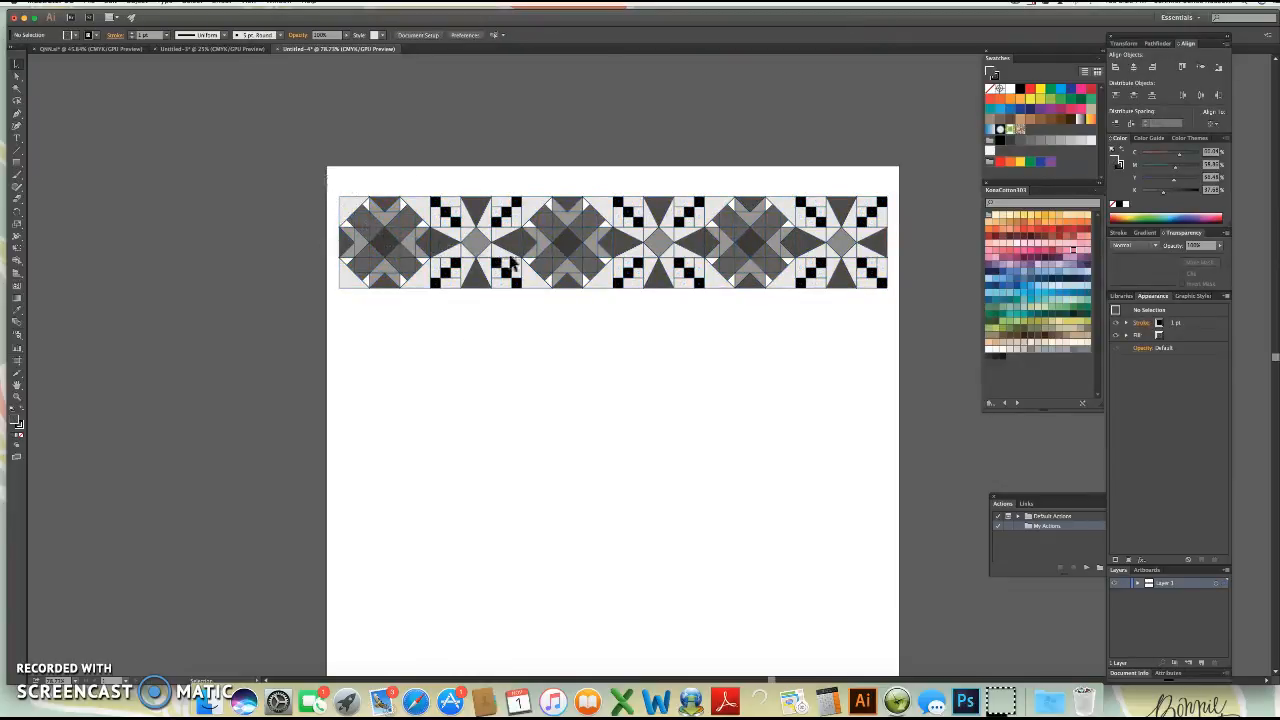
Step: Copy the row's first five blocks into a second row directly below, offset one block to the right
left_click(786, 283)
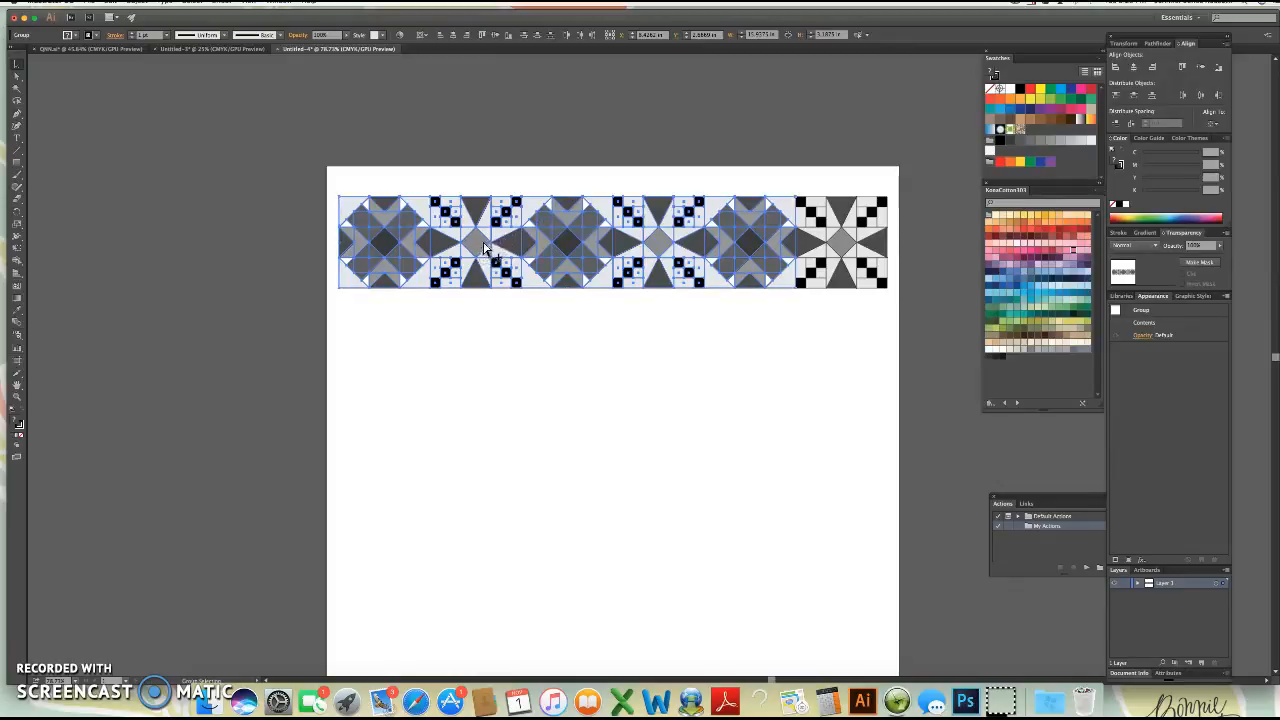
left_click_drag(493, 245, 578, 343)
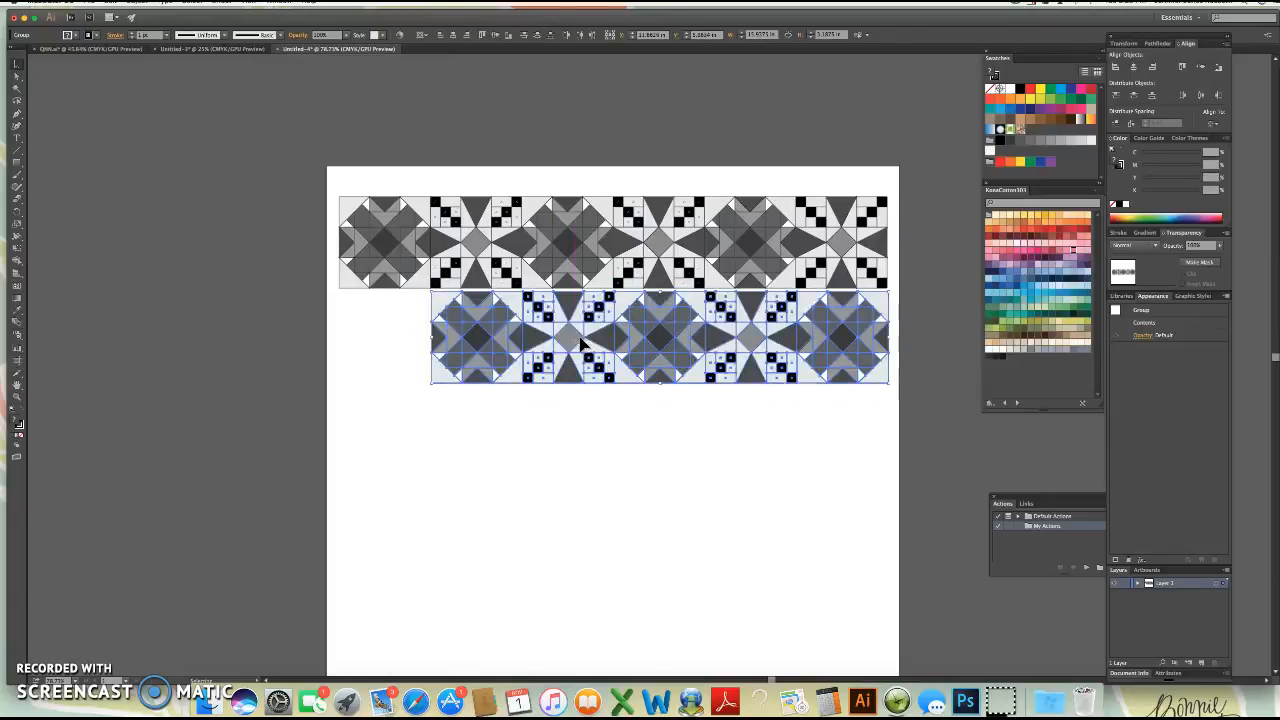
left_click(489, 437)
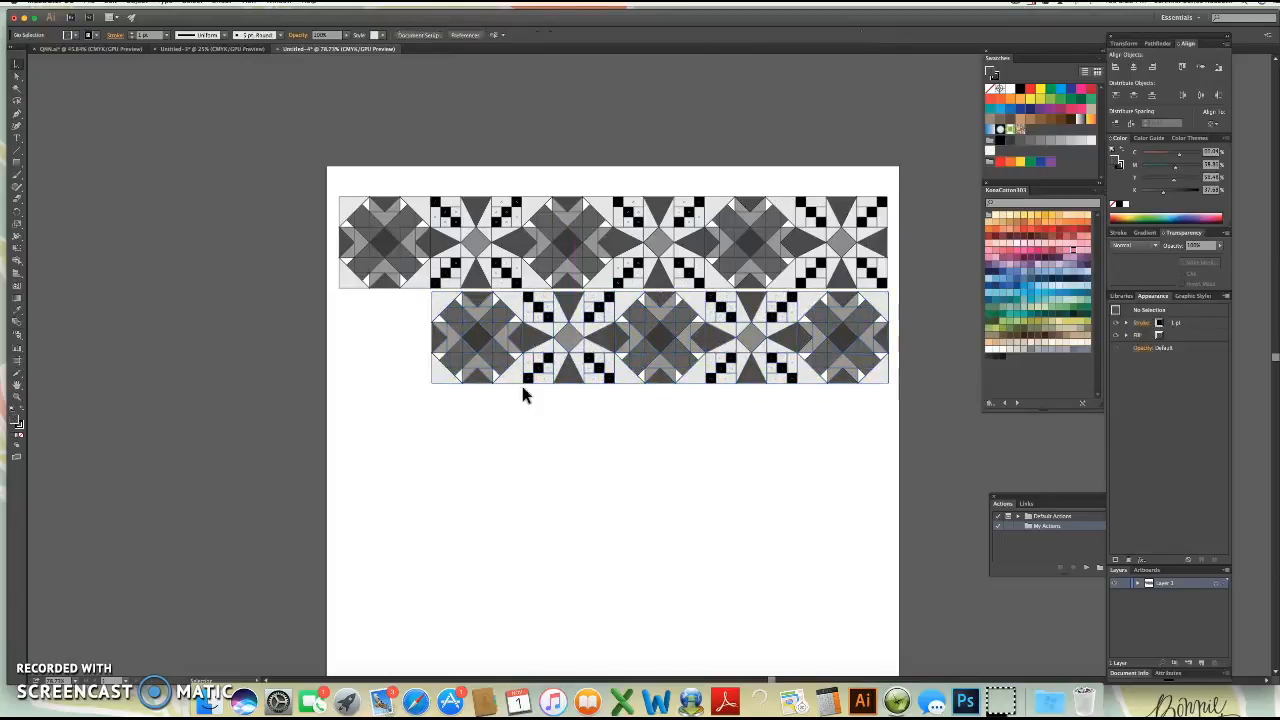
Step: Copy a star block from the second row into the empty position at its left end
left_click(566, 346)
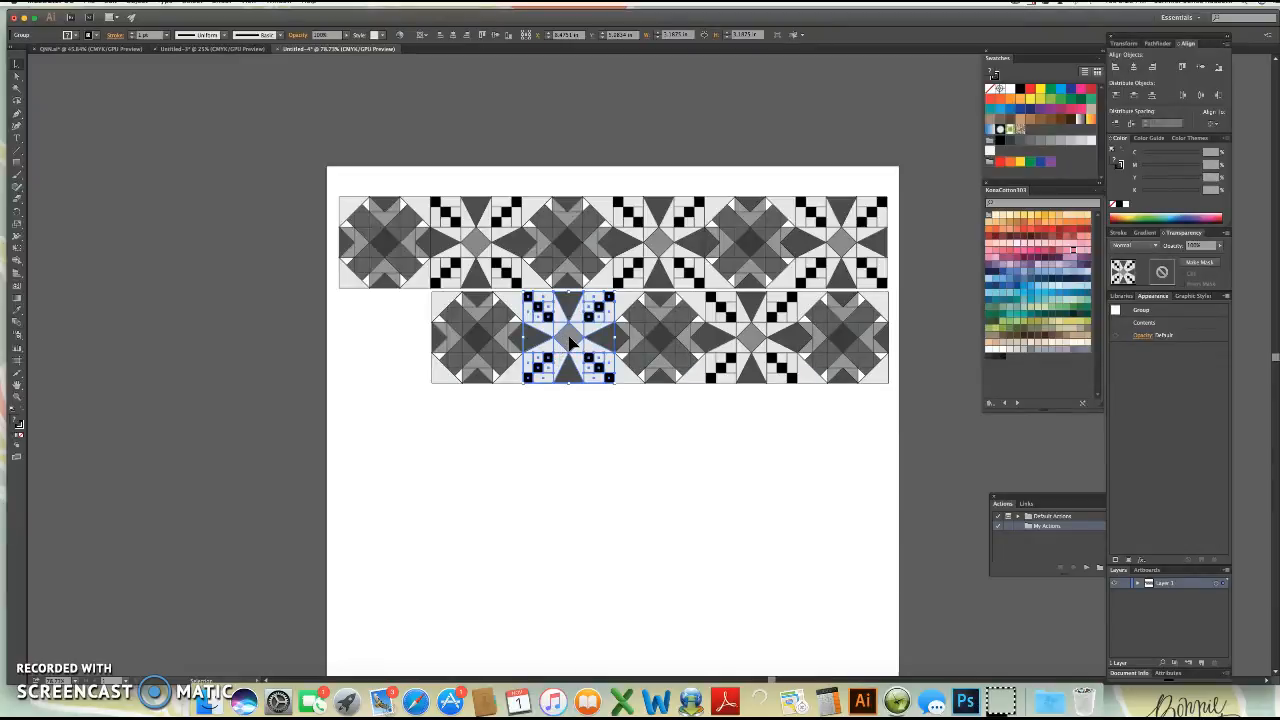
key("super+c")
left_click_drag(571, 343, 386, 342)
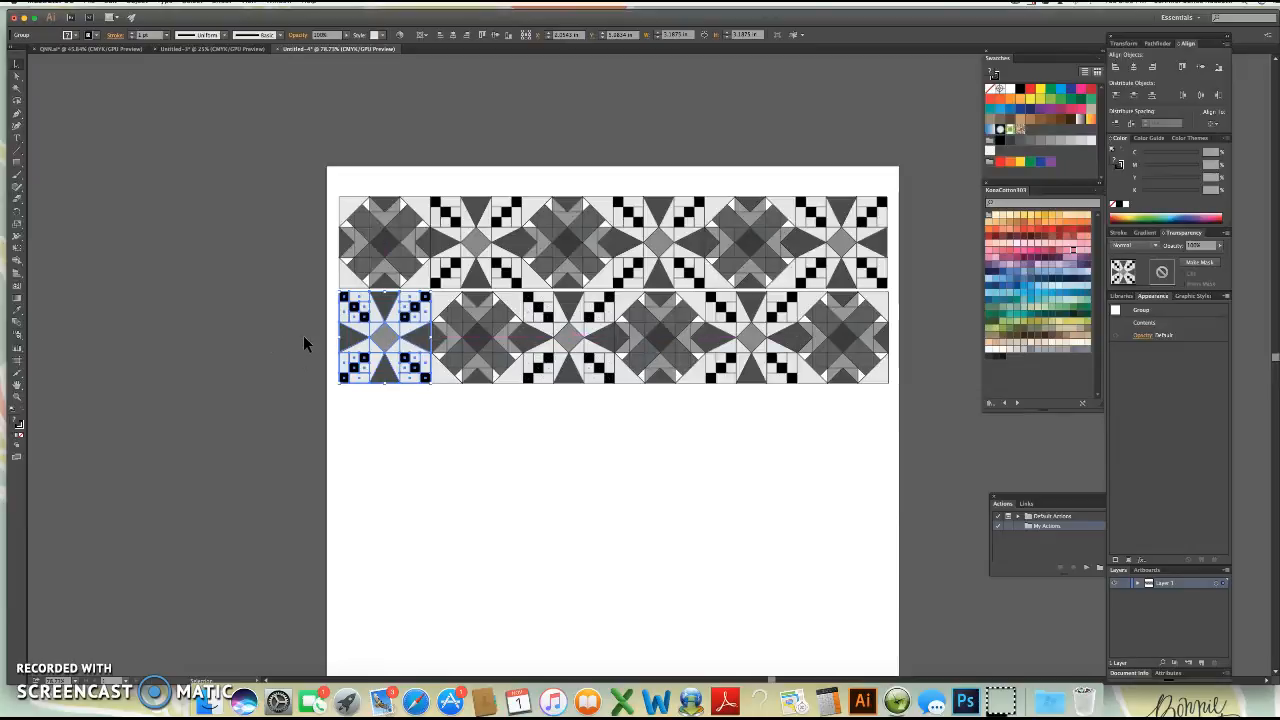
Step: Distribute the second row's six blocks horizontally with 0 in spacing, using the leftmost star block as key object
left_click_drag(961, 379, 929, 405)
left_click(388, 345)
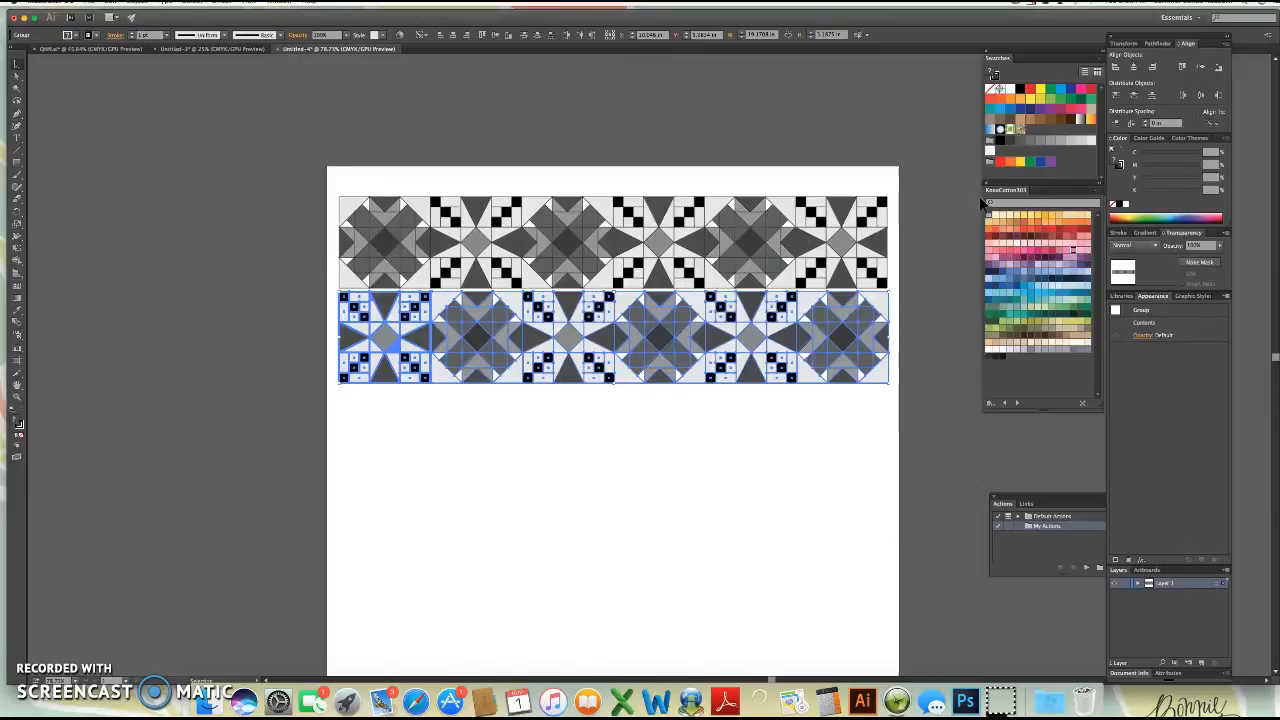
left_click(1130, 127)
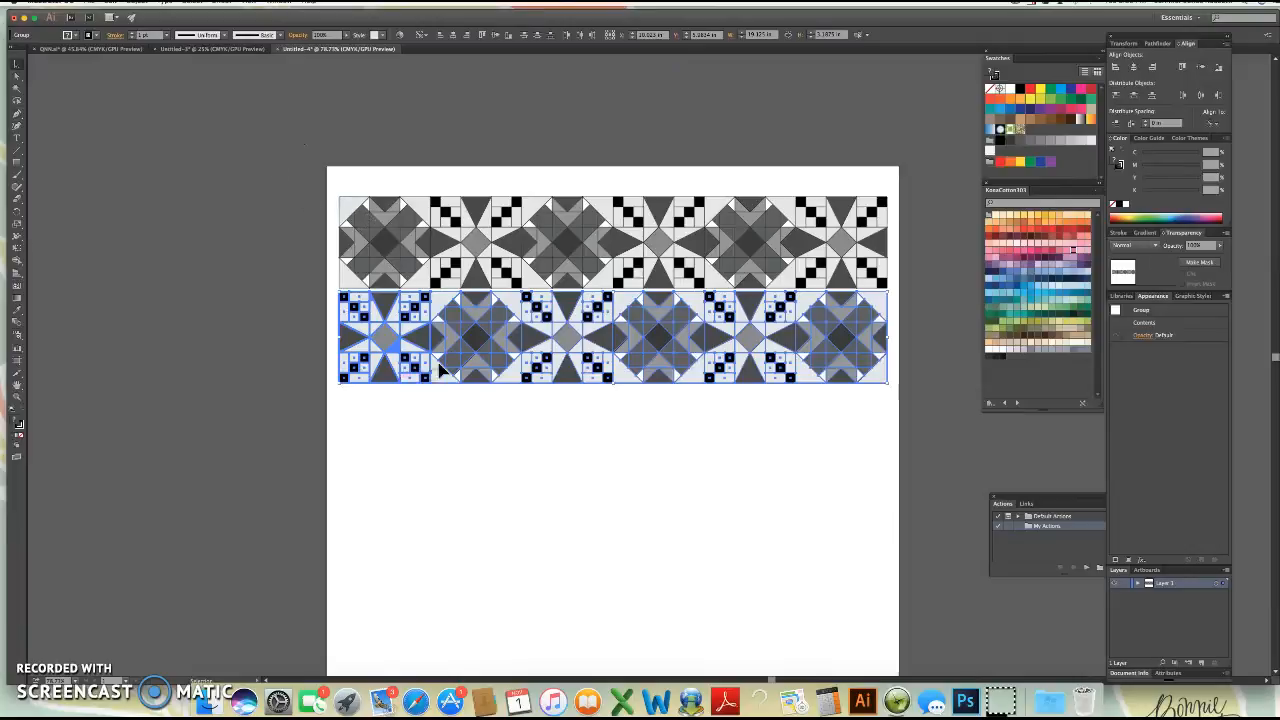
left_click(401, 476)
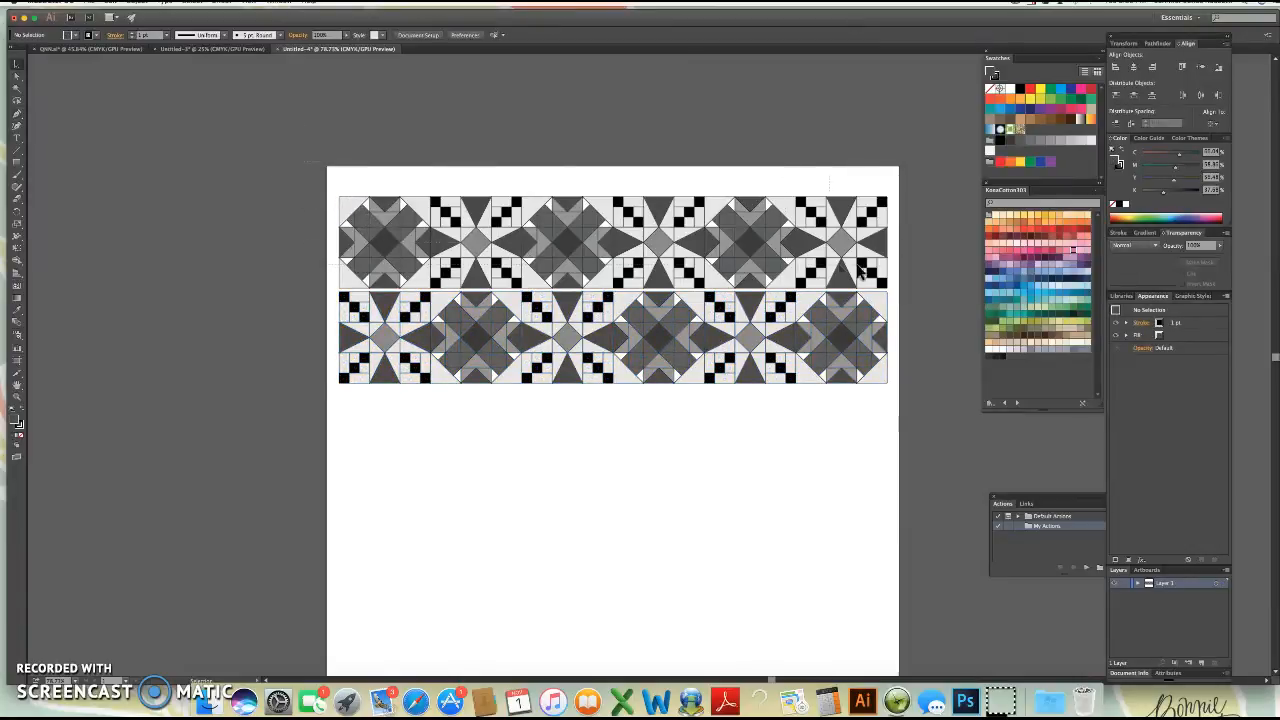
Step: Group the six blocks of the first row into one object
left_click(892, 268)
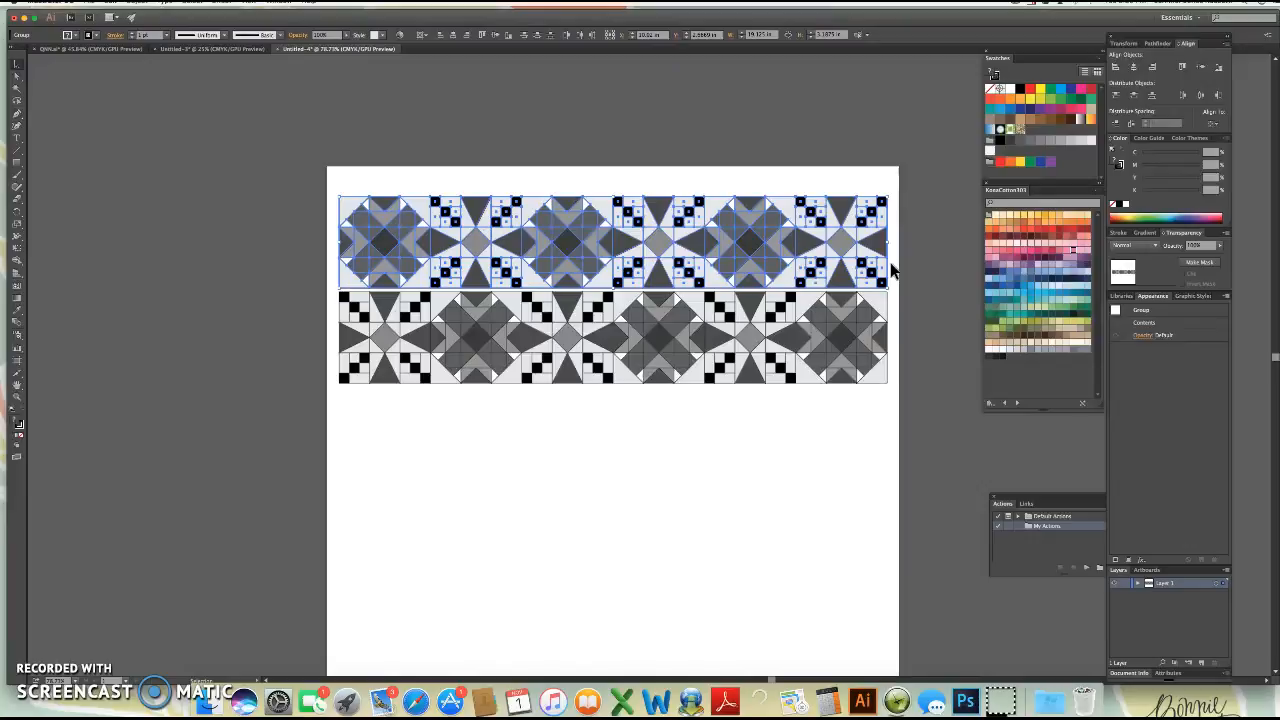
key("a")
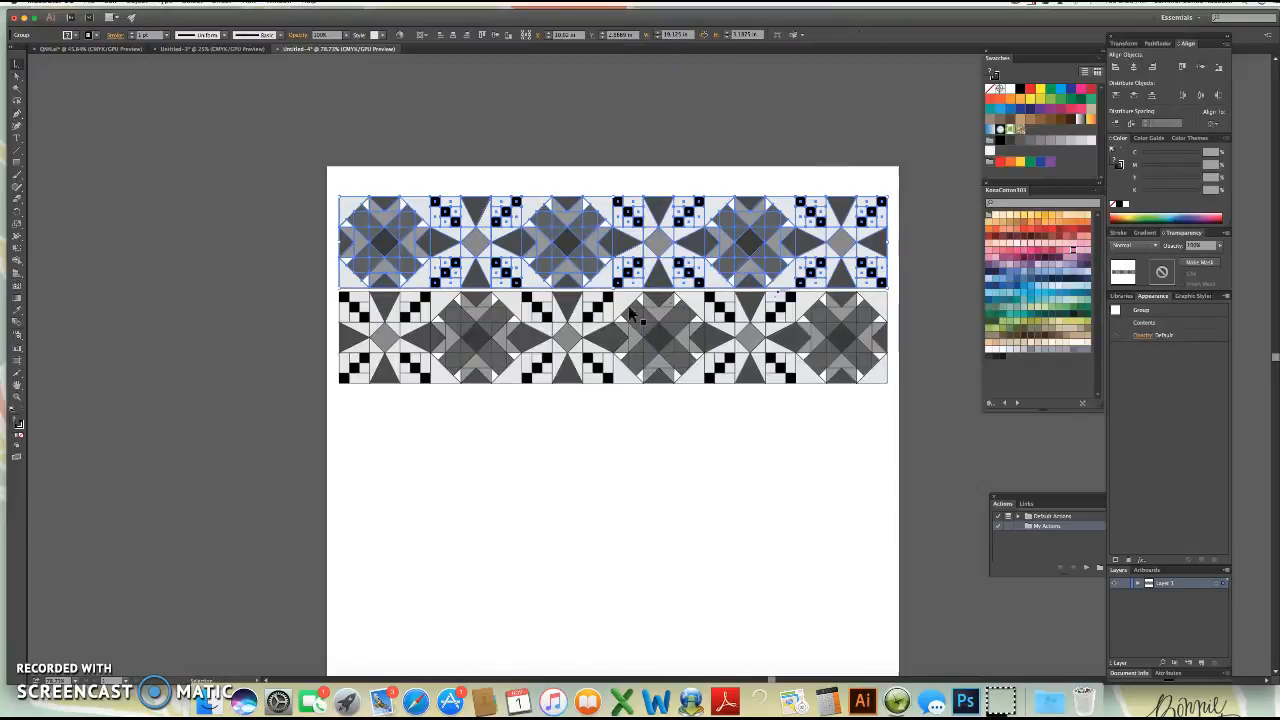
left_click(539, 416)
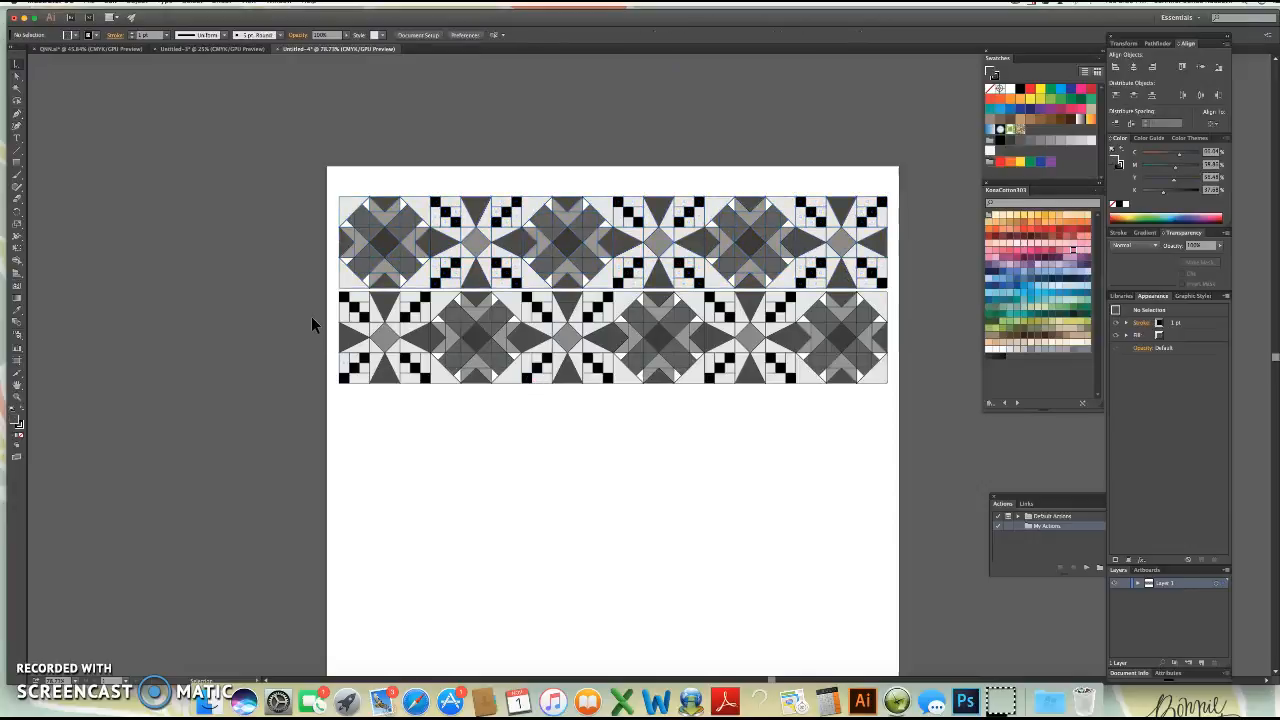
Step: Group the six blocks of the second row into one object
left_click_drag(870, 371, 898, 378)
key("a")
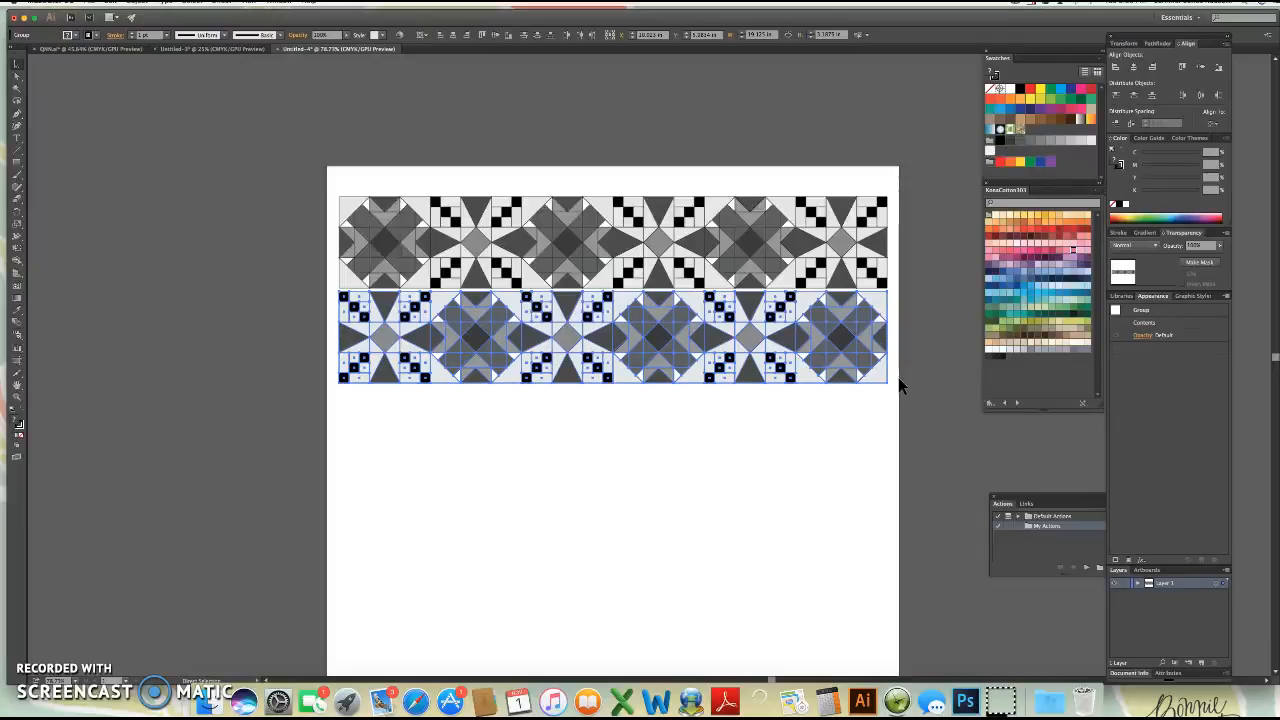
right_click(620, 343)
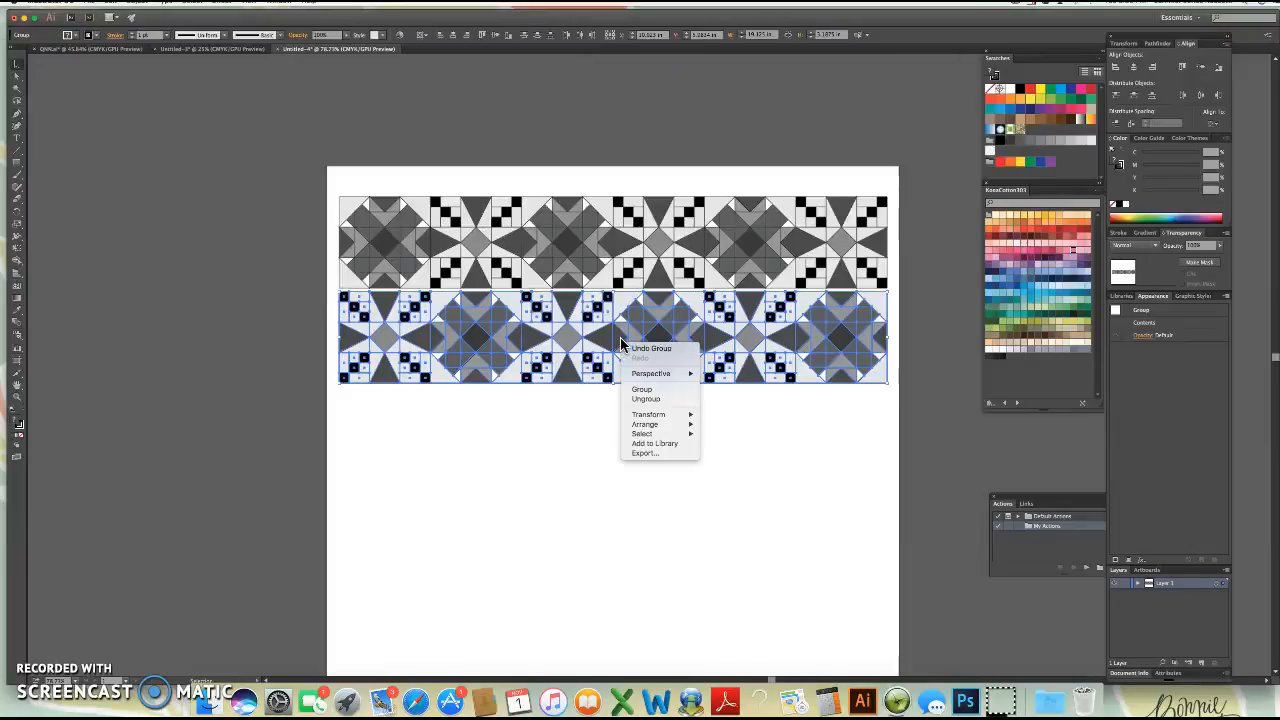
left_click(636, 391)
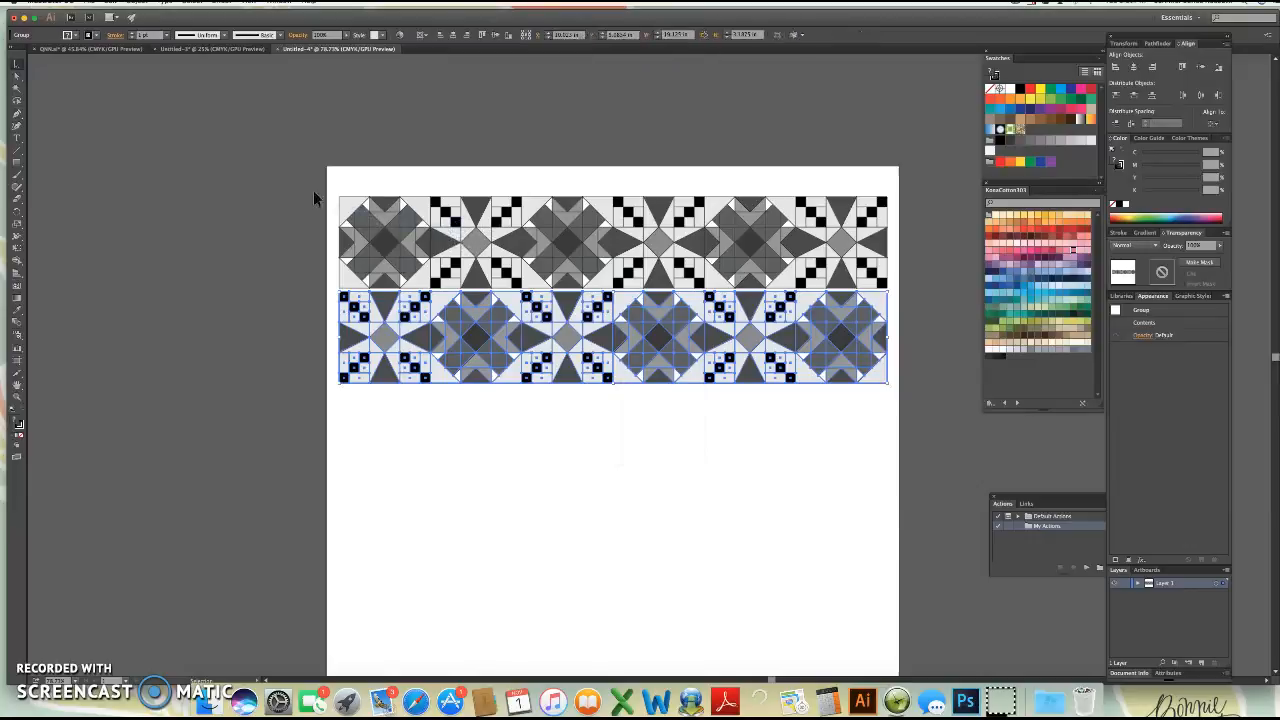
right_click(565, 343)
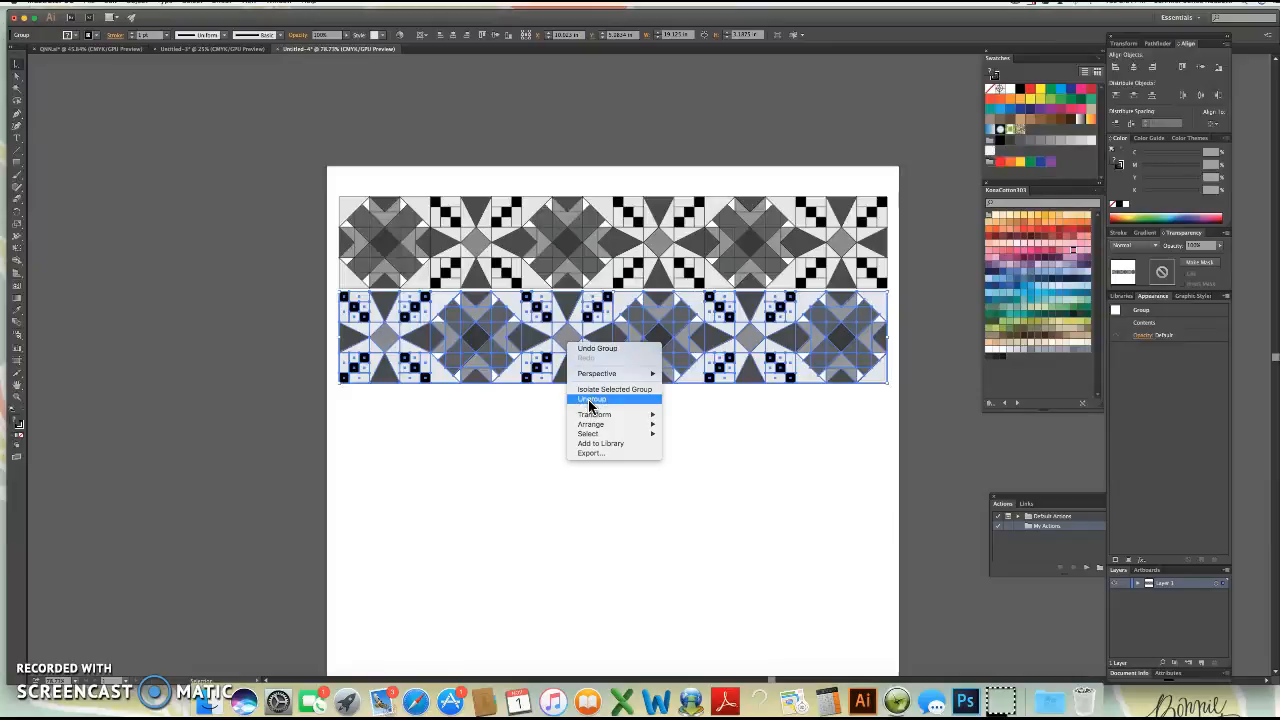
left_click(212, 222)
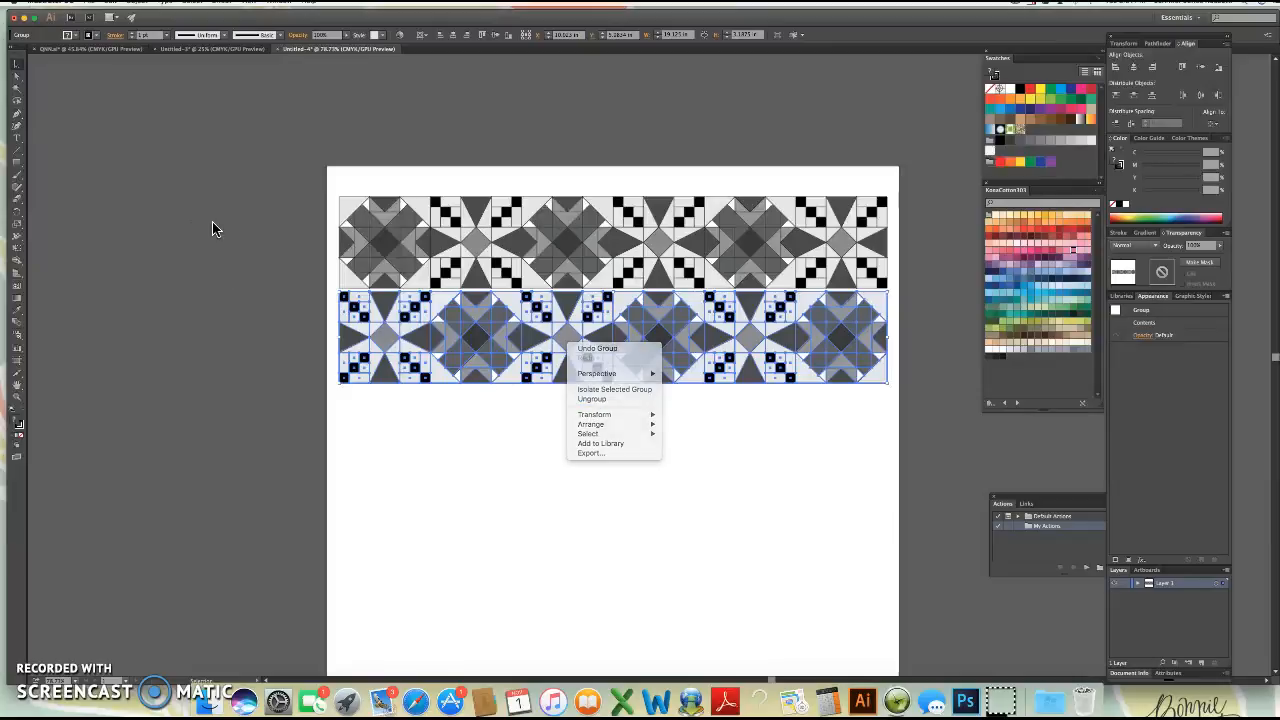
left_click(300, 200)
left_click(385, 216)
left_click(395, 343)
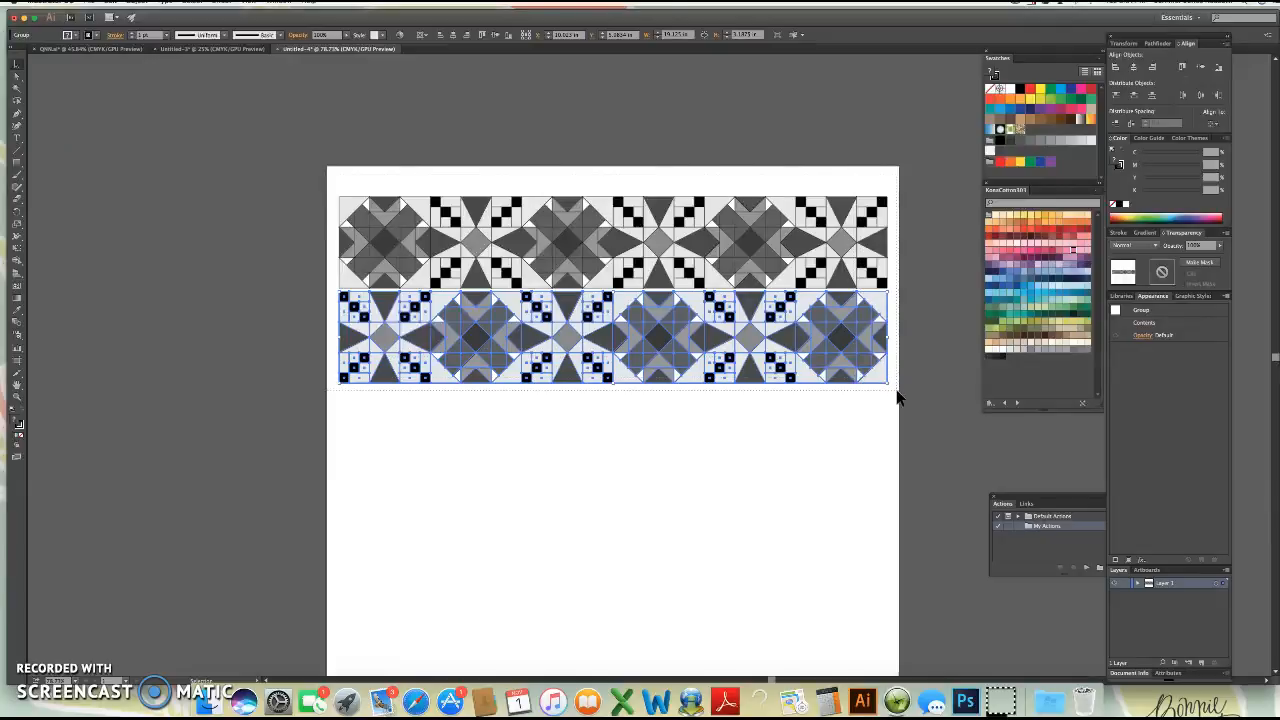
Step: Center the two rows horizontally on the top row as key object and distribute them vertically with 0 in spacing
key("super+a")
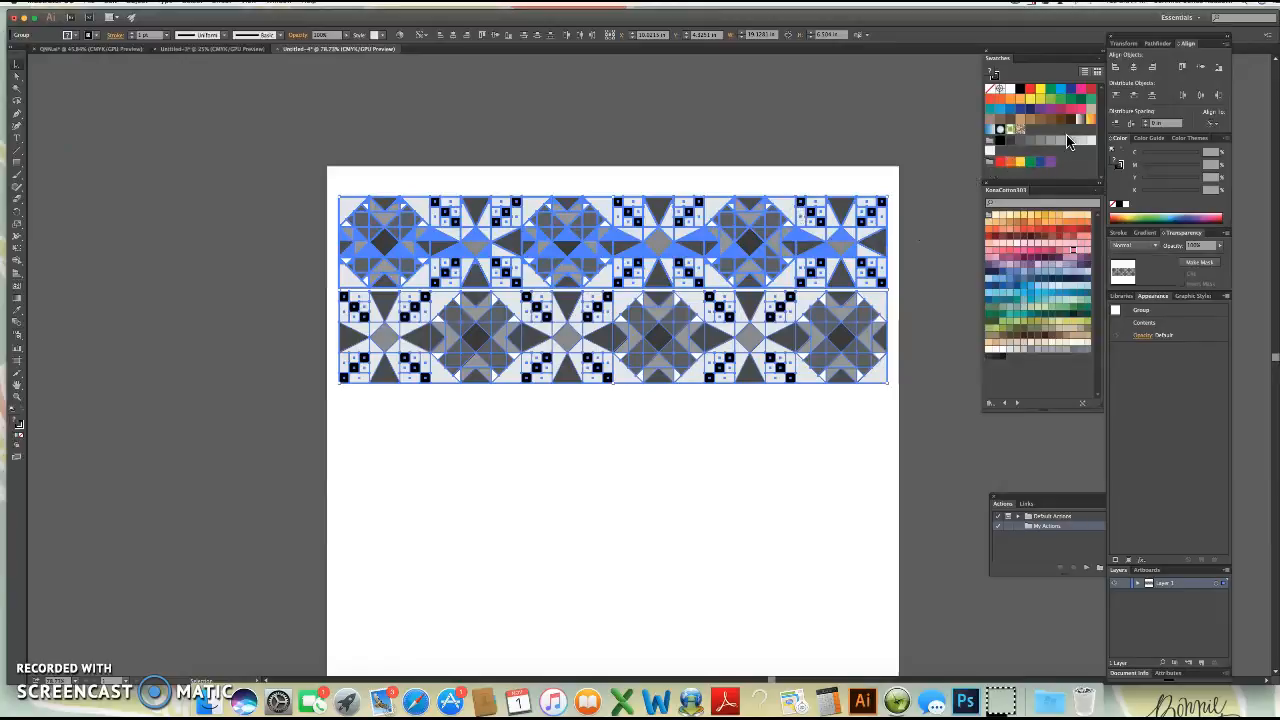
left_click(1133, 69)
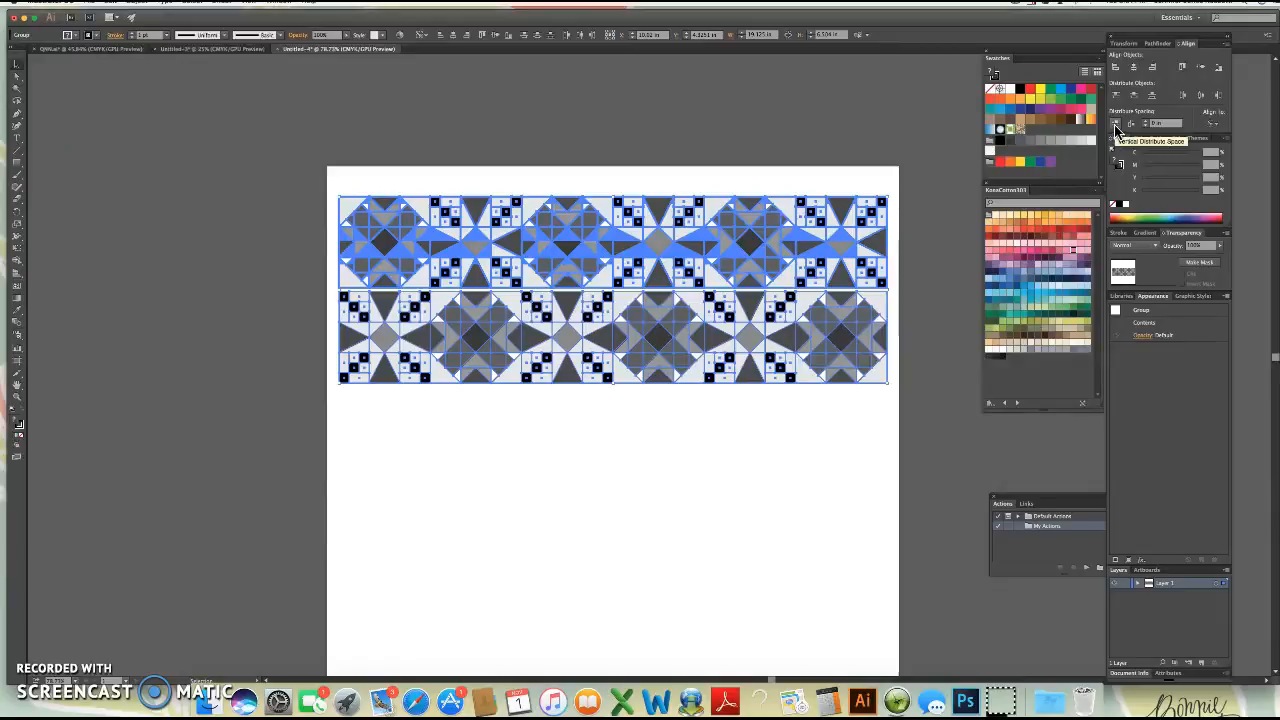
left_click(1116, 124)
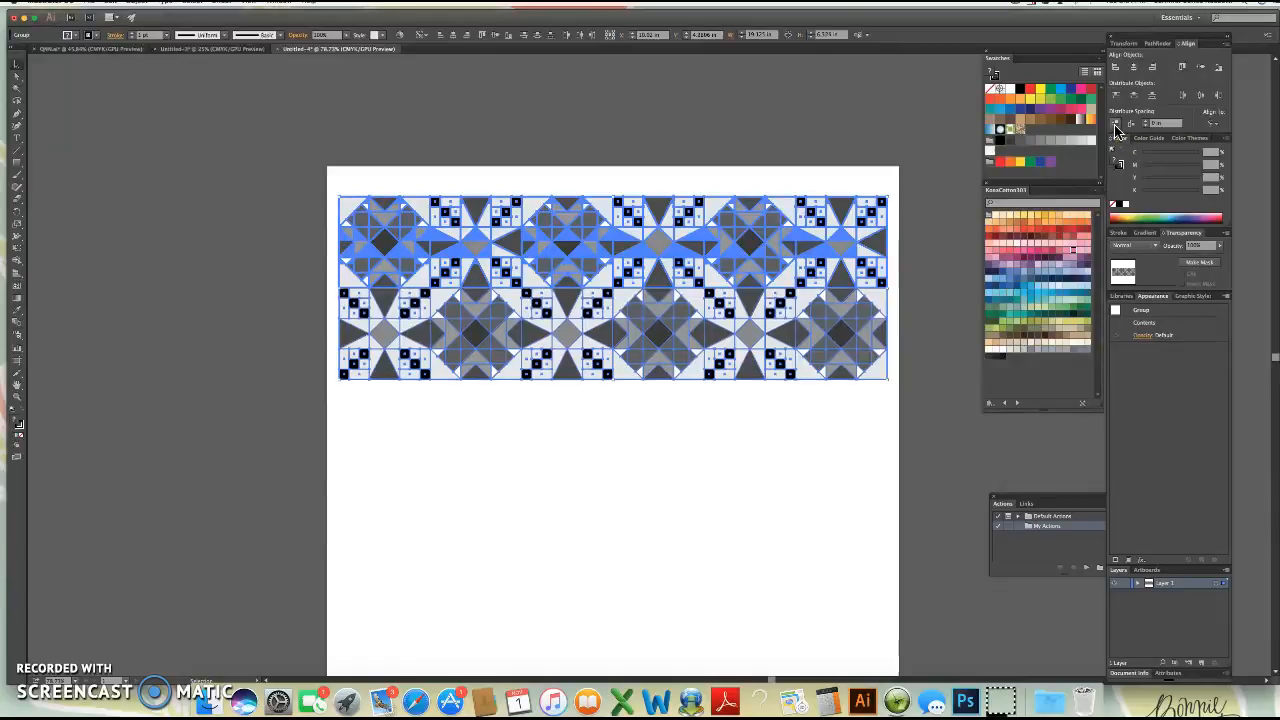
left_click(765, 445)
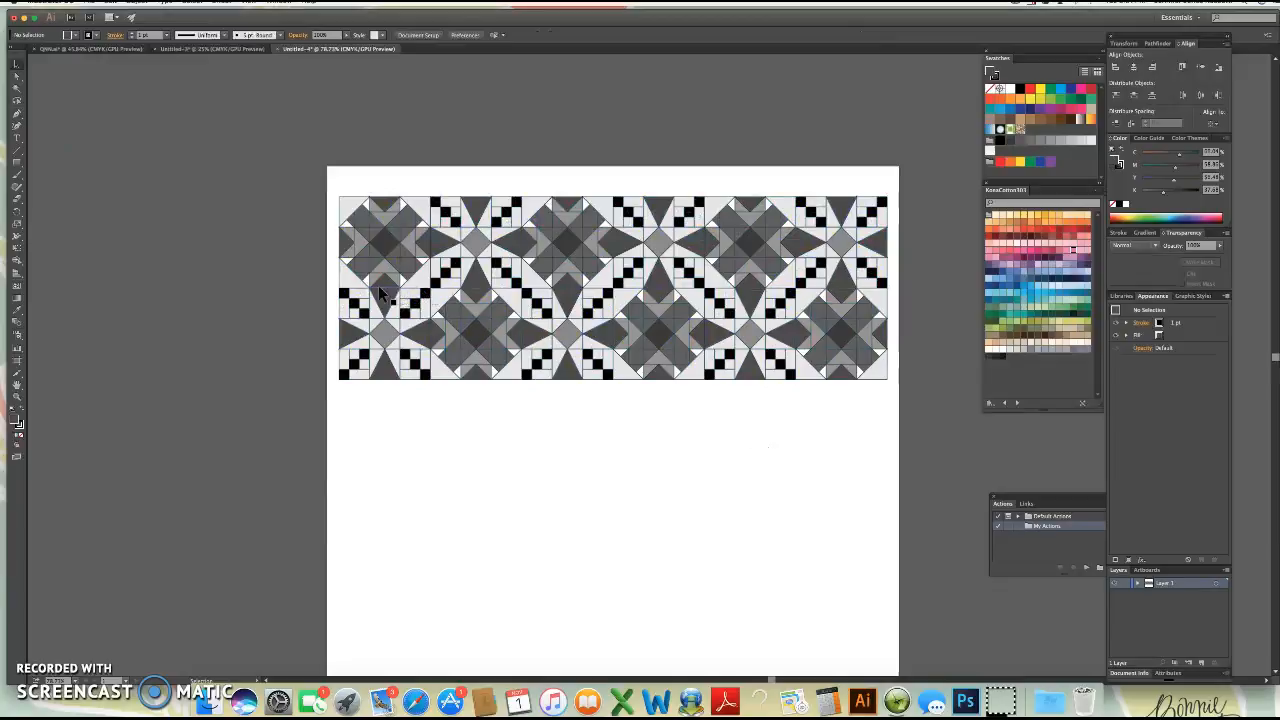
Step: Try shifting the grouped second row sideways, and undo the move
left_click_drag(476, 297, 494, 295)
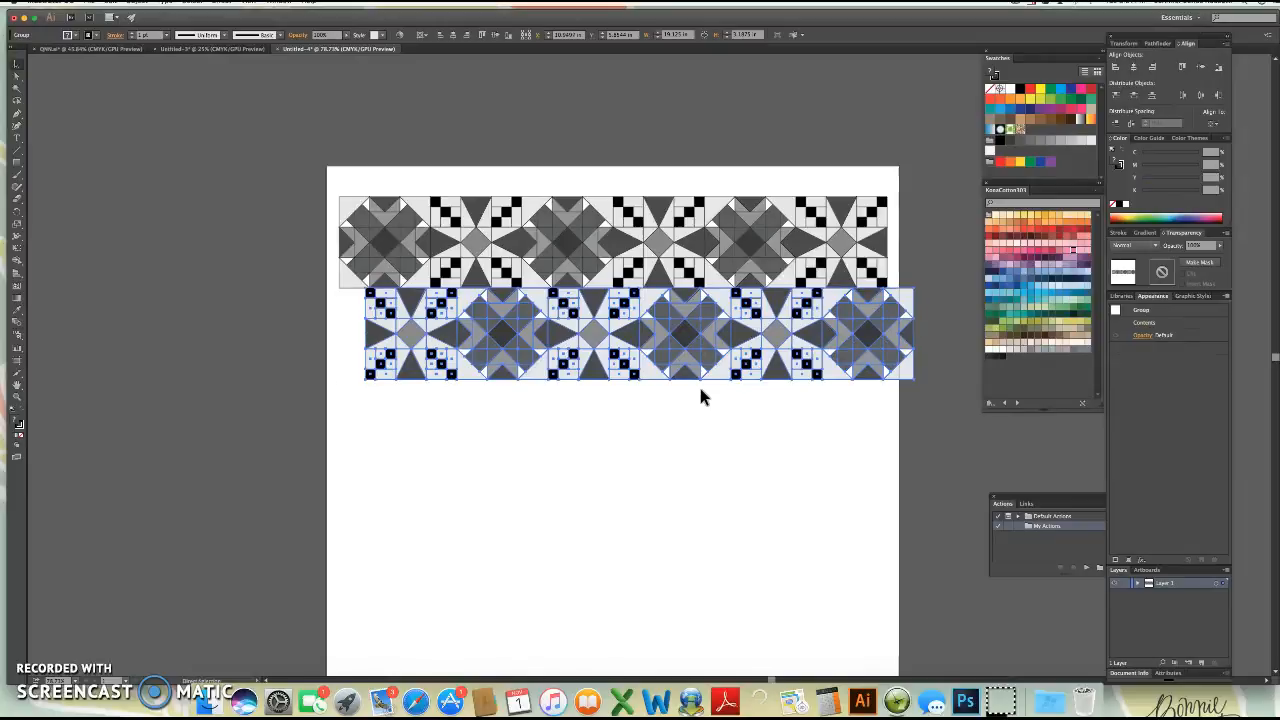
key("super+z")
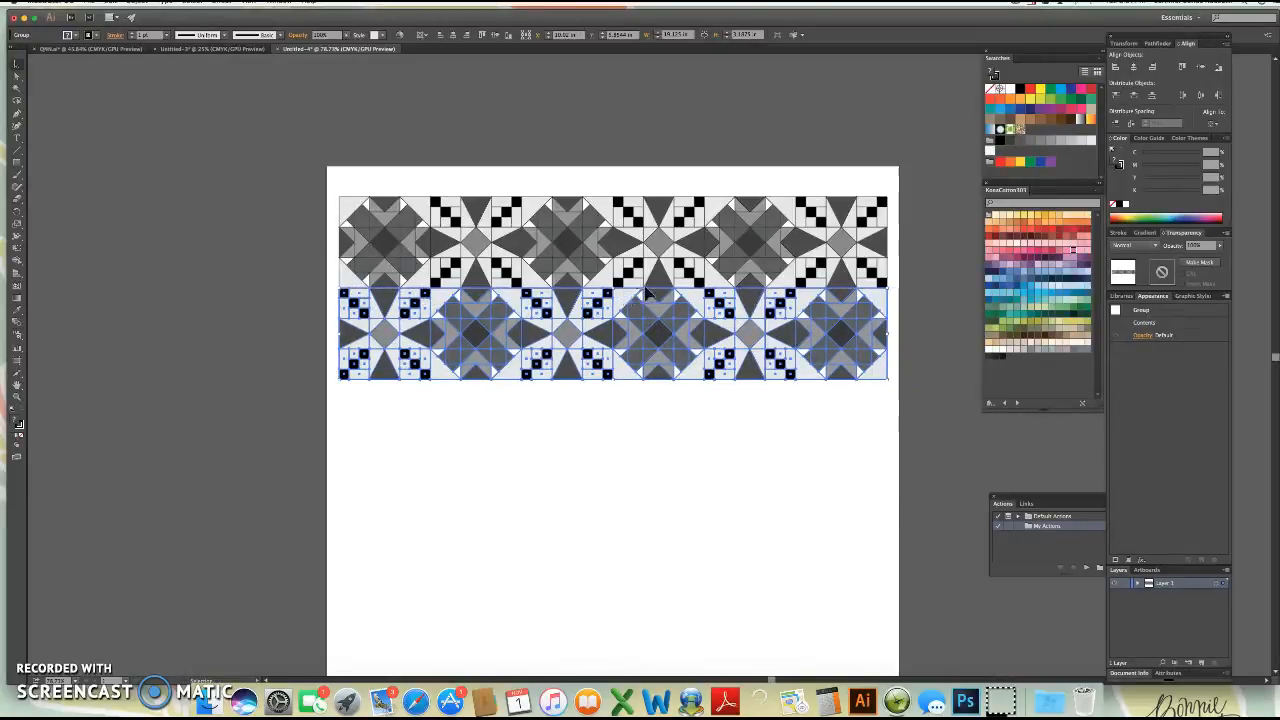
left_click(378, 435)
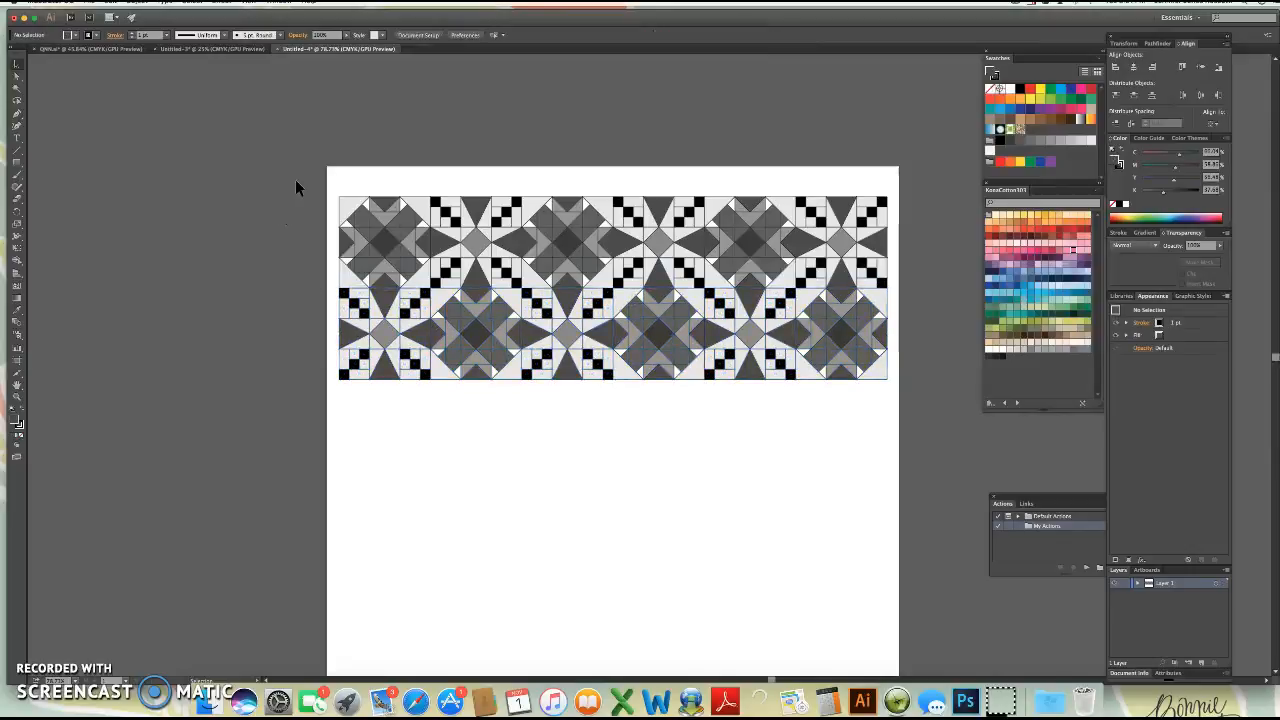
Step: Move both rows up near the artboard's upper edge and center them horizontally on the artboard
left_click(576, 366)
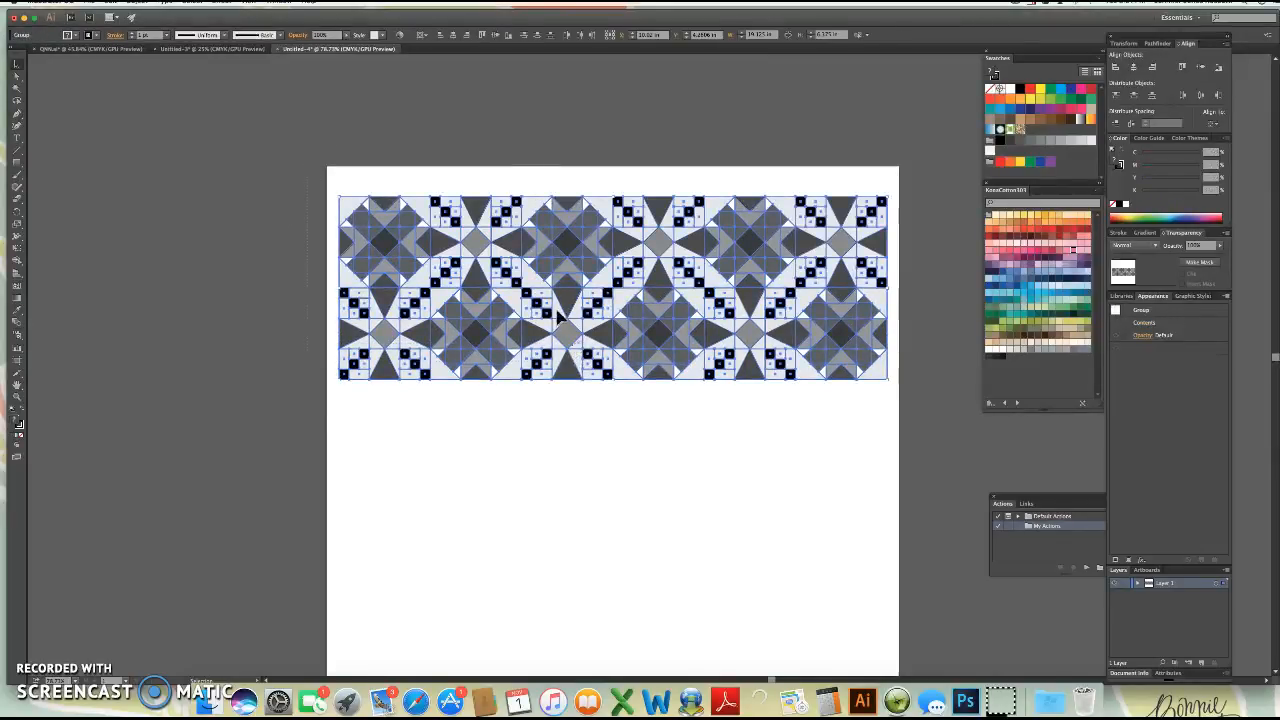
left_click_drag(562, 277, 581, 310)
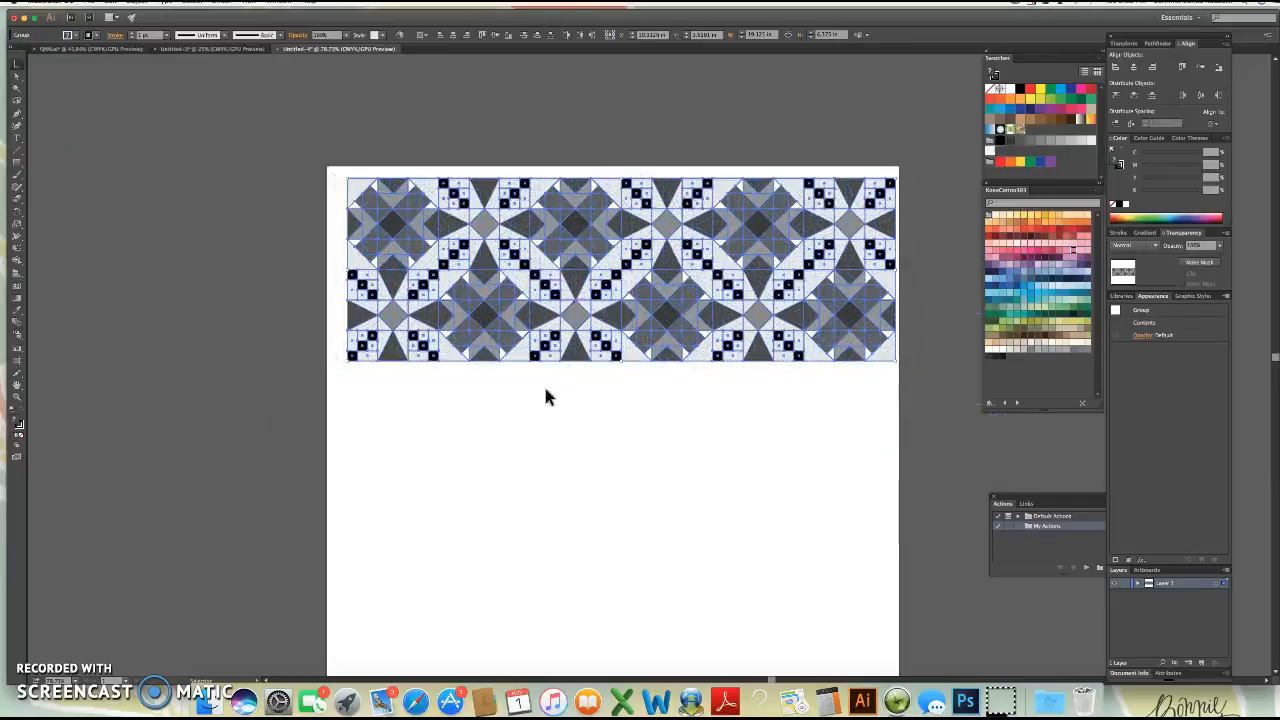
left_click(1136, 67)
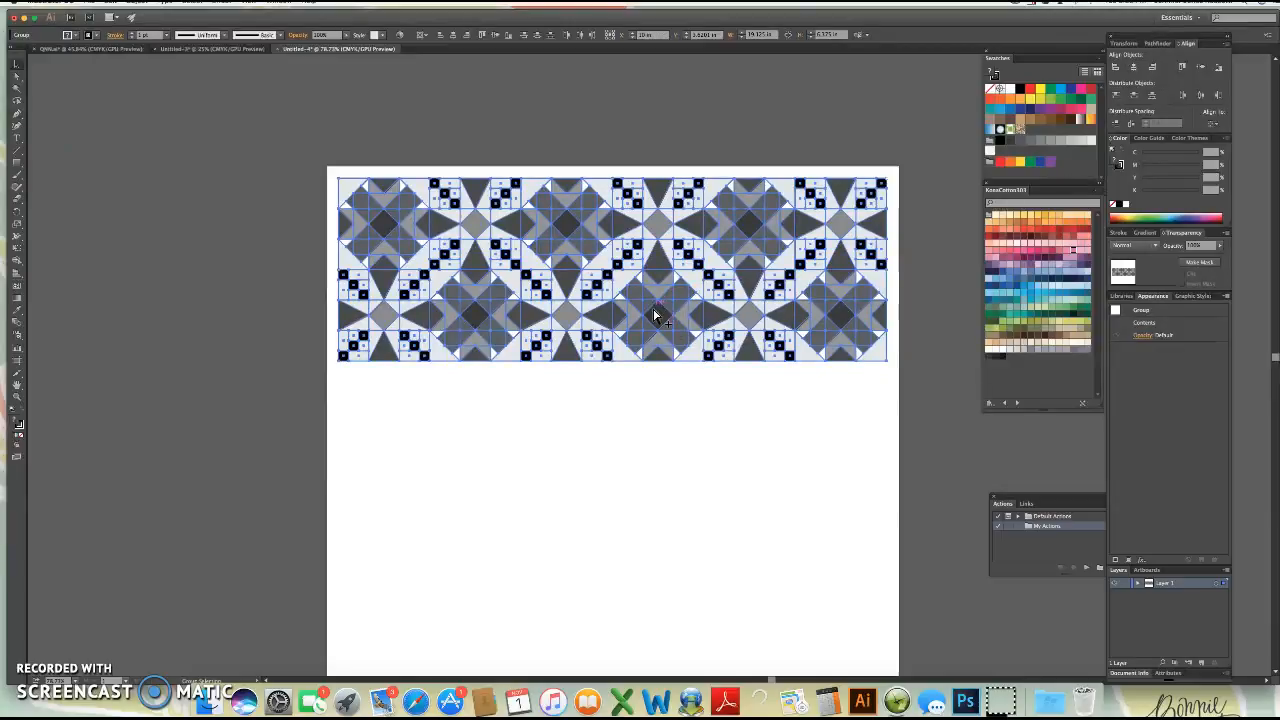
Step: Copy the pair of rows twice, stacking the copies directly below to make six rows
left_click_drag(655, 316, 653, 497)
scroll(657, 400, "down", 4)
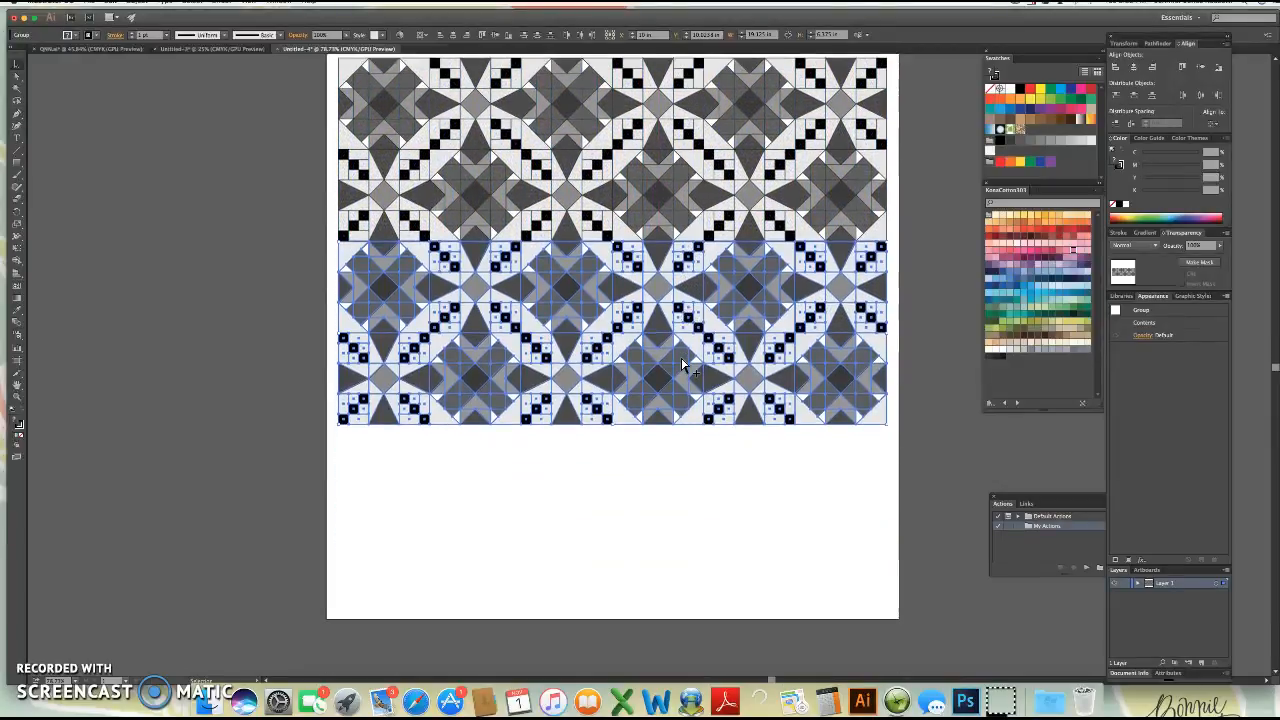
left_click_drag(657, 337, 662, 522)
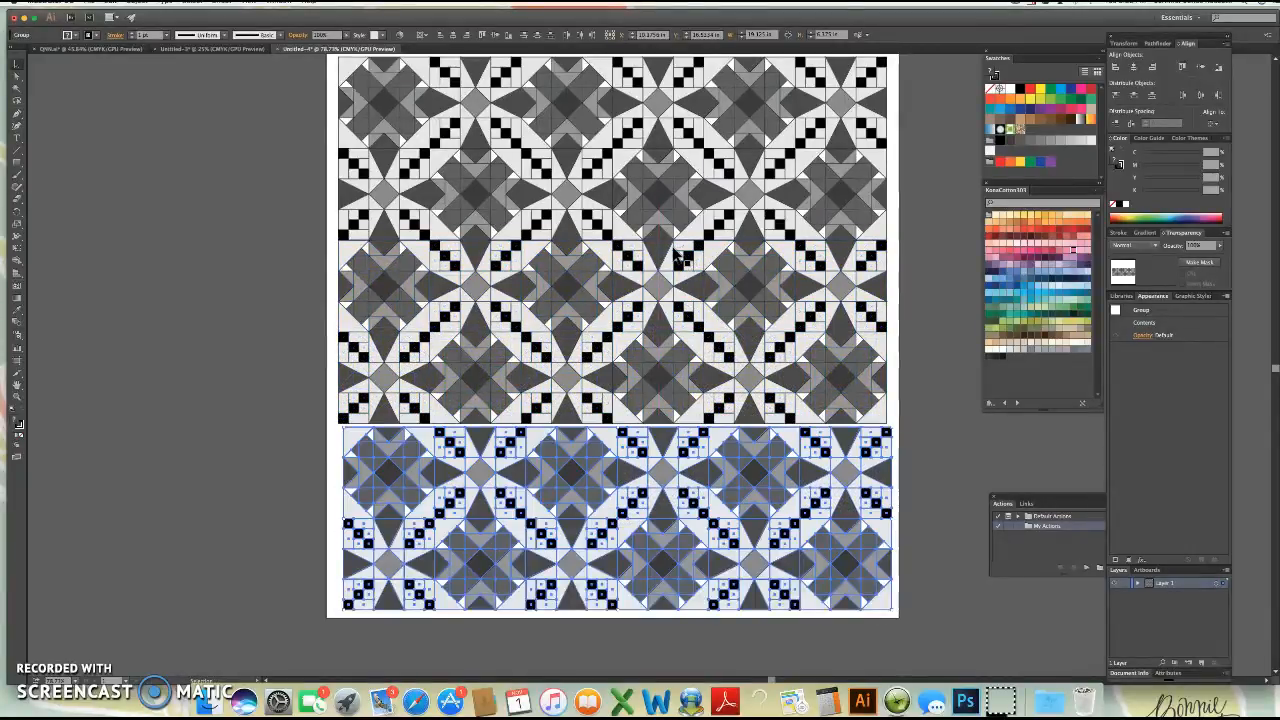
Step: Move the six rows individually out of line, with uneven gaps and sideways offsets between them
left_click(660, 255)
left_click_drag(660, 255, 693, 192)
left_click_drag(697, 118, 702, 105)
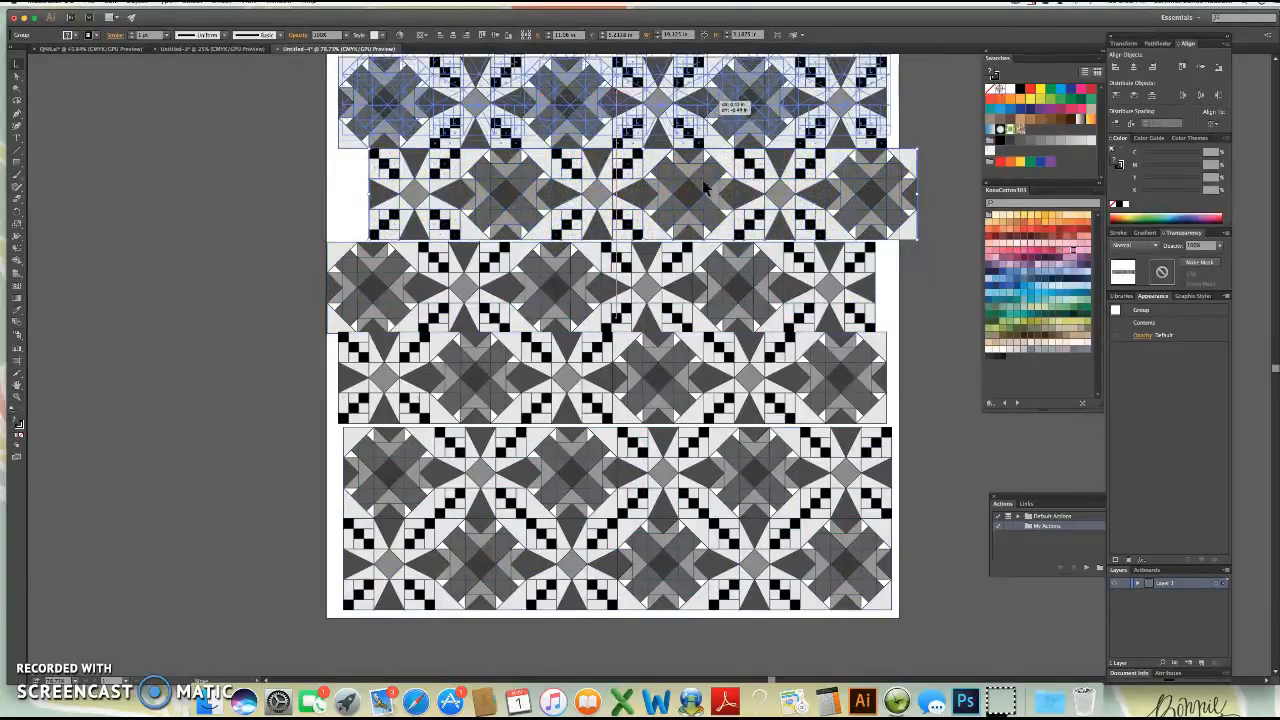
left_click_drag(697, 378, 717, 386)
left_click_drag(713, 450, 712, 473)
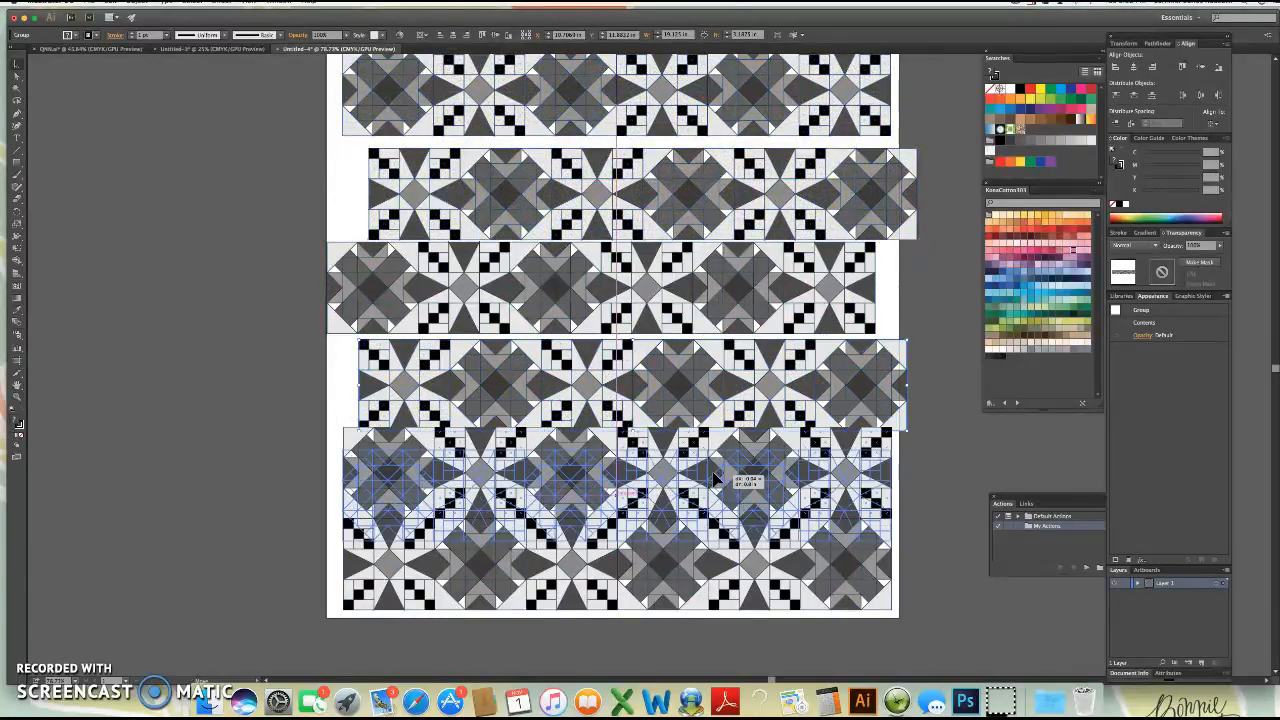
left_click_drag(703, 570, 716, 688)
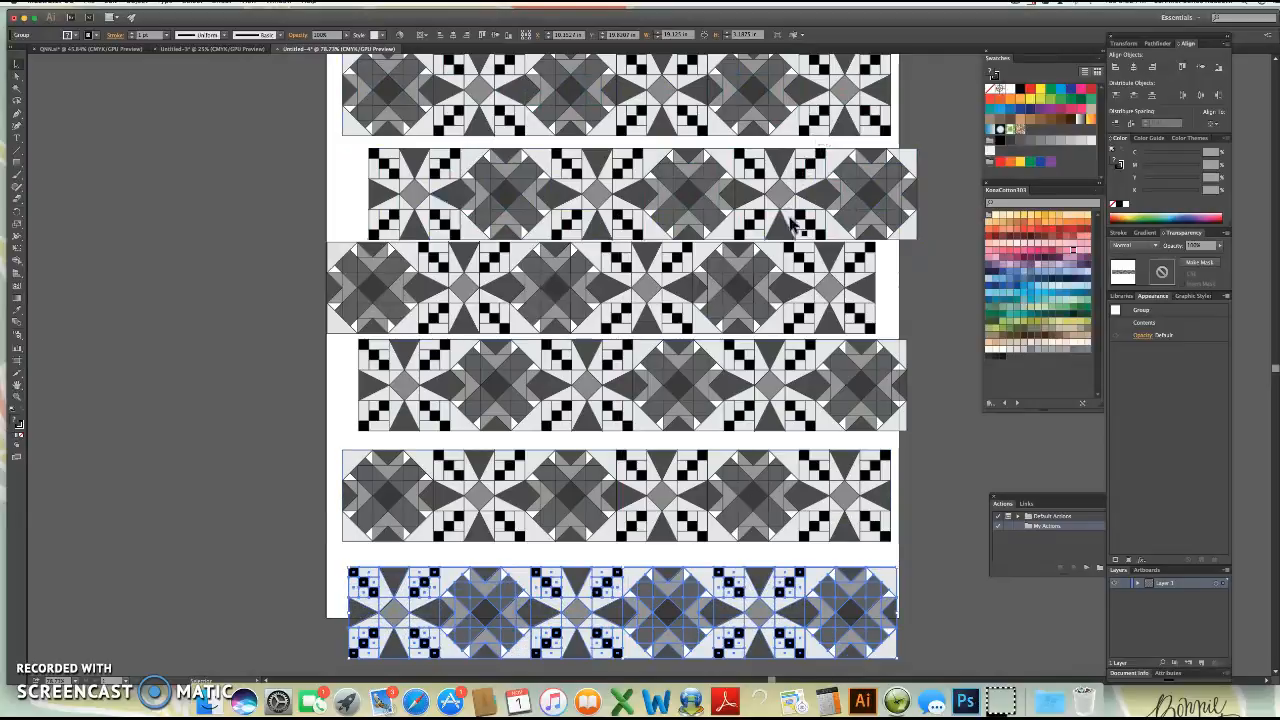
Step: Center all six rows horizontally on the top row as key object and distribute them vertically with 0 in spacing
key("super+minus")
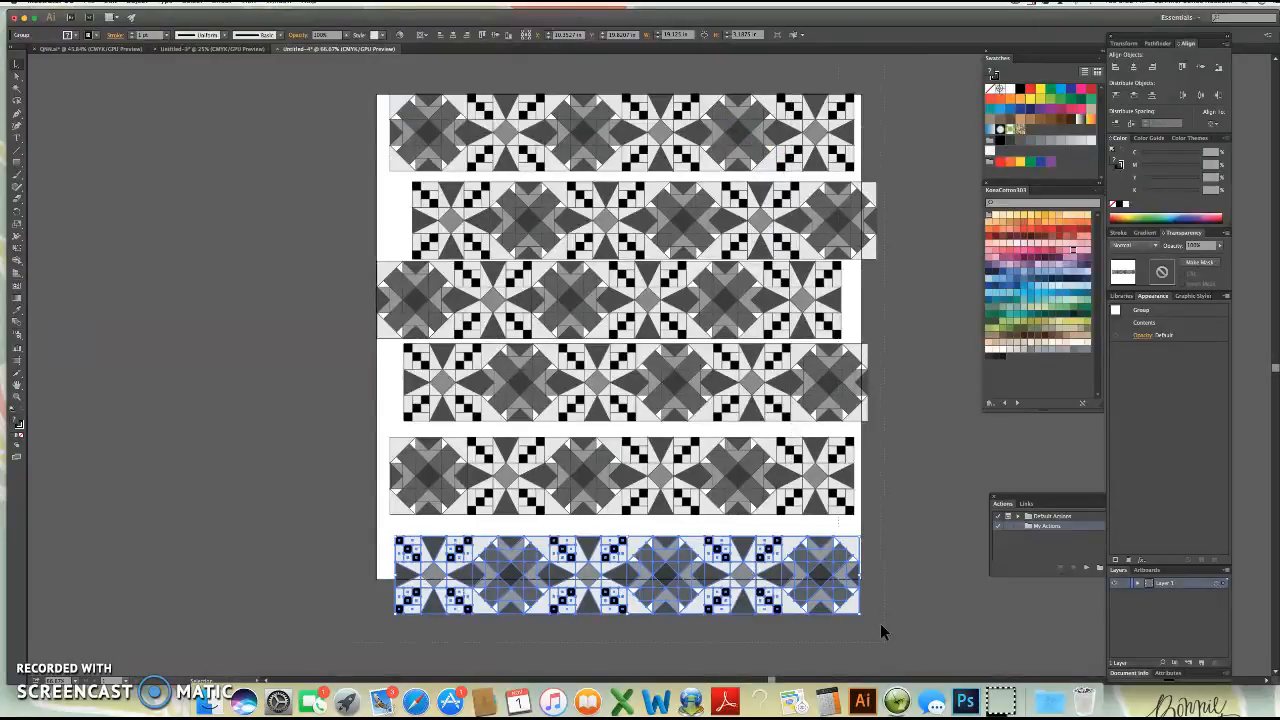
key("super+a")
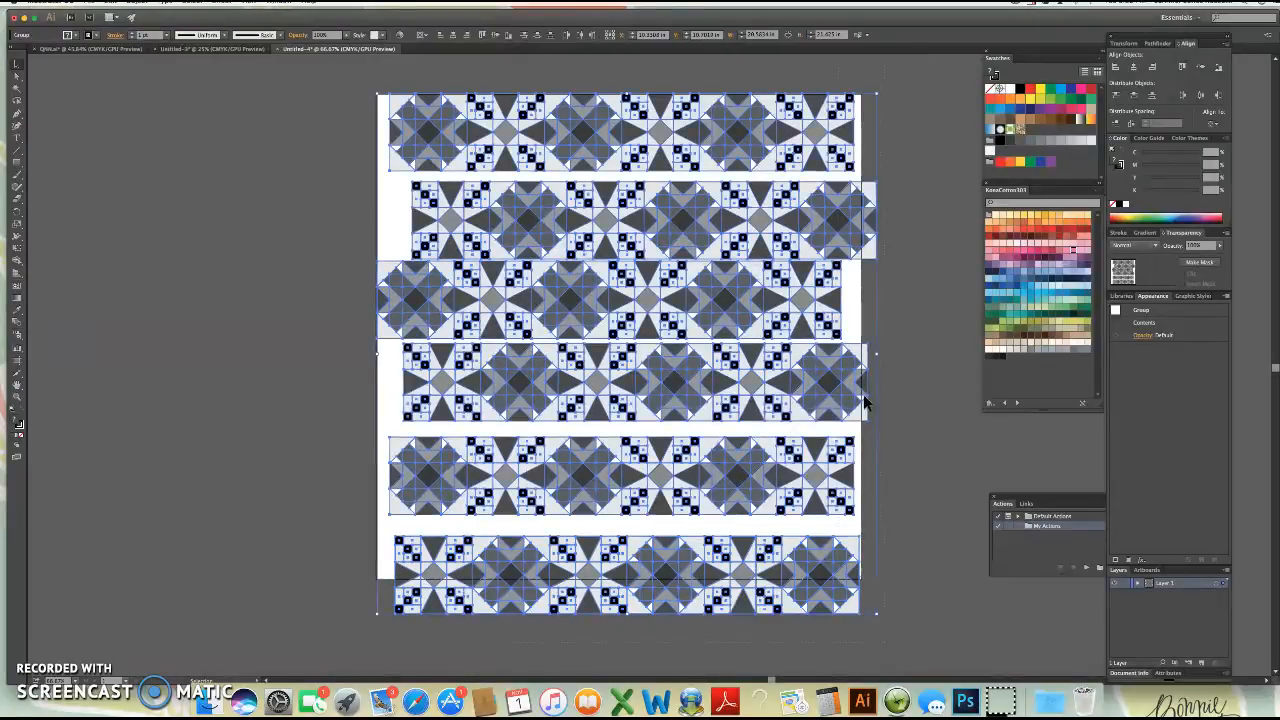
left_click(582, 134)
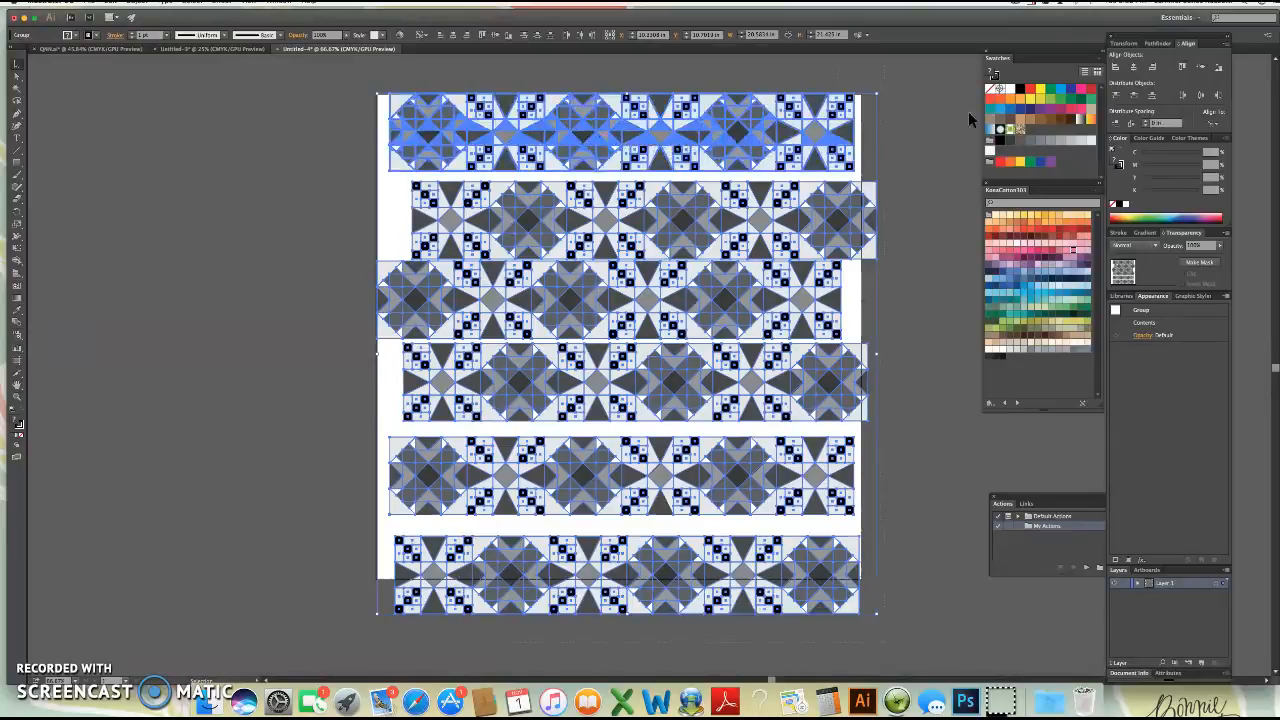
left_click(1135, 68)
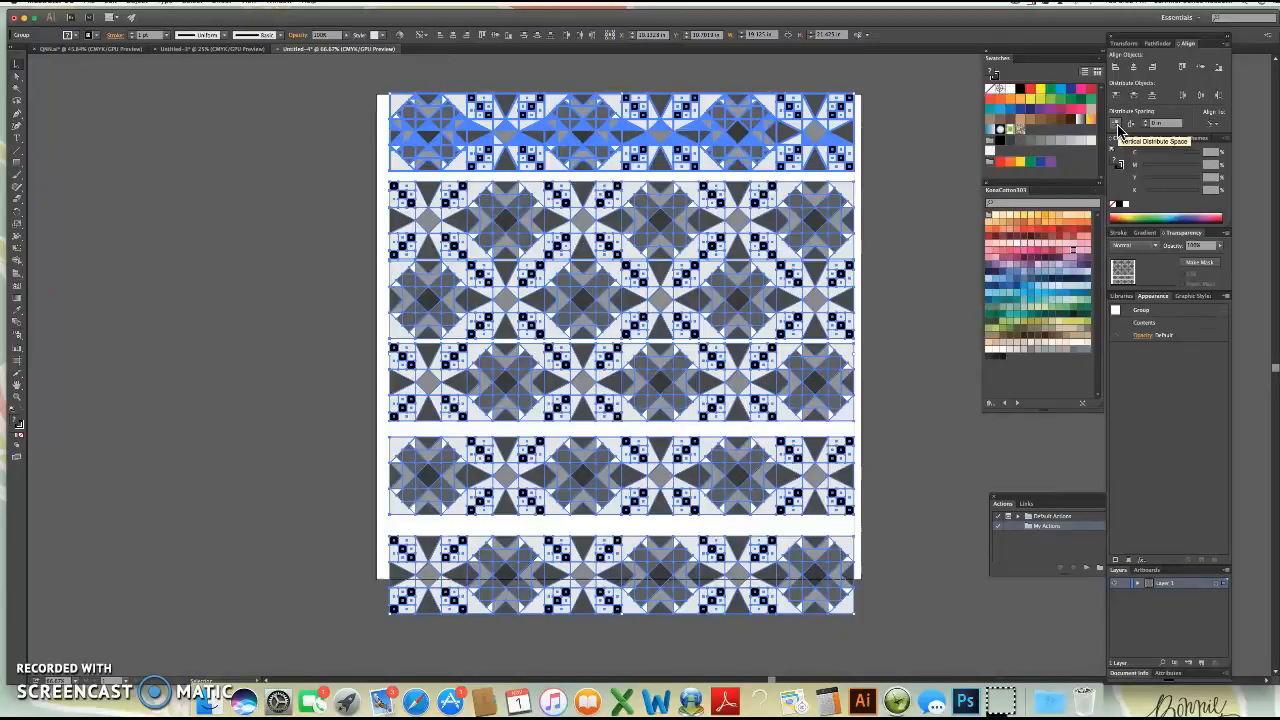
left_click(1117, 124)
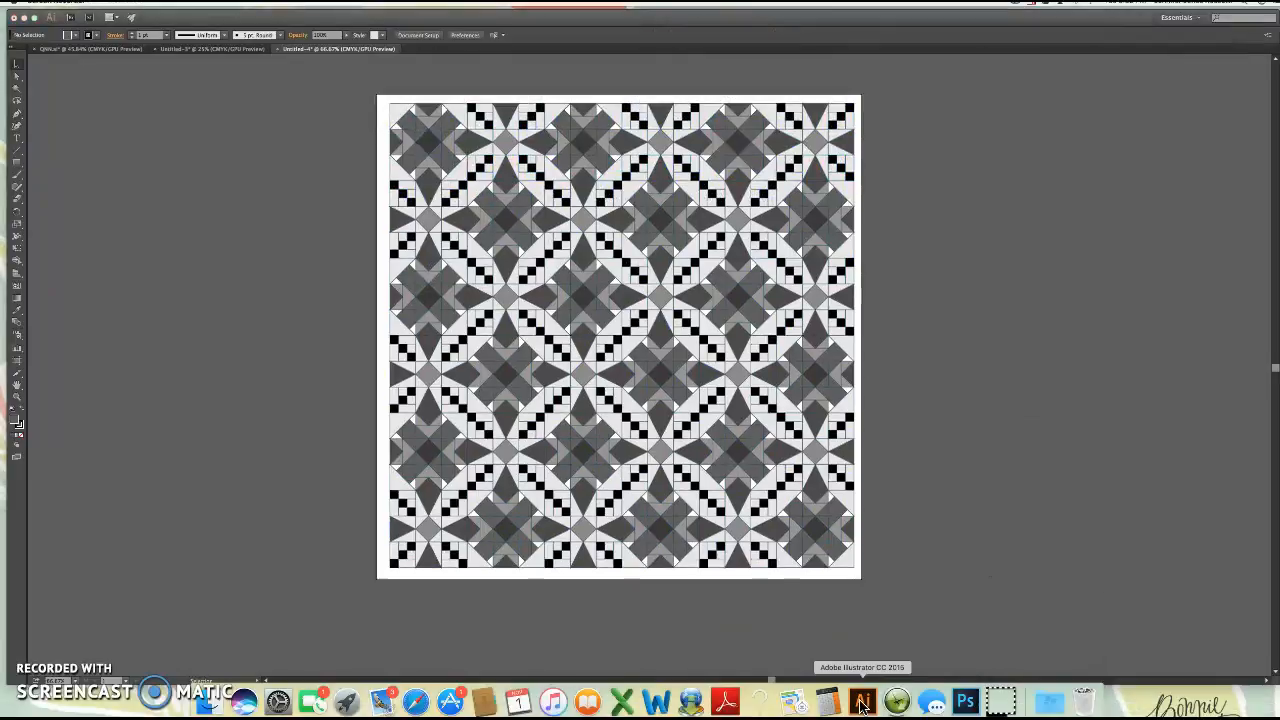
Step: Select the whole layout, a single star block and individual rows to examine how the quilt pieces are grouped
left_click(428, 142)
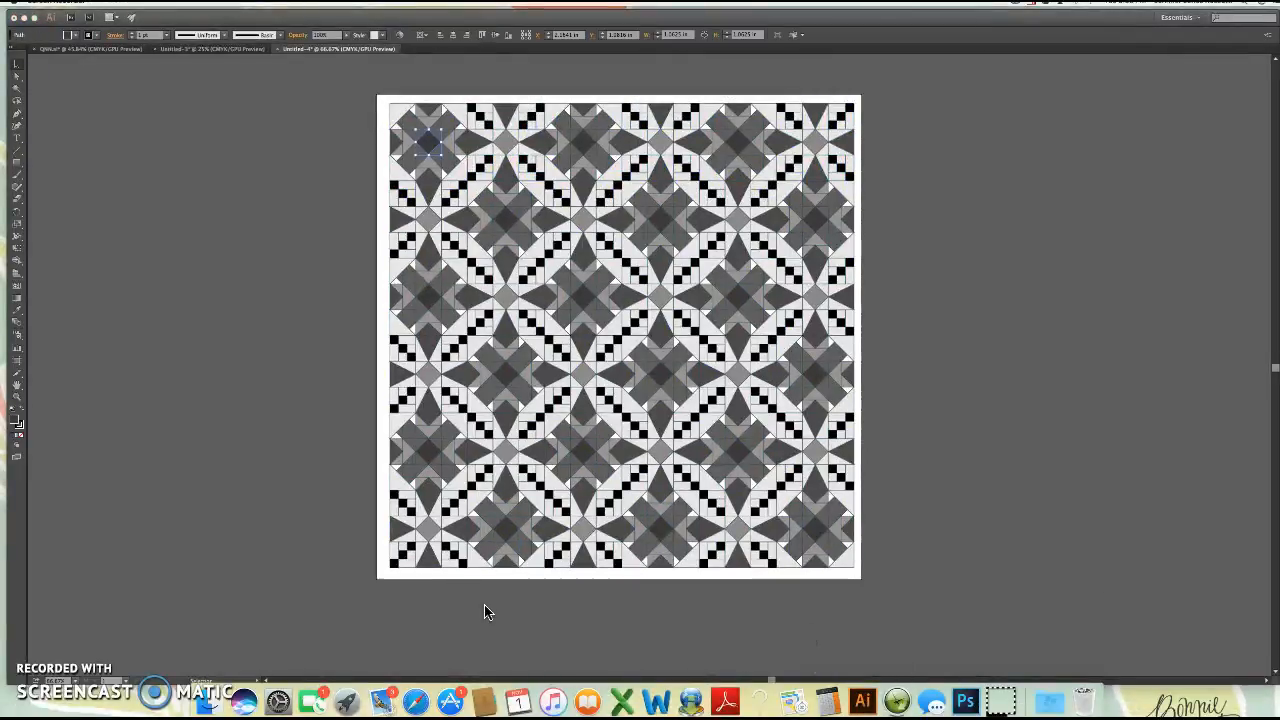
left_click(380, 401)
key("a")
key("v")
left_click(410, 412)
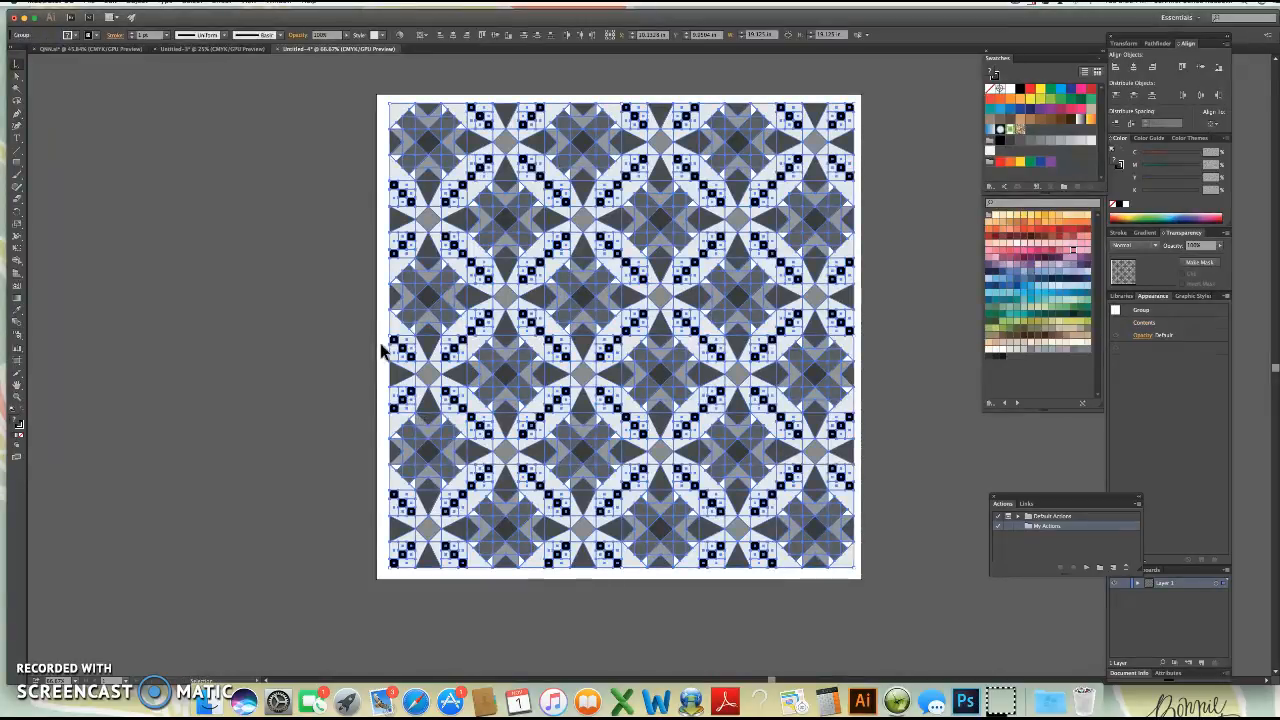
left_click(367, 163)
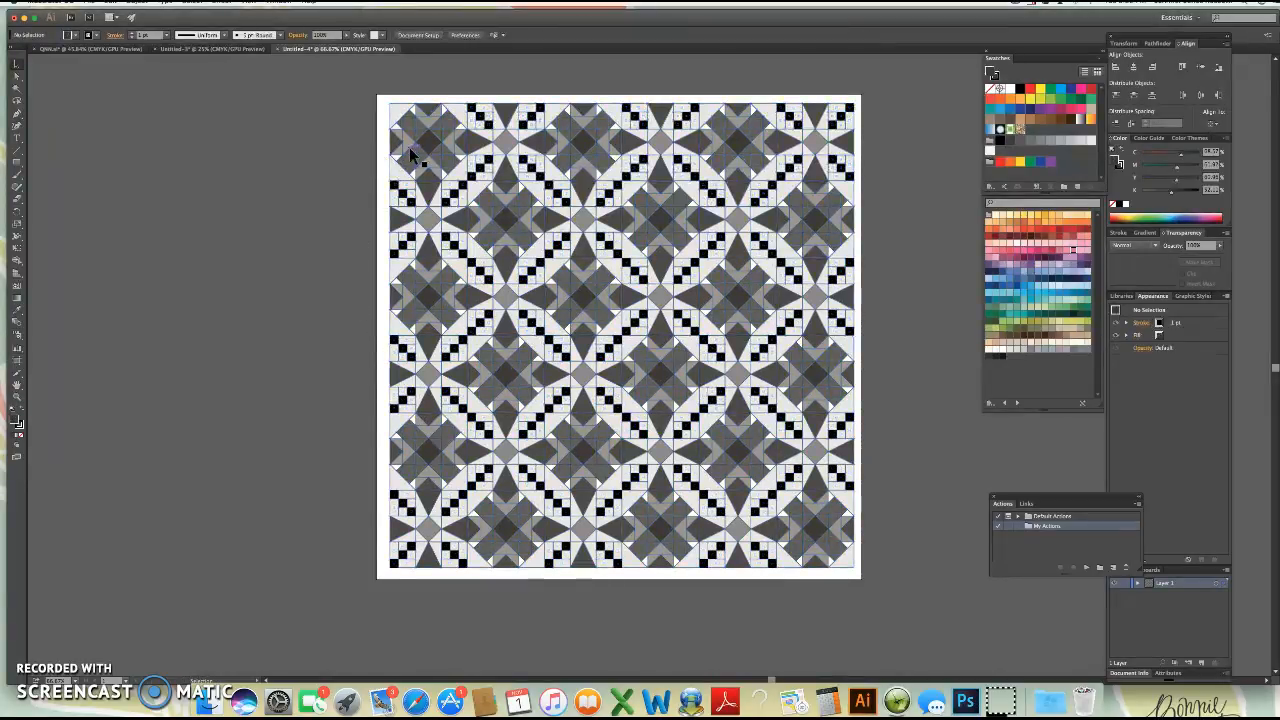
left_click(480, 172)
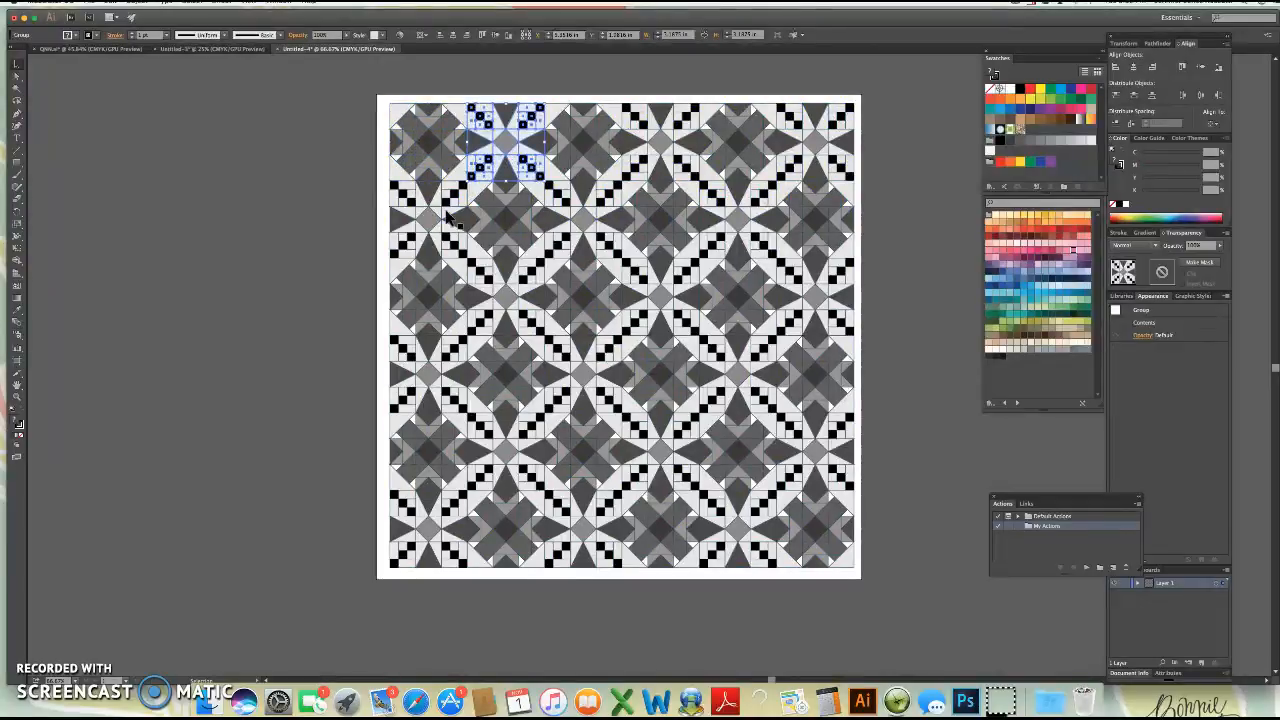
left_click(396, 160)
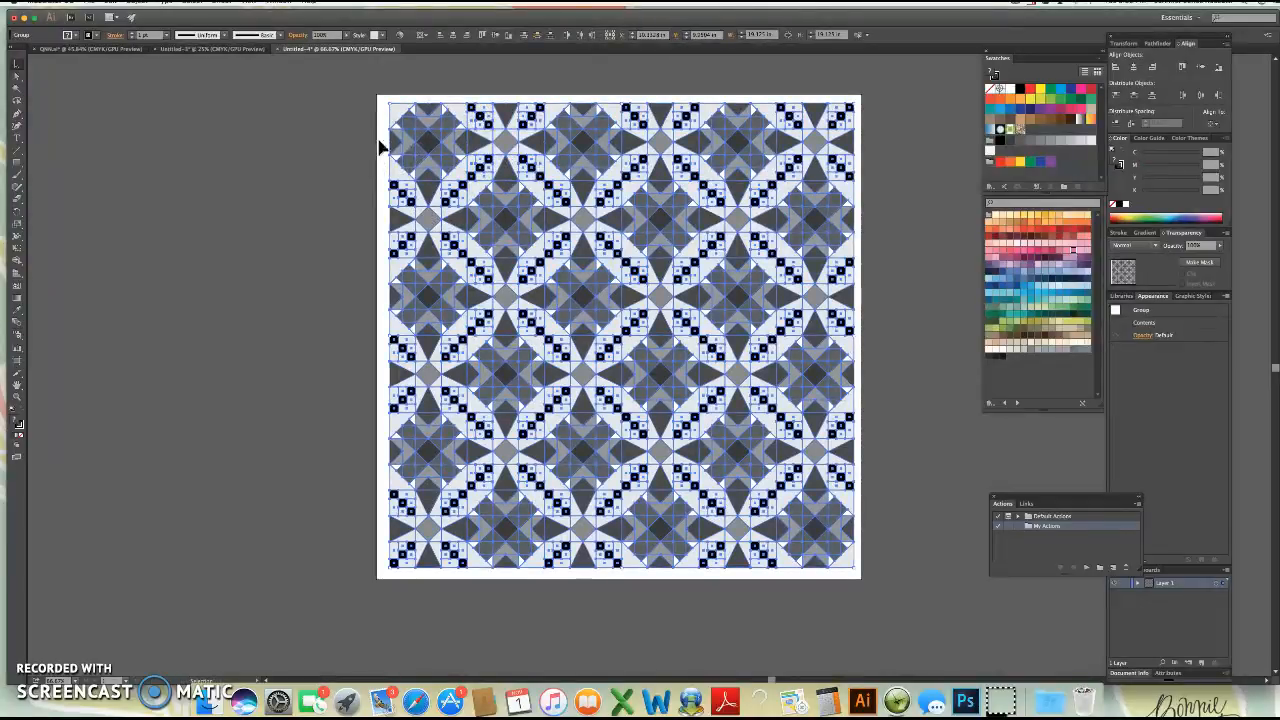
left_click(343, 151)
left_click(397, 150)
left_click_drag(397, 150, 413, 230)
key("super+d")
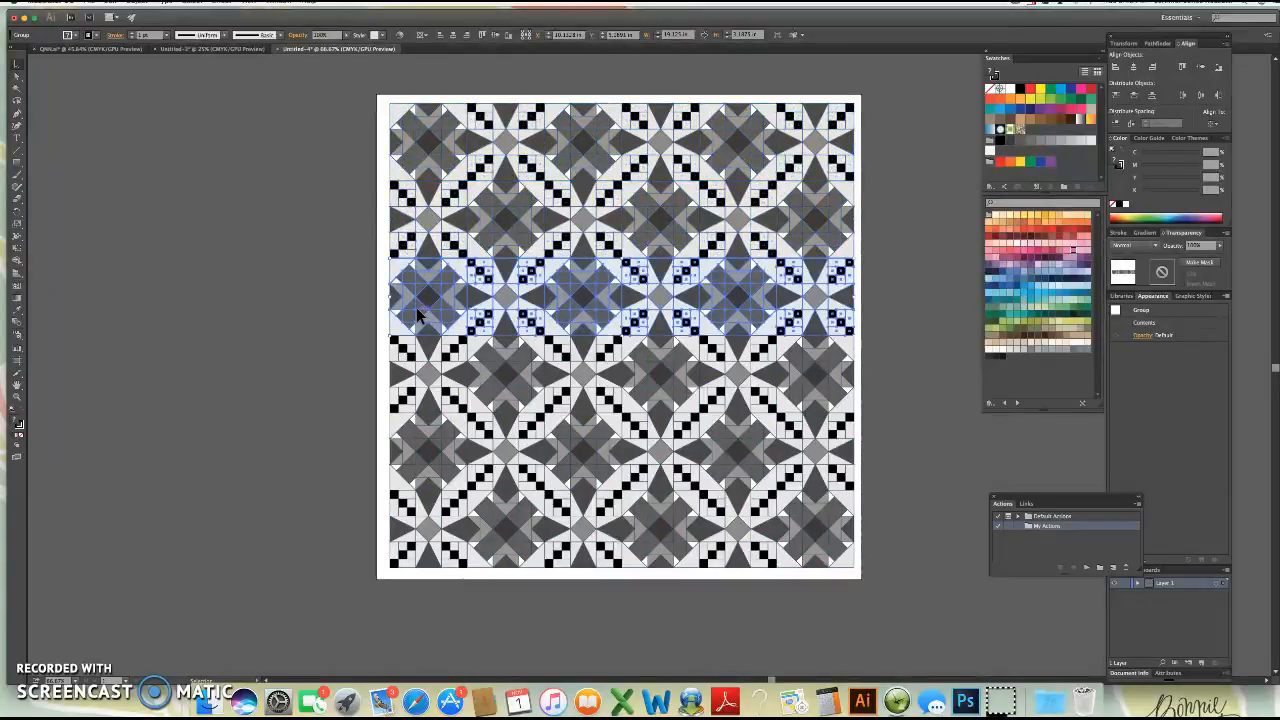
Step: Select individual grouped rows and review the ungroup option available for them
key("super+d")
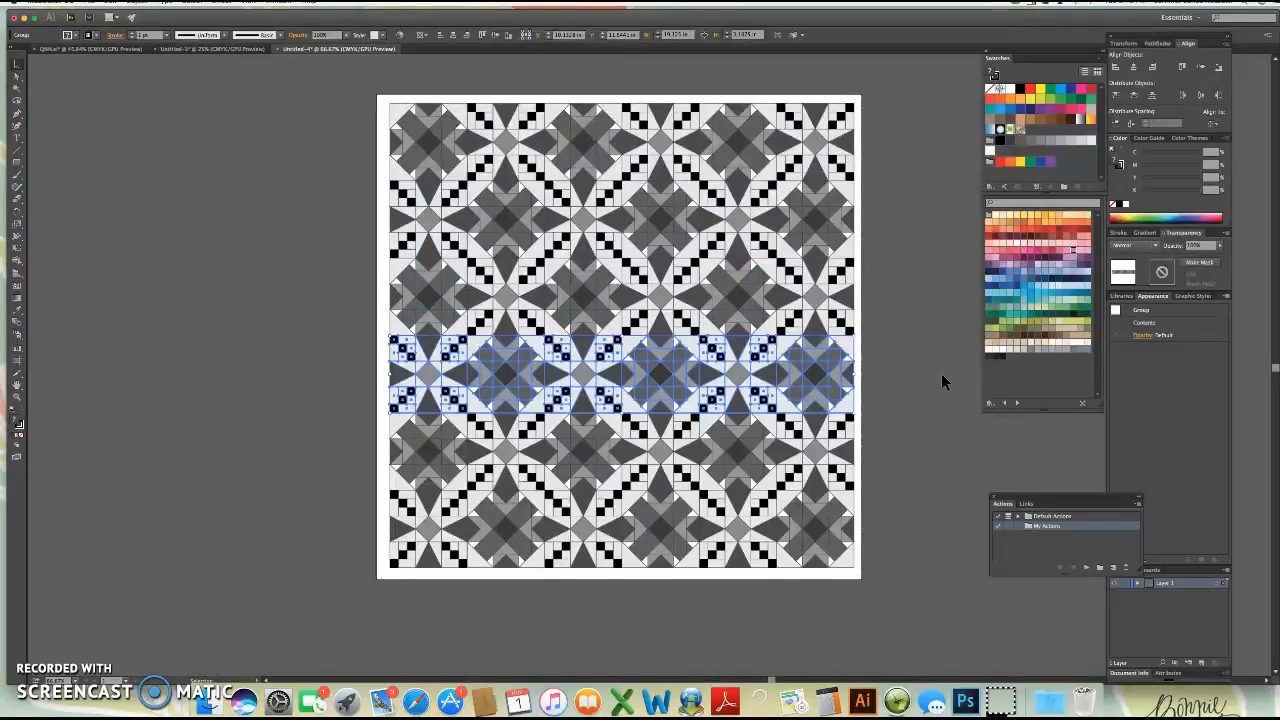
scroll(941, 374, "down", 1)
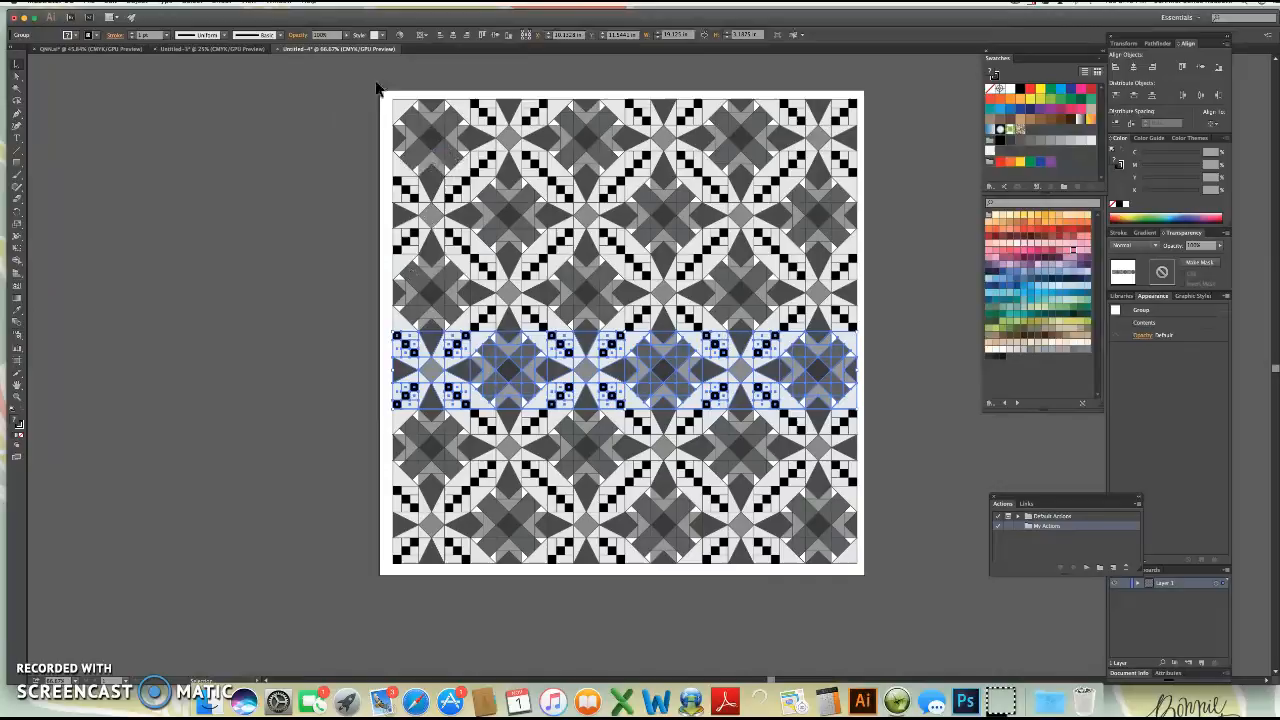
right_click(588, 140)
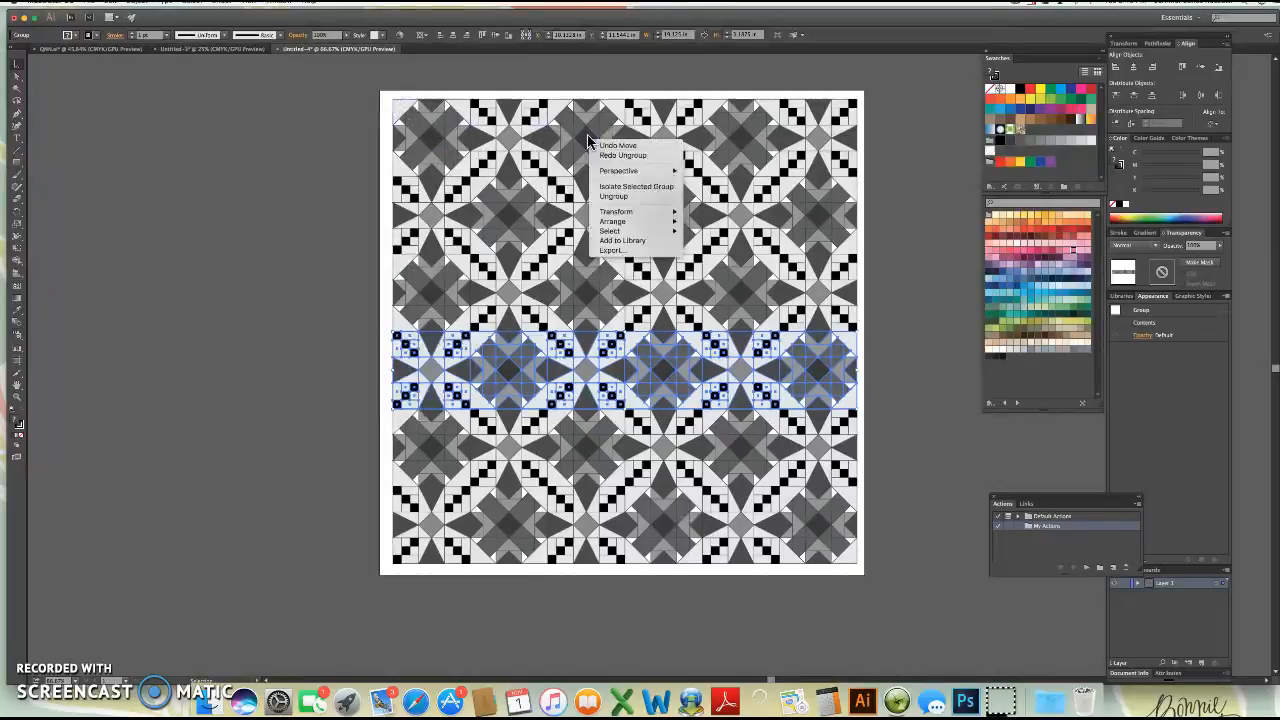
left_click(290, 192)
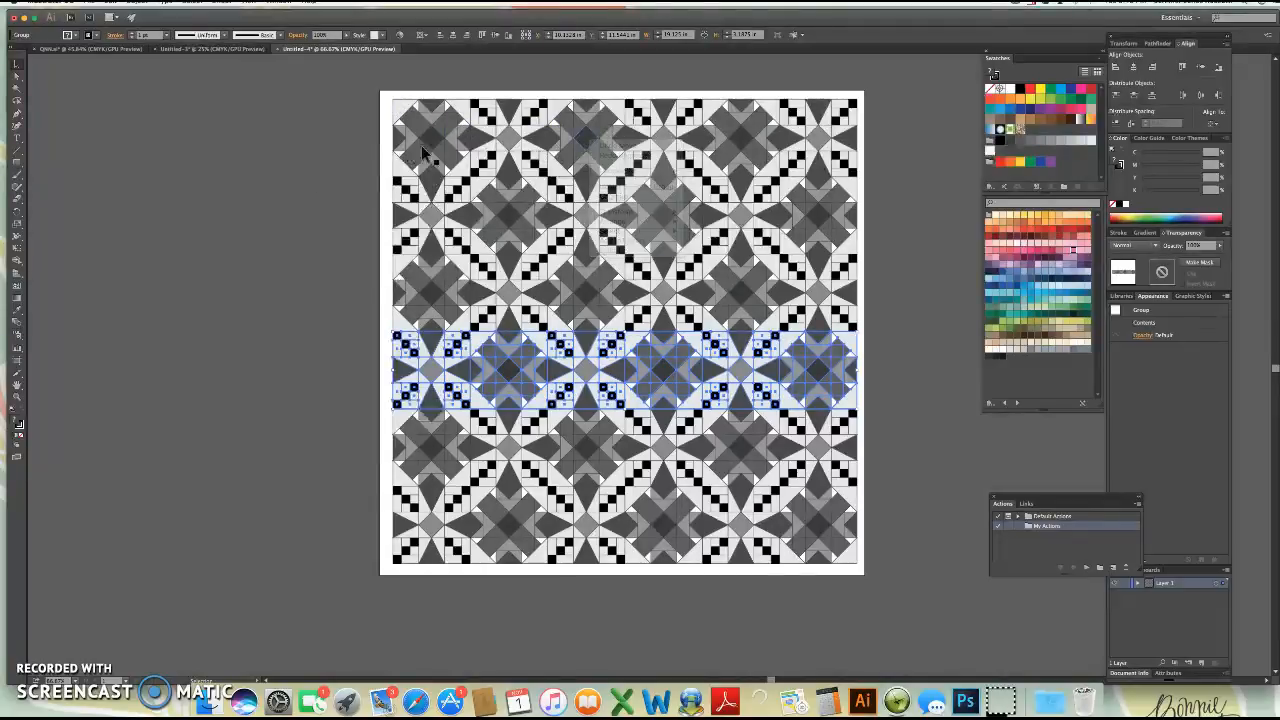
key("super+z")
right_click(586, 146)
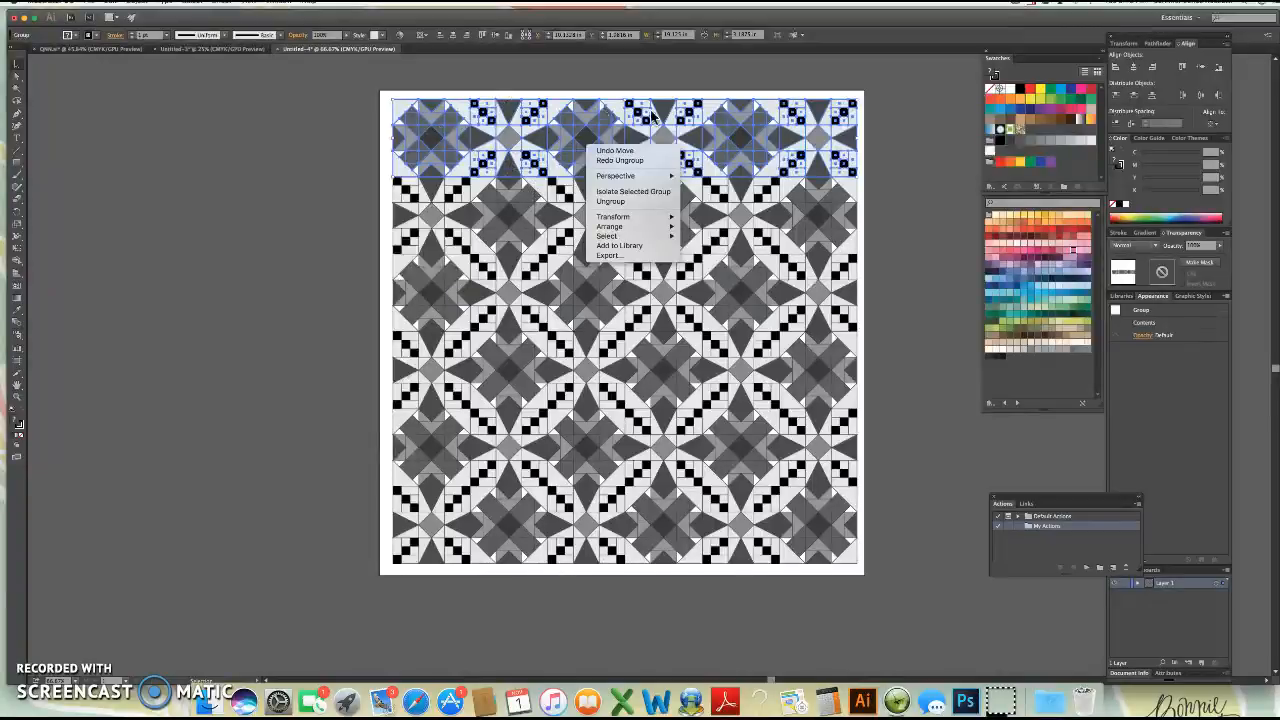
left_click(361, 159)
left_click(385, 100)
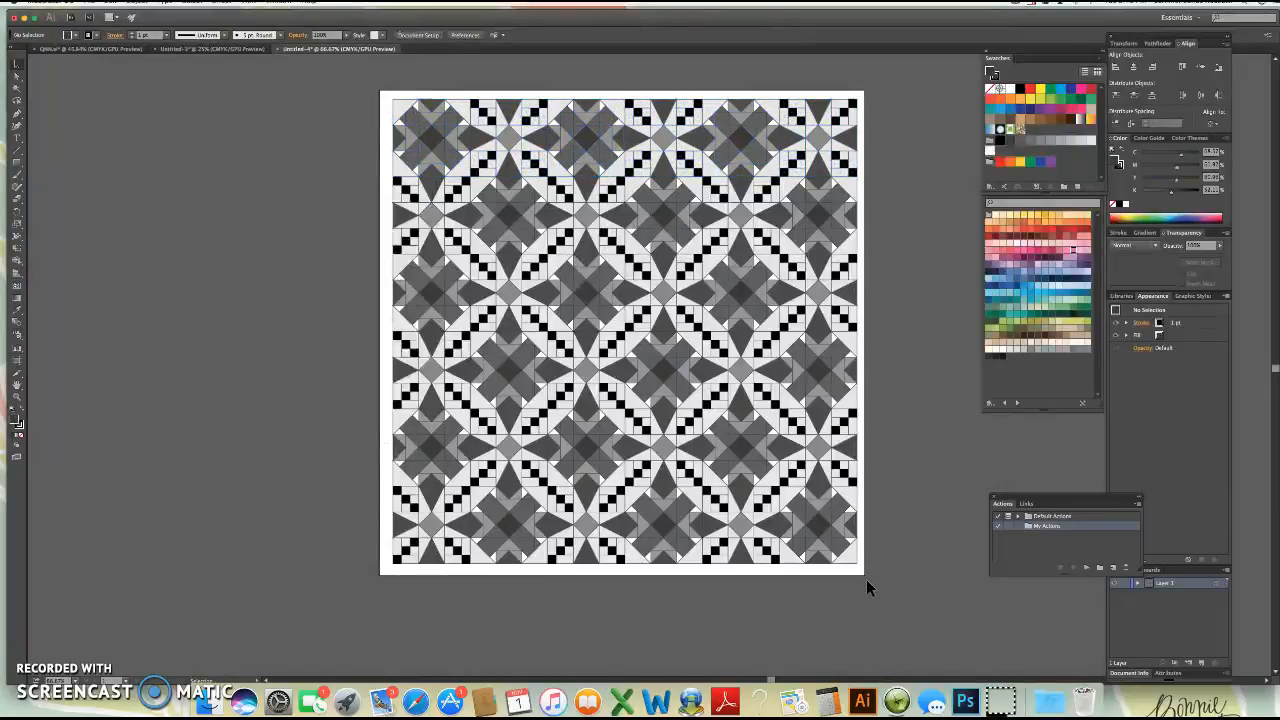
Step: Select the entire quilt layout and ungroup it down to its individual pieces
key("super+a")
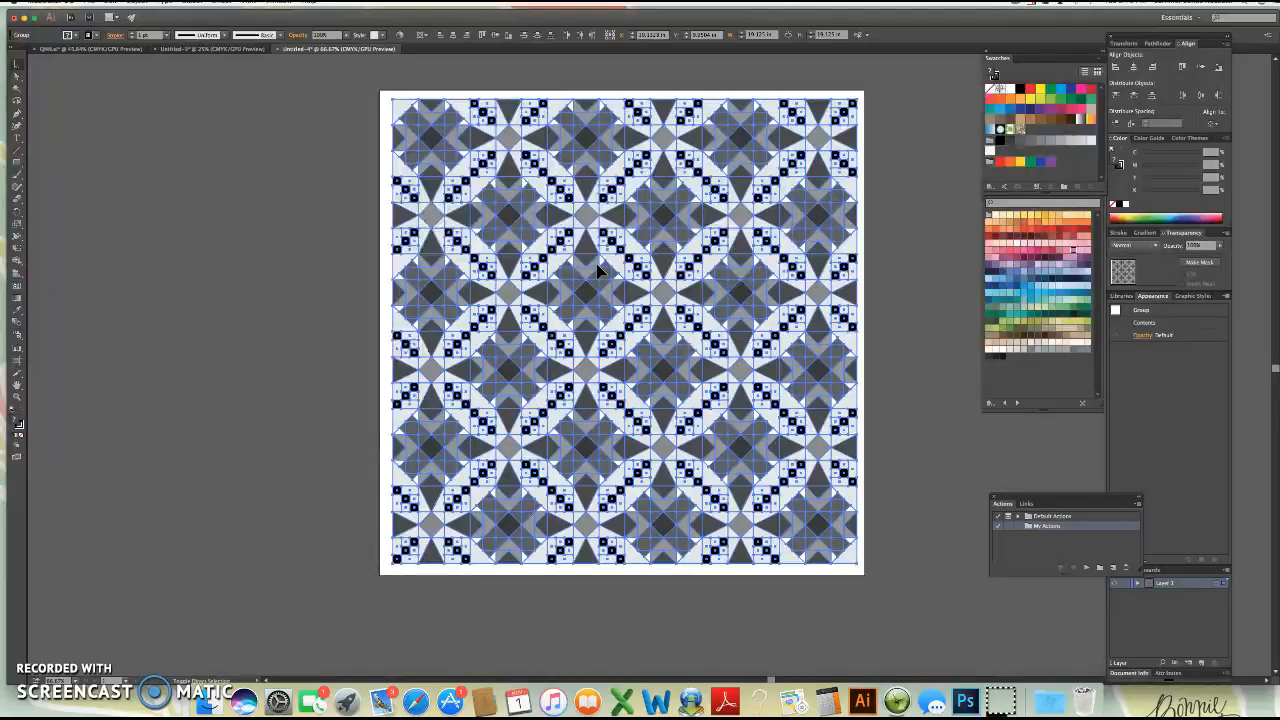
left_click(377, 222)
left_click(432, 130)
left_click_drag(507, 143, 835, 150)
left_click_drag(385, 88, 863, 572)
left_click(375, 342)
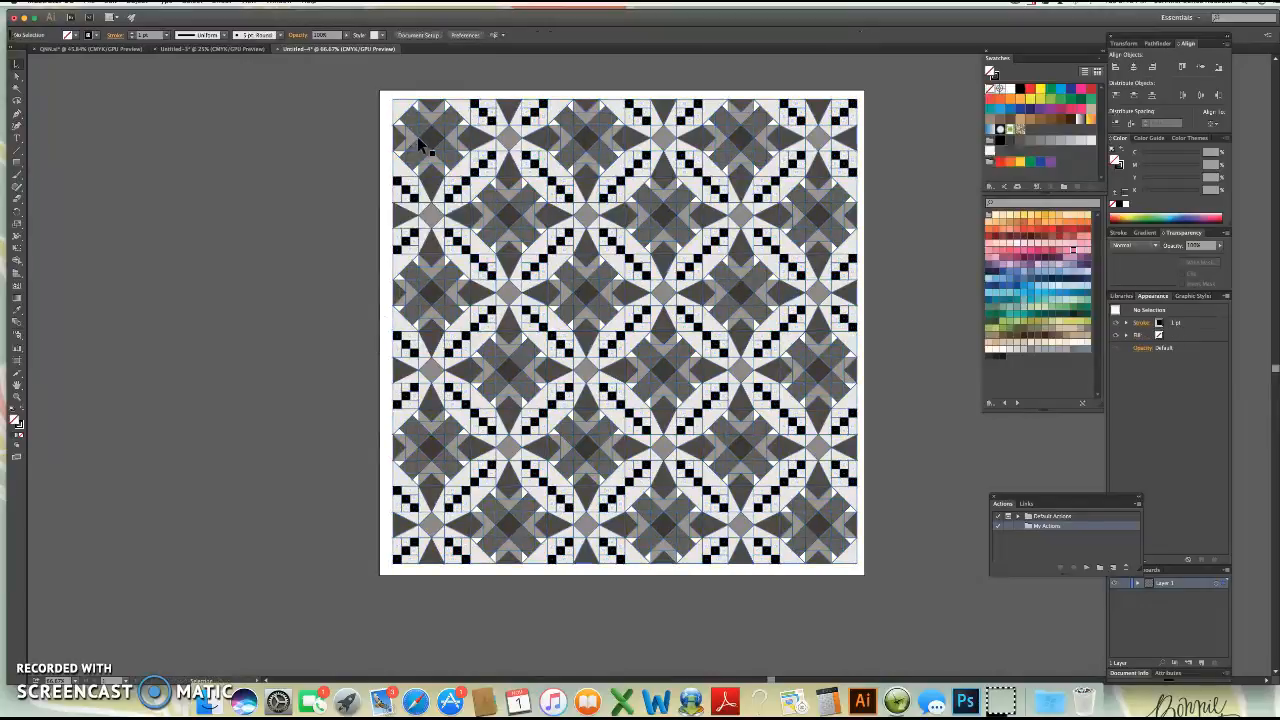
Step: Select individual diamonds, triangles and squares in the top row to check that each piece is separate
left_click(430, 138)
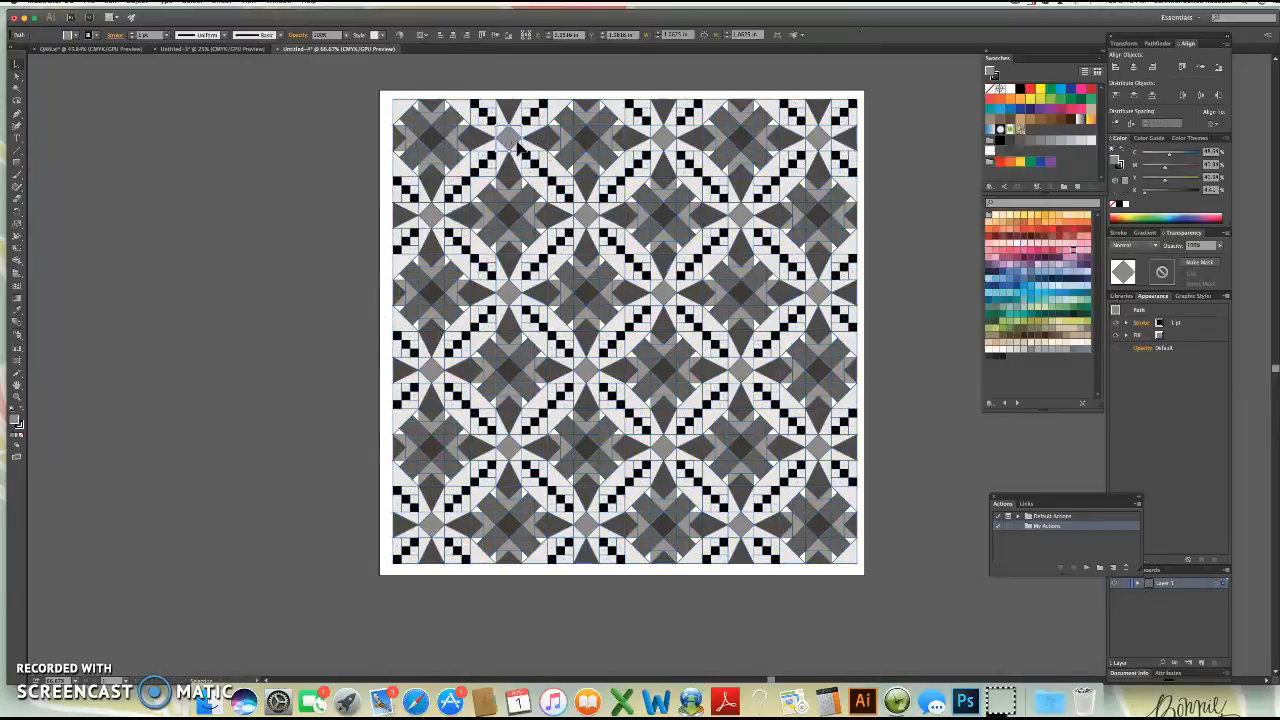
left_click(587, 145)
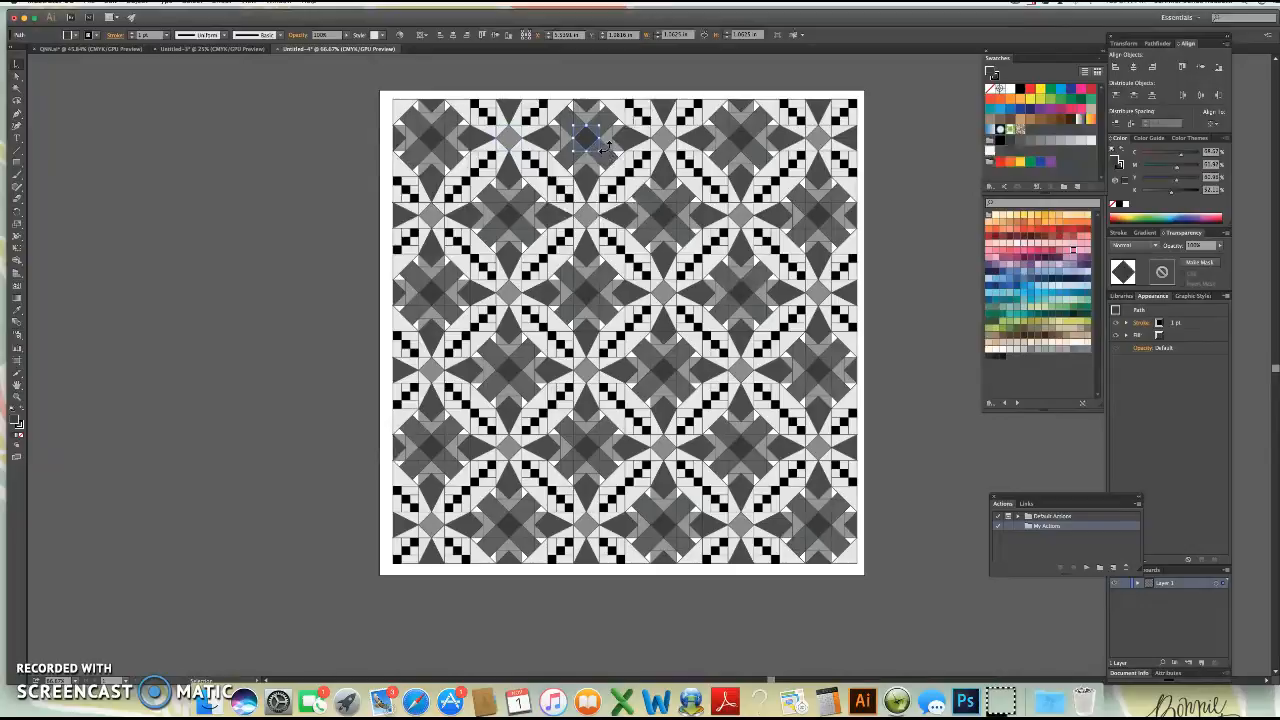
left_click(597, 147)
left_click(618, 141)
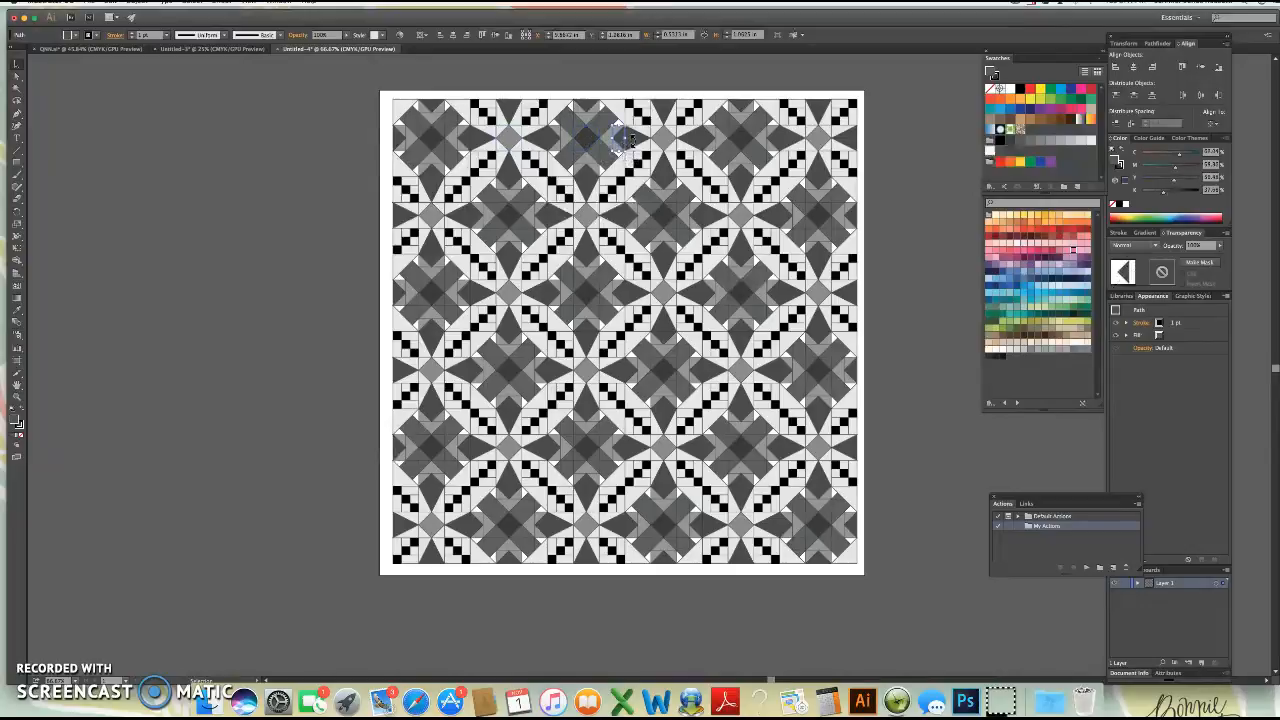
left_click(633, 147)
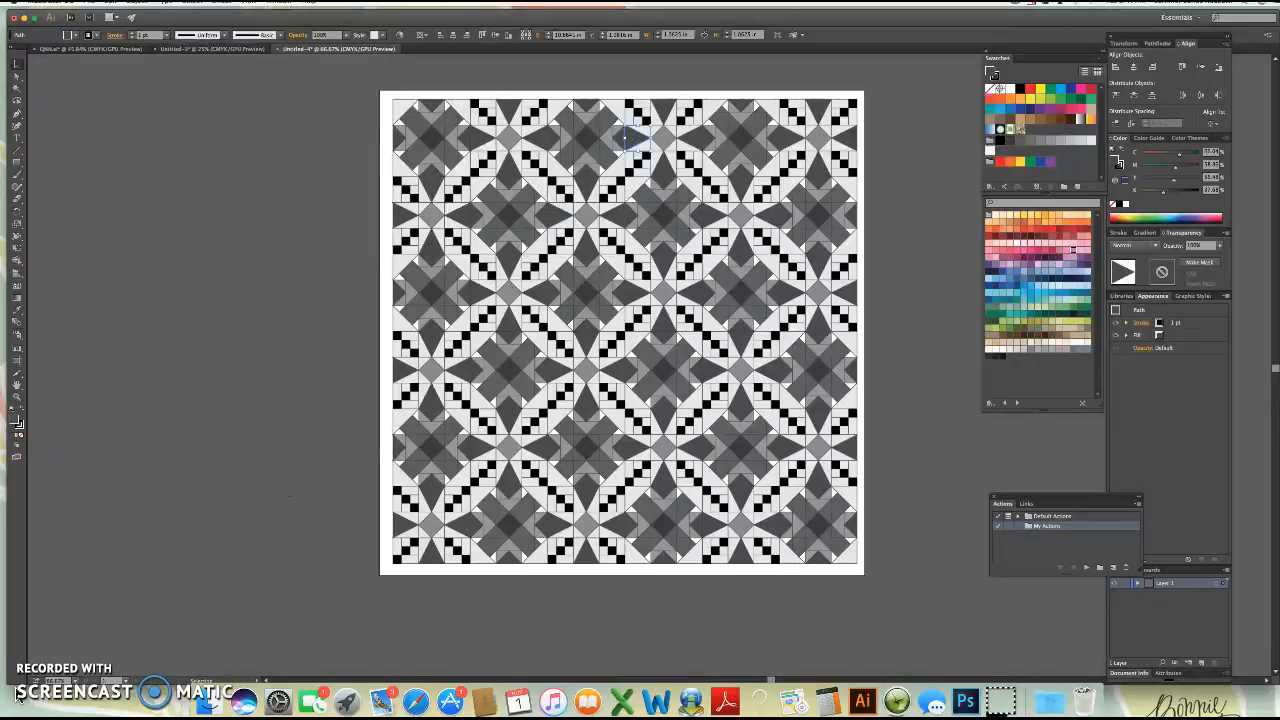
key("shift+Tab")
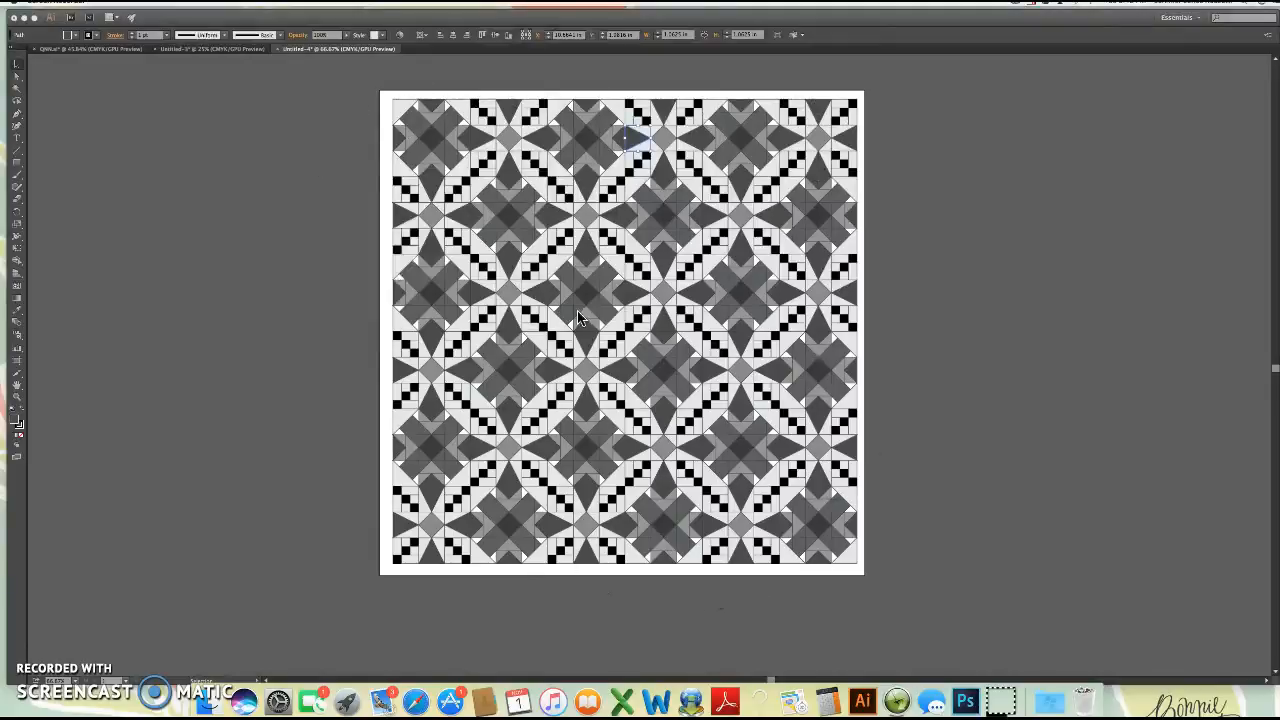
key("shift+Tab")
left_click(428, 146)
left_click(478, 145)
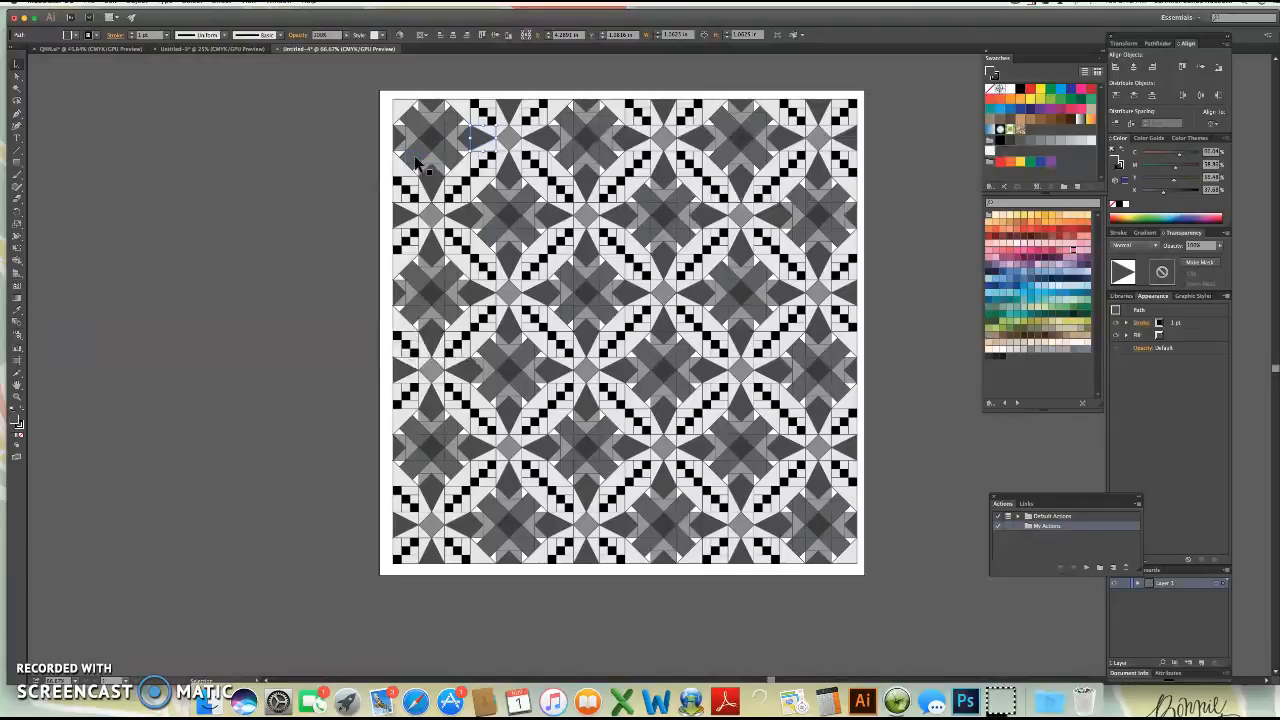
left_click(444, 160)
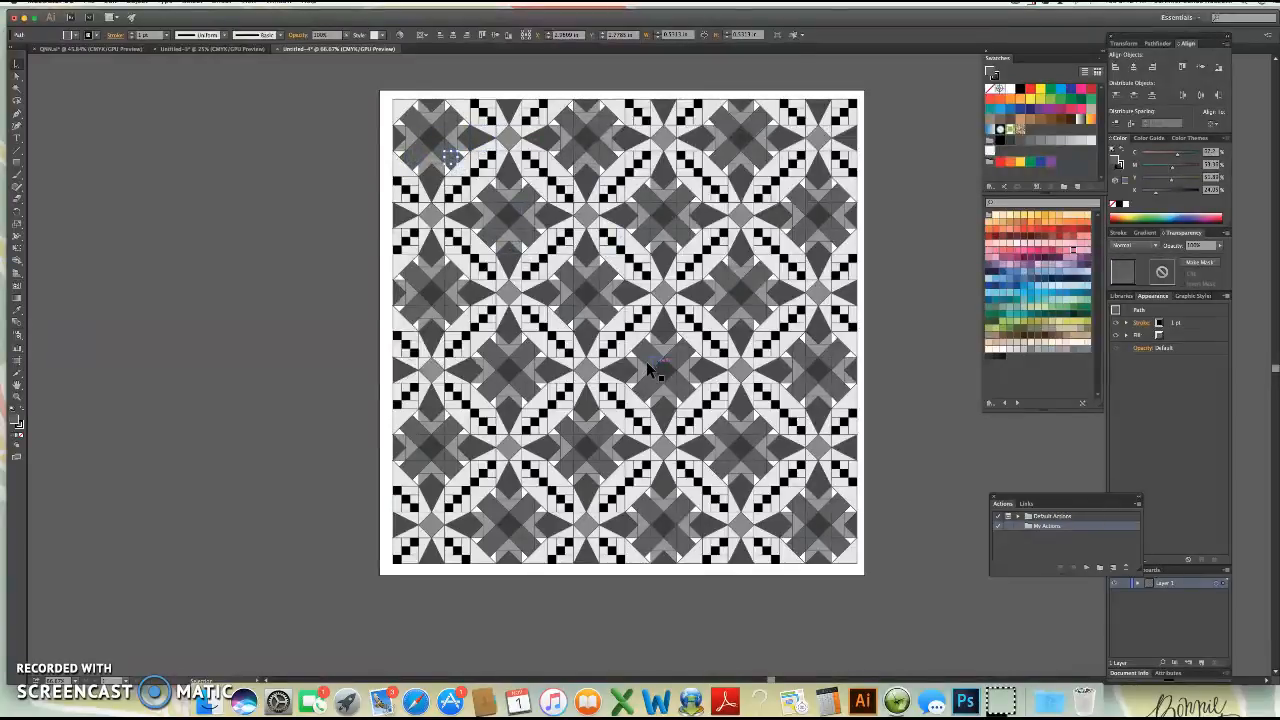
Step: Select all dark star-center diamonds by matching fill color and review the other select-similar criteria
left_click(432, 142)
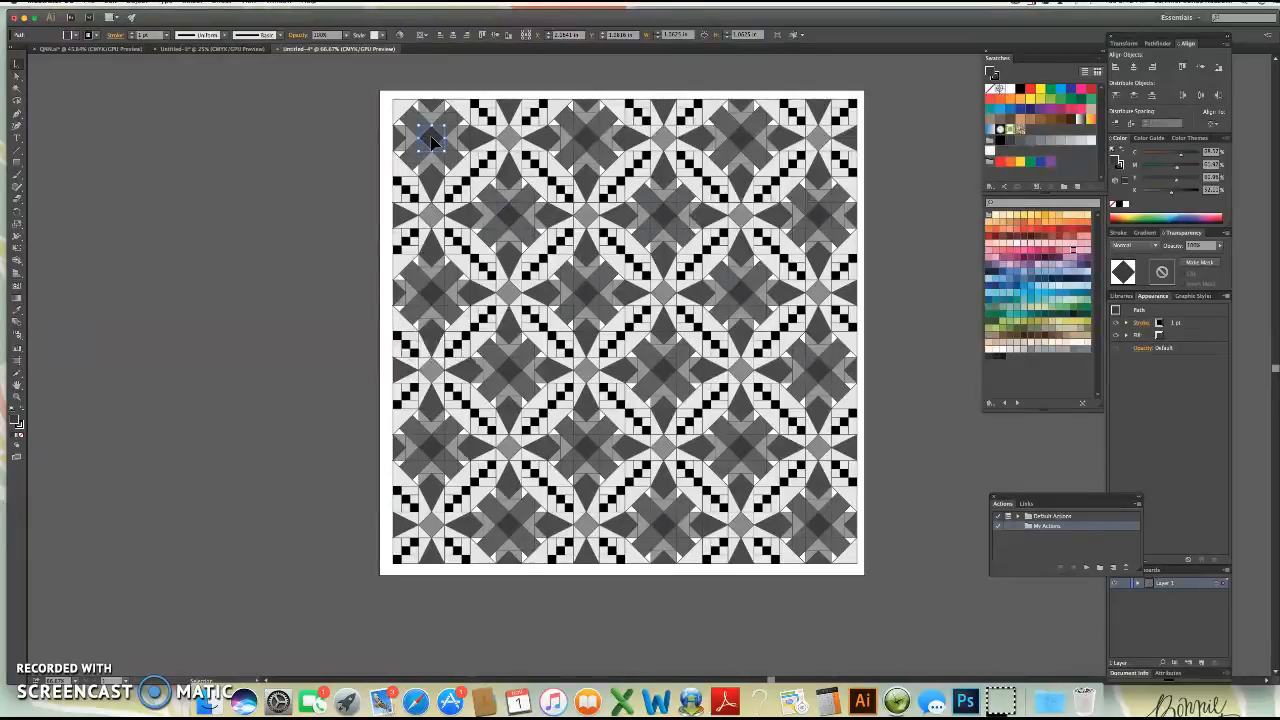
left_click(795, 38)
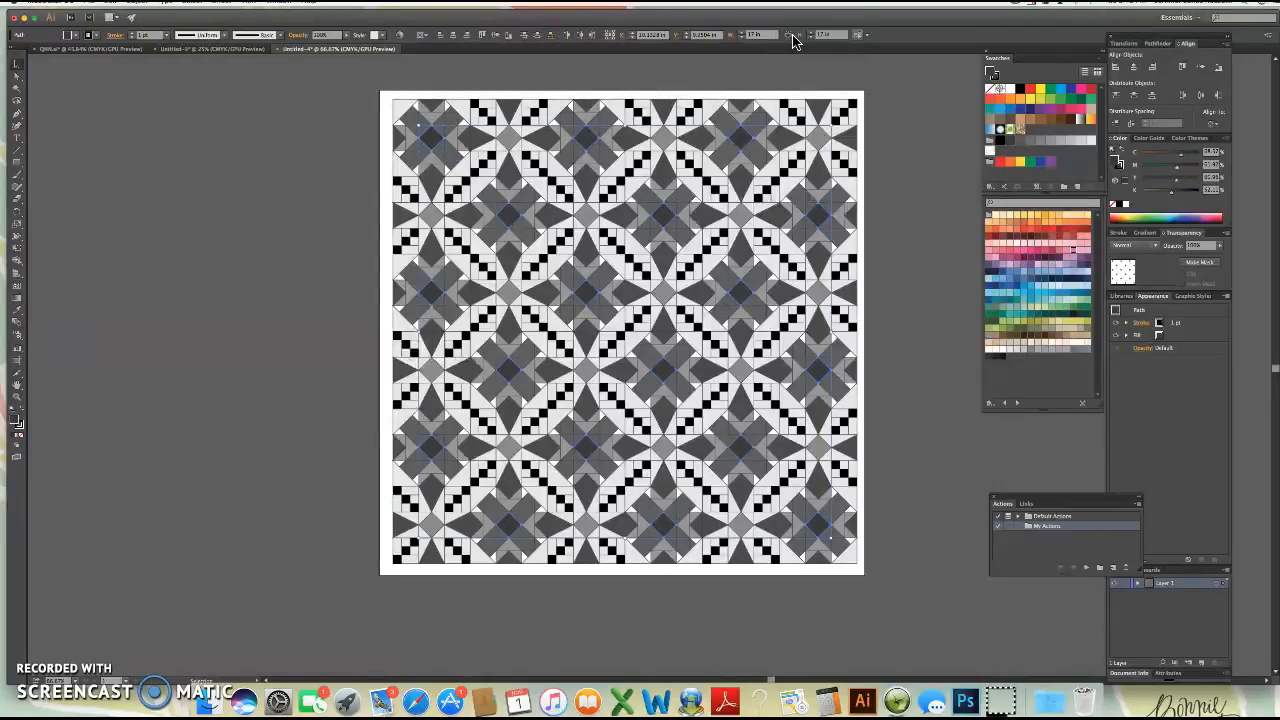
left_click(867, 37)
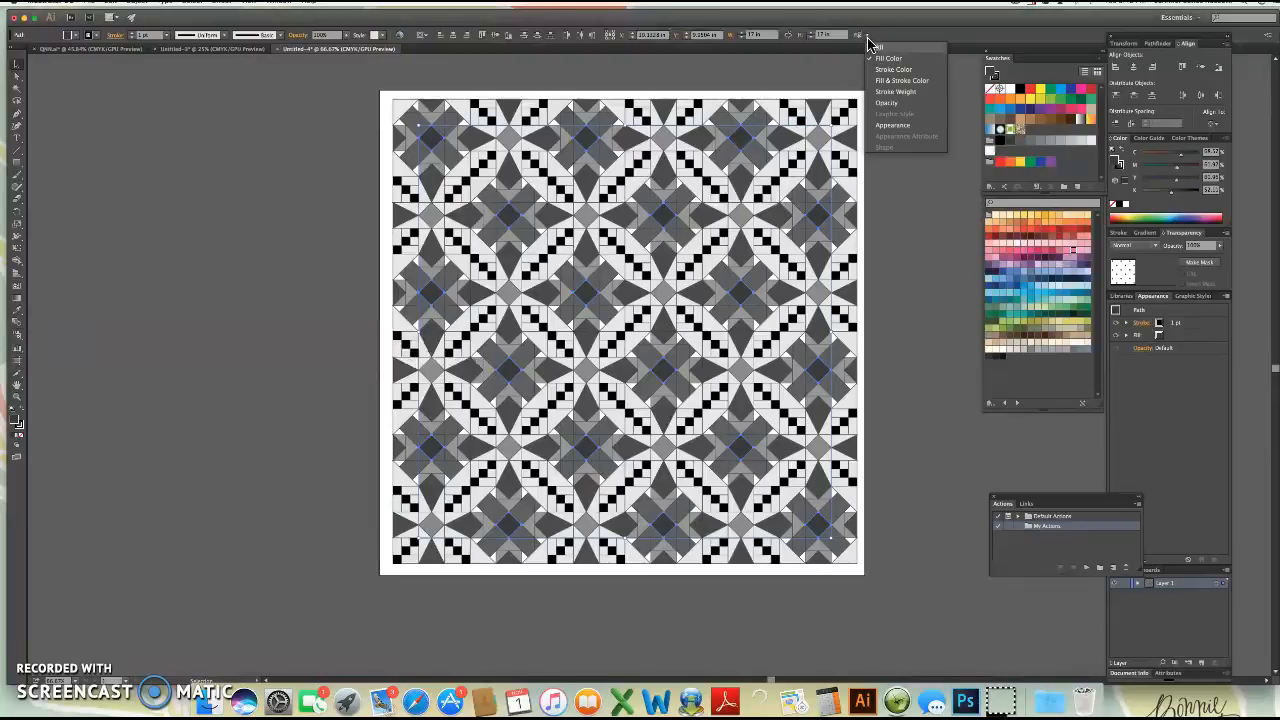
left_click(810, 80)
left_click(810, 77)
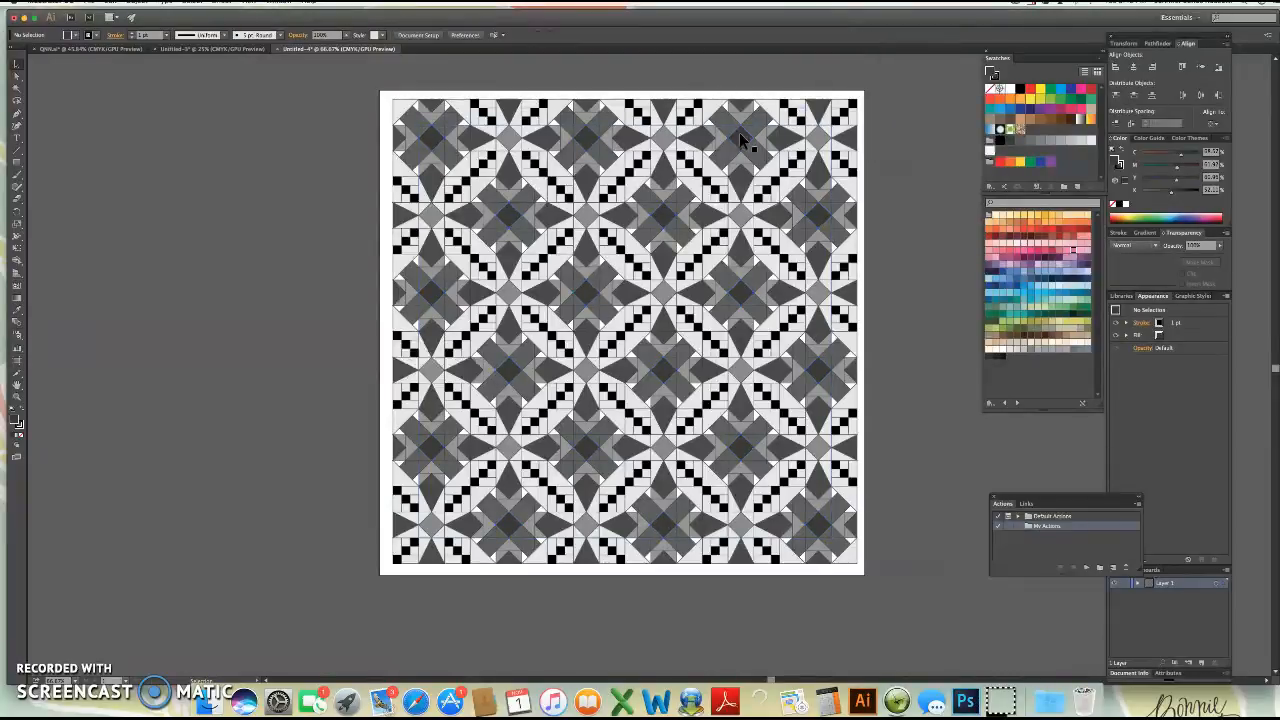
Step: Select all star-center diamonds by matching fill color and recolor them dark burgundy from the Kona Cotton swatches
left_click(738, 145)
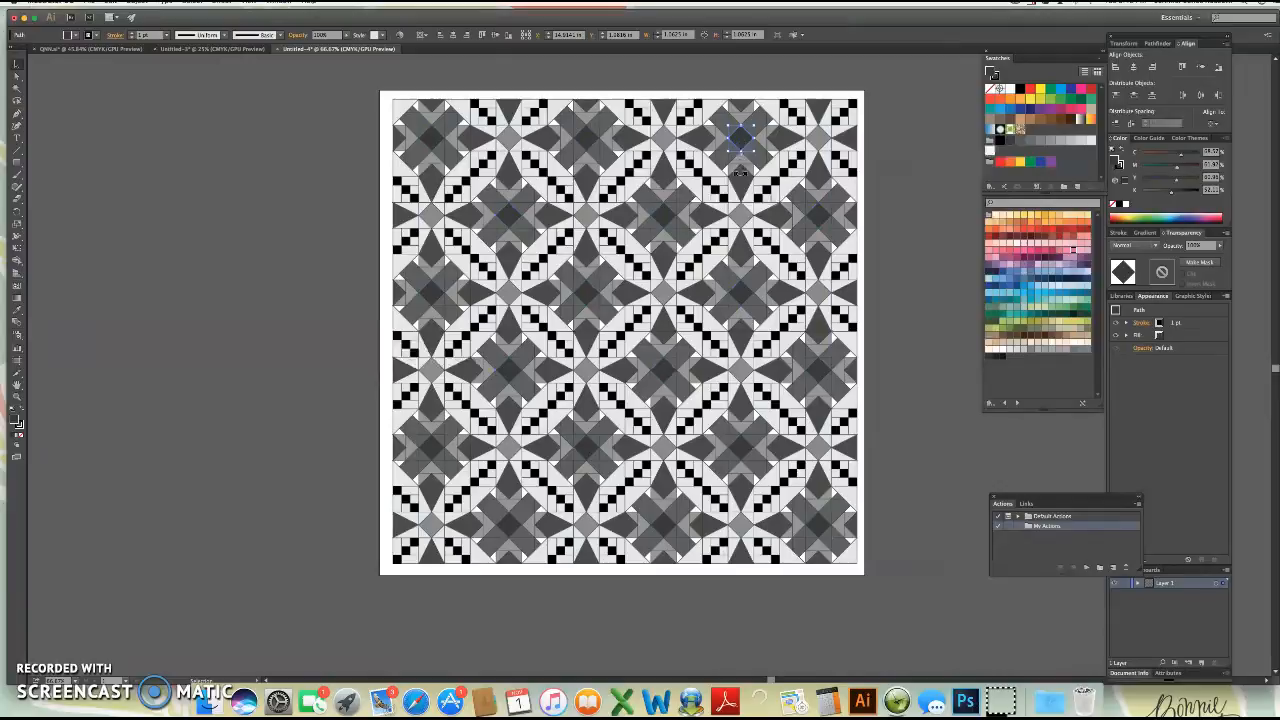
left_click(793, 37)
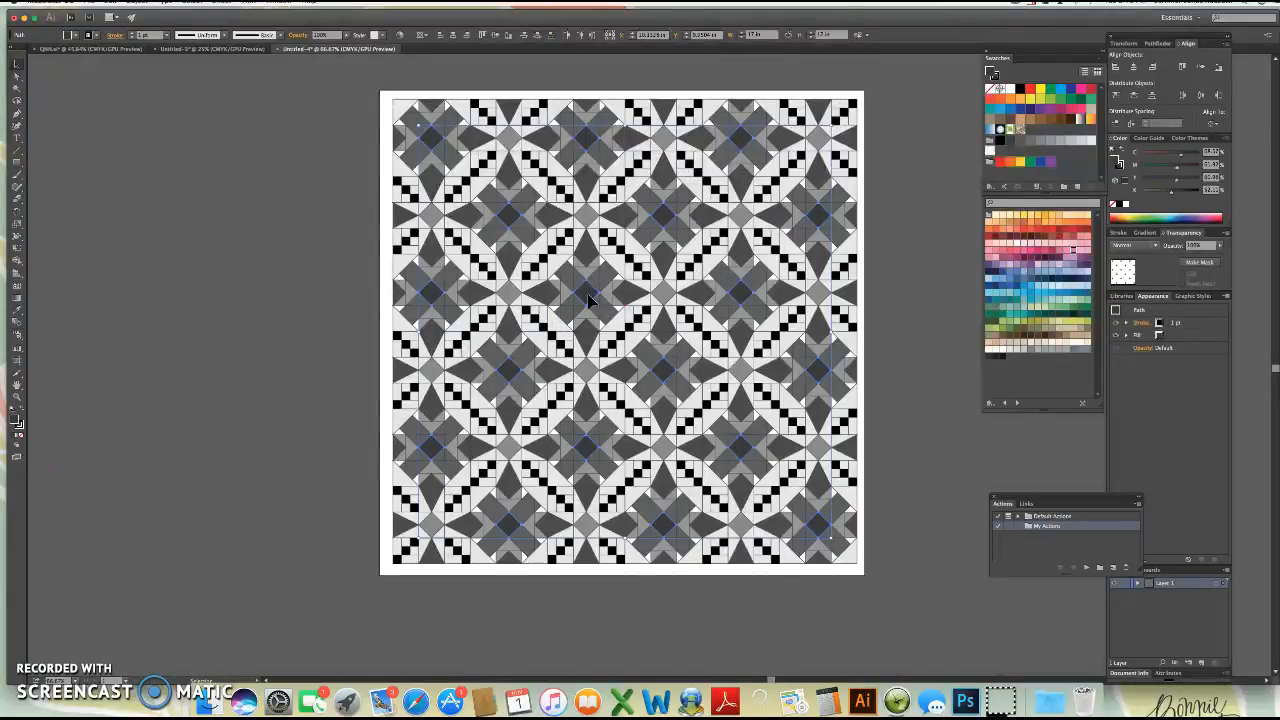
left_click(1026, 261)
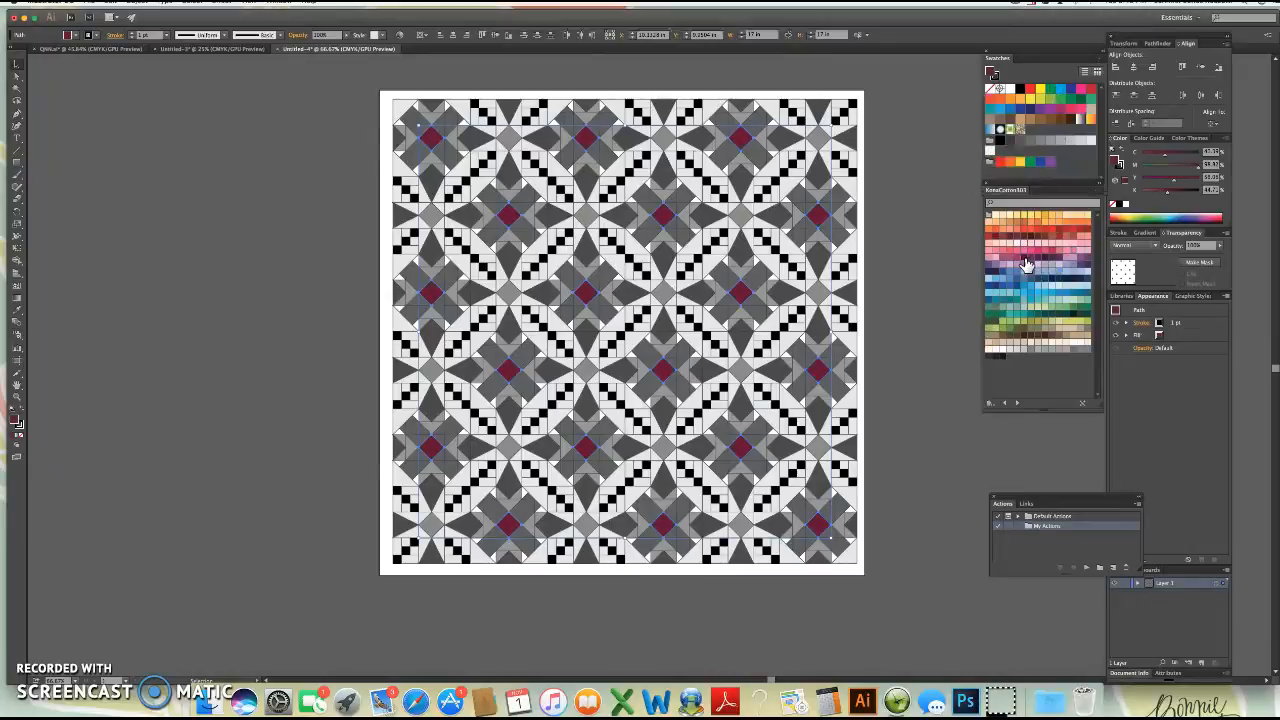
Step: Select all gray pieces forming the X around the star centers by matching fill and recolor them rose pink
left_click(837, 202)
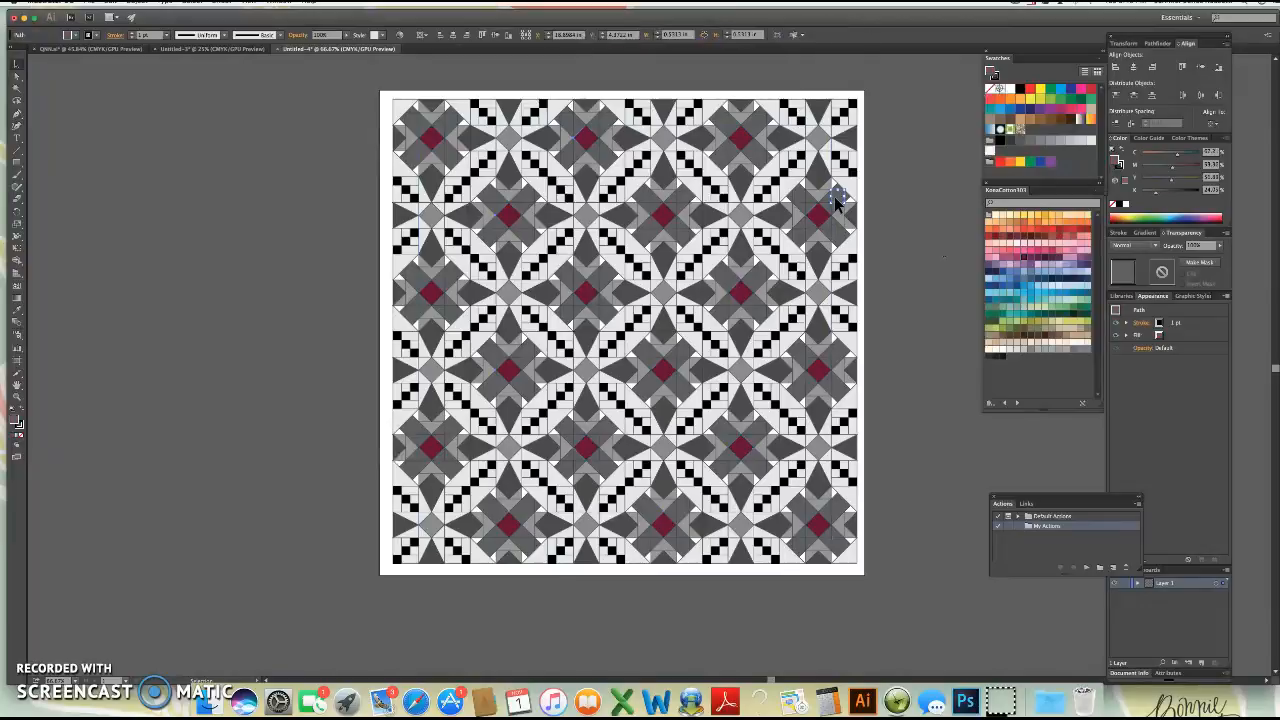
left_click(790, 36)
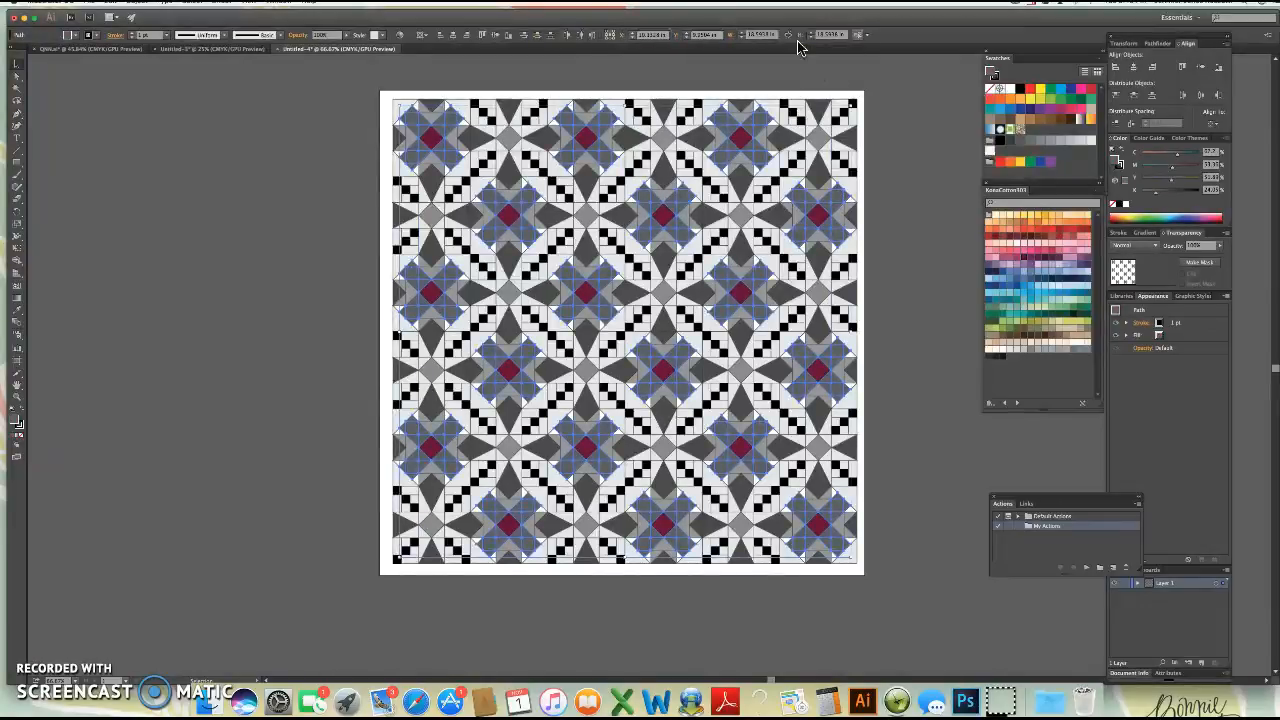
left_click(1015, 259)
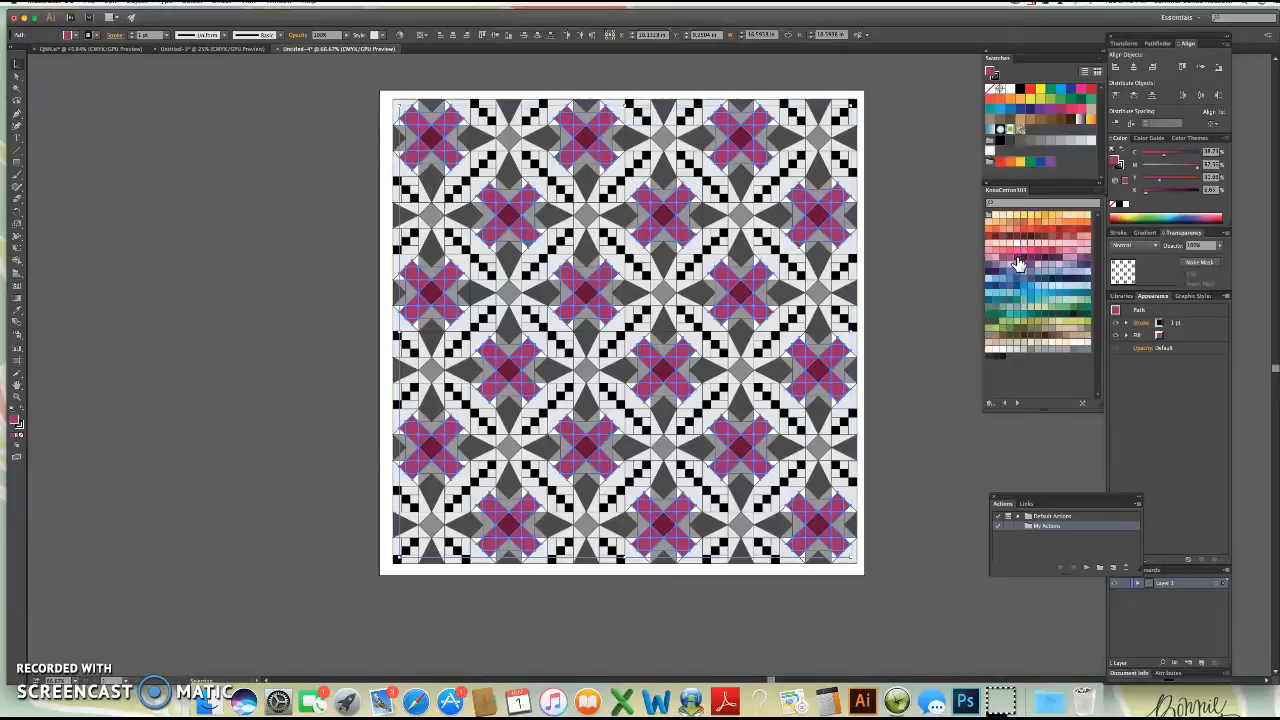
left_click(1013, 262)
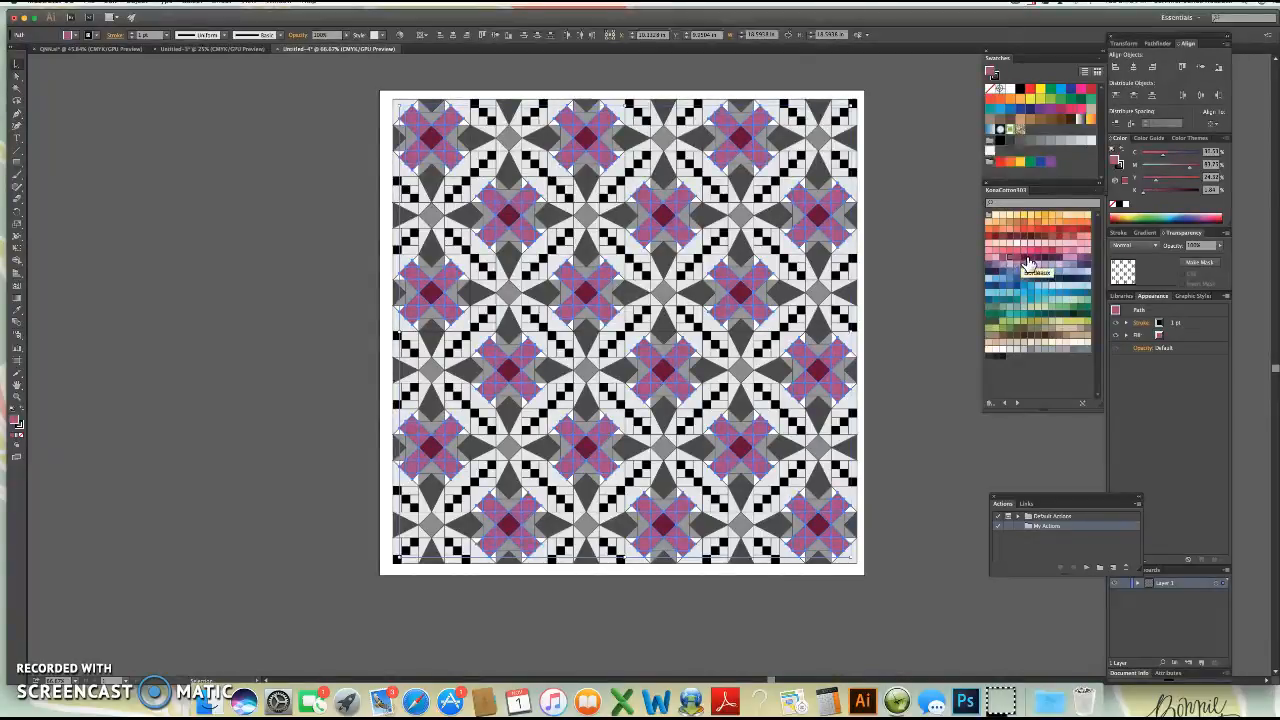
left_click(898, 265)
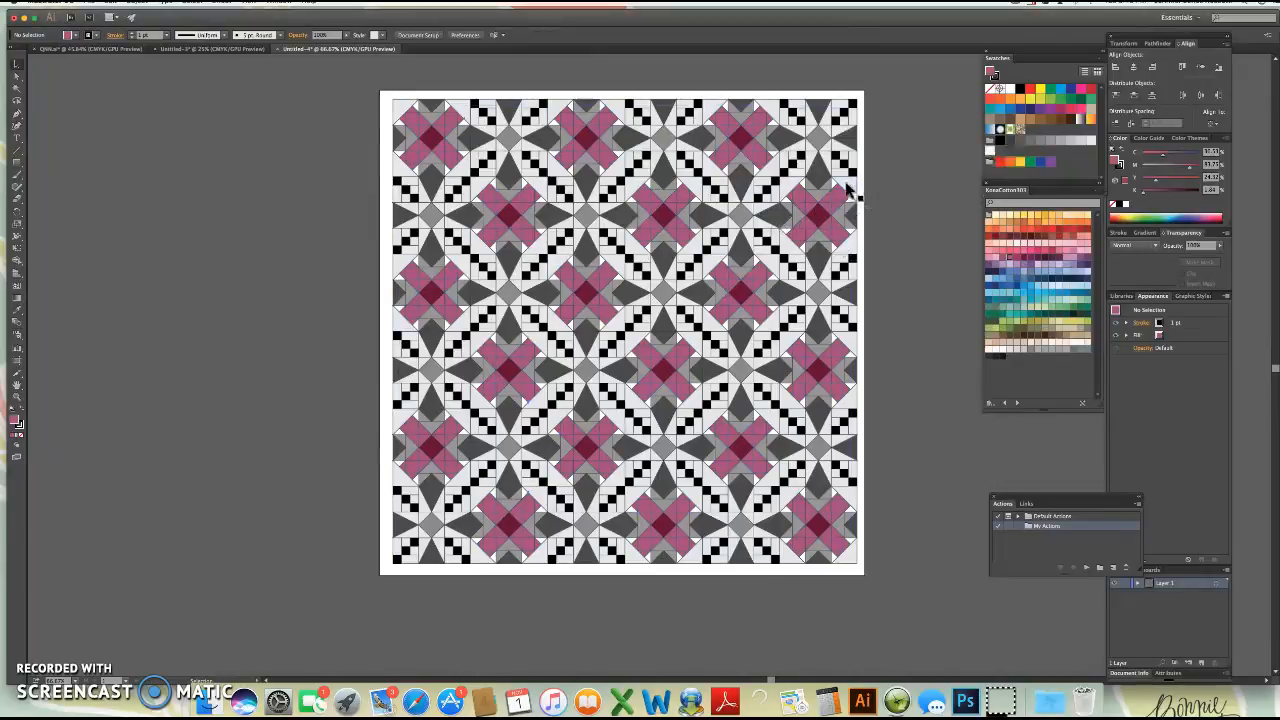
Step: Select all light gray diamonds between the stars by matching fill color and recolor them pale aqua
left_click(819, 142)
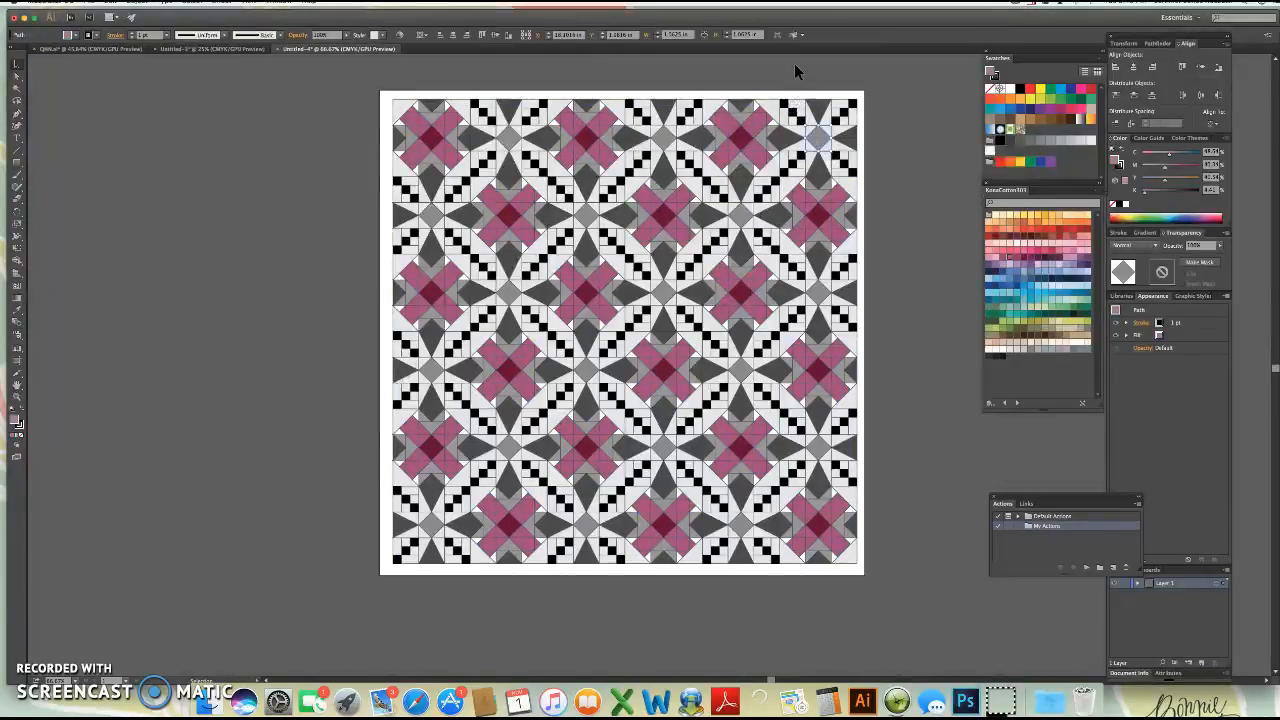
left_click(795, 36)
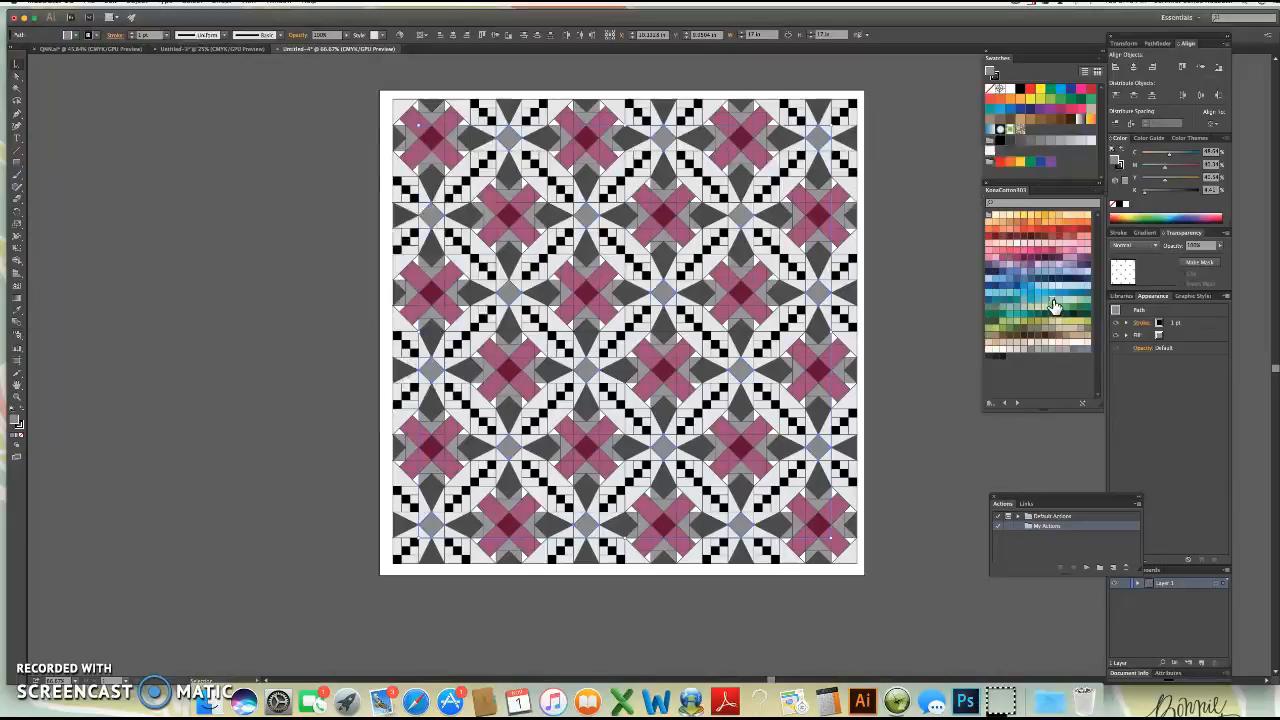
left_click(1055, 305)
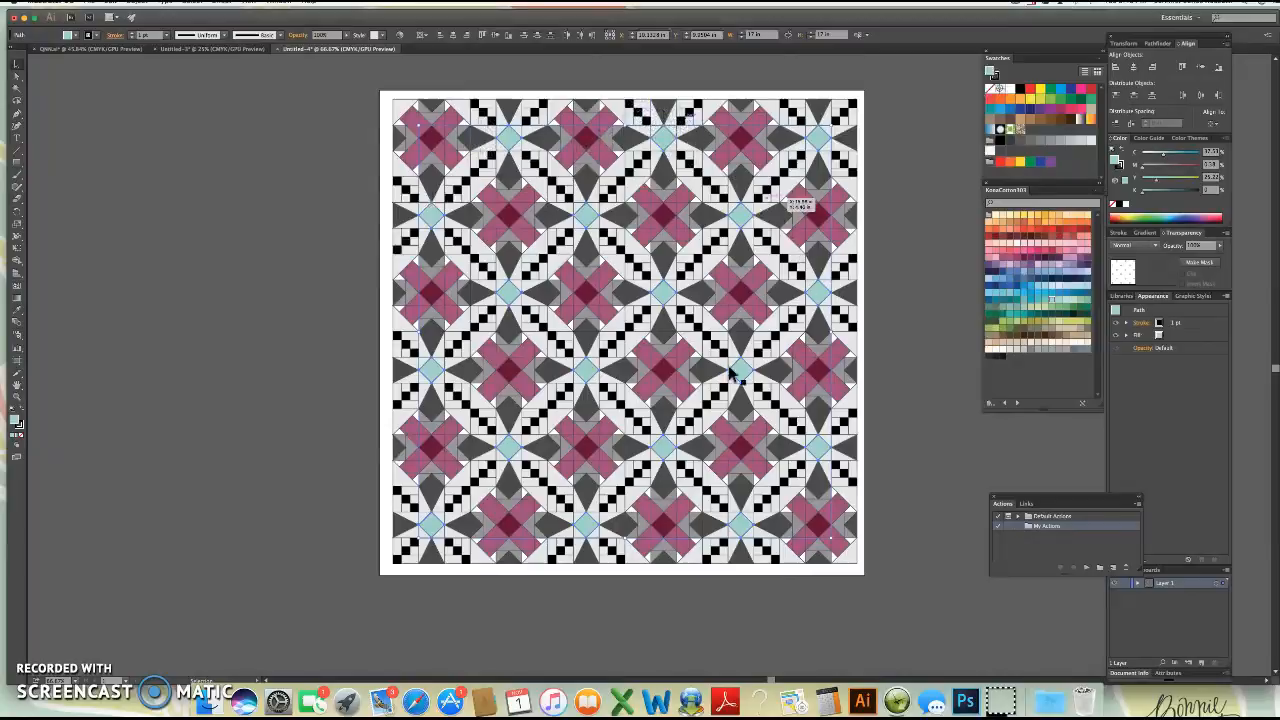
Step: Select all dark gray pointed pieces around the aqua diamonds by matching fill color and recolor them dark teal
left_click(637, 293)
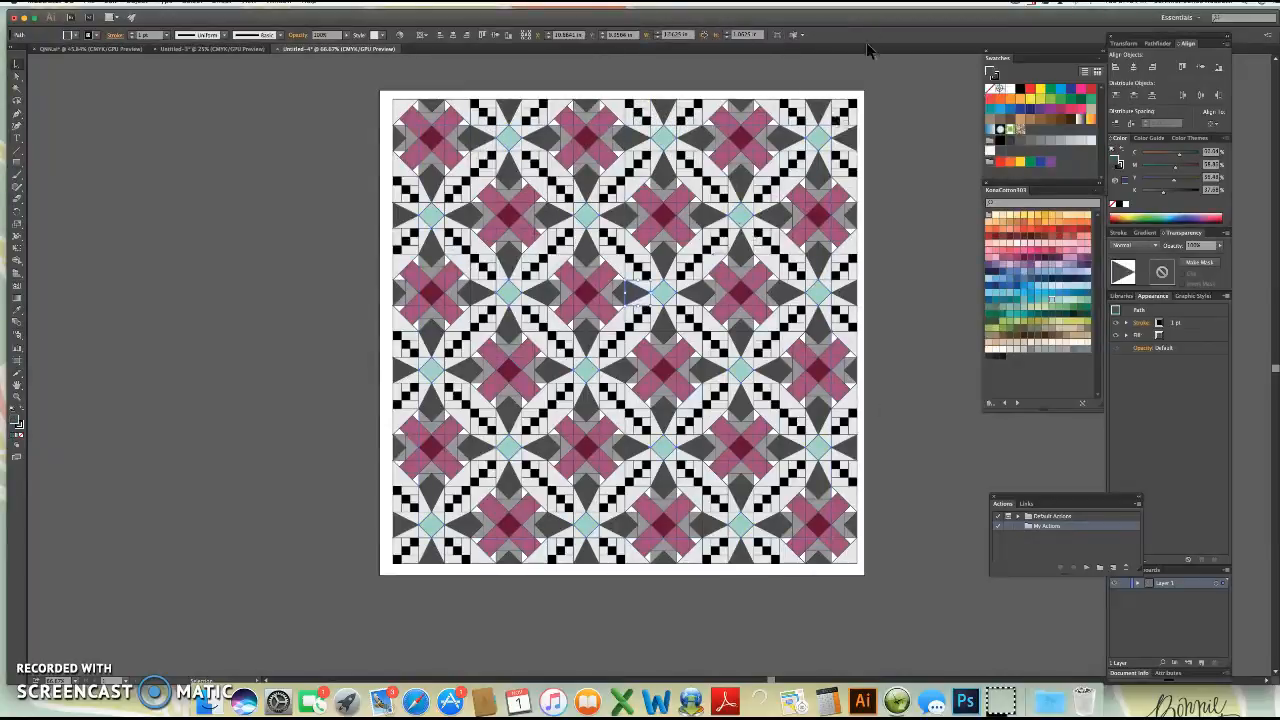
left_click(793, 37)
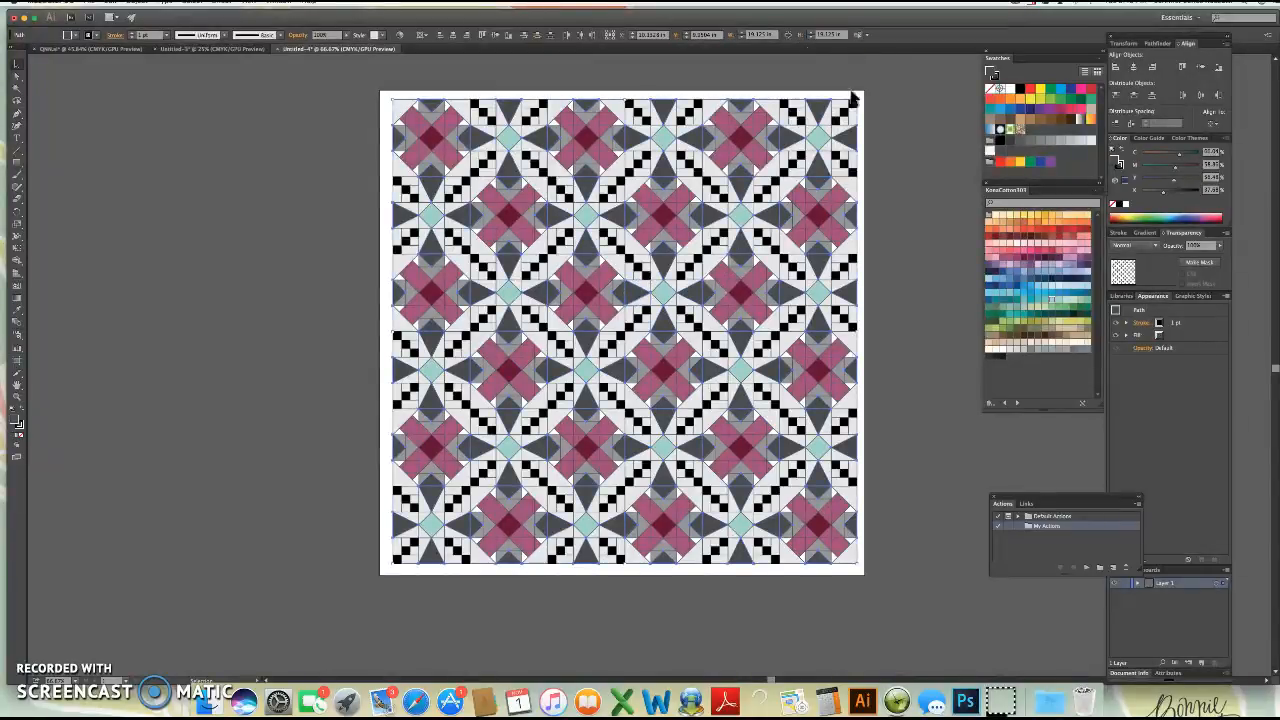
left_click(1086, 294)
left_click(1003, 300)
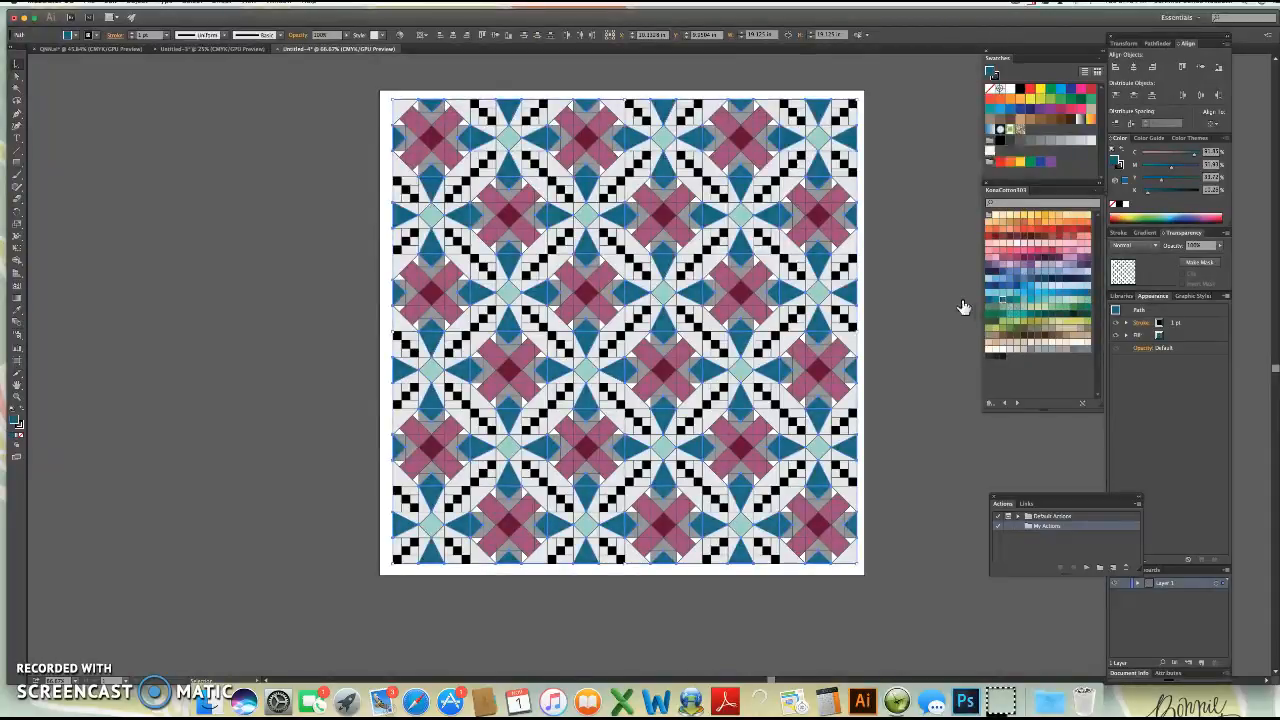
left_click(952, 423)
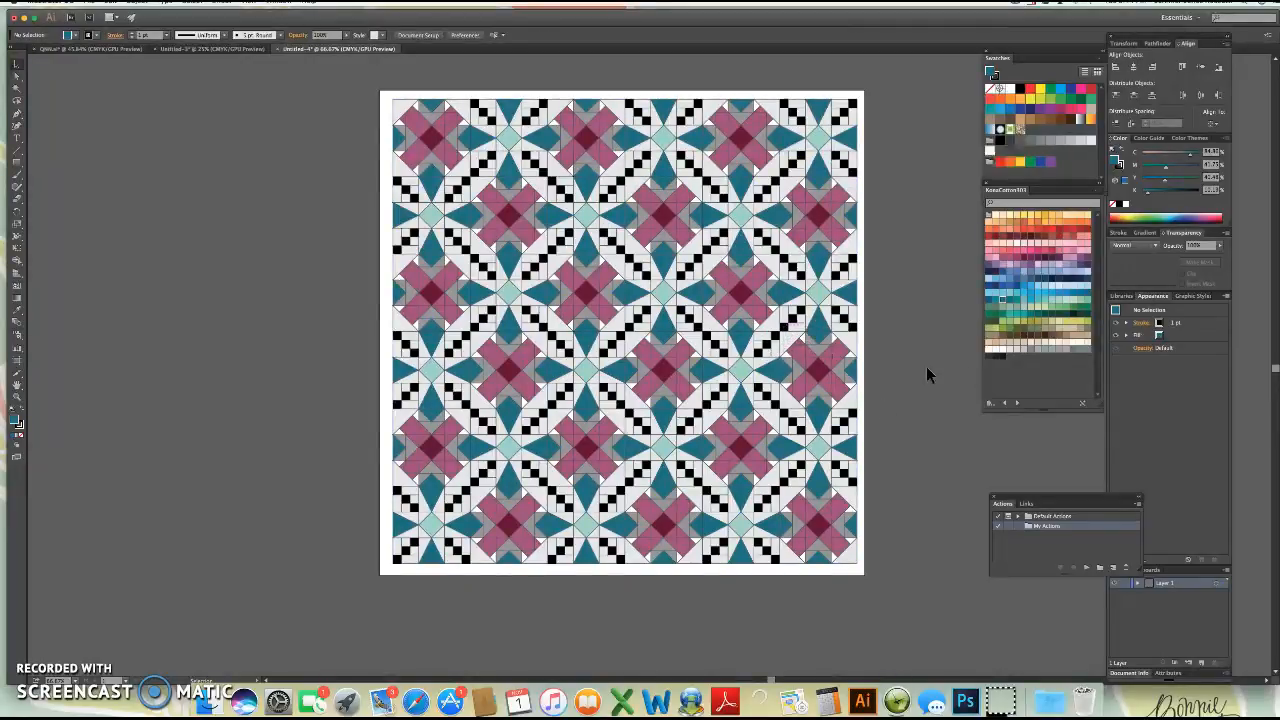
Step: Select all remaining gray arrow-shaped pieces beside the burgundy centers by matching fill and recolor them pale pink
left_click(727, 132)
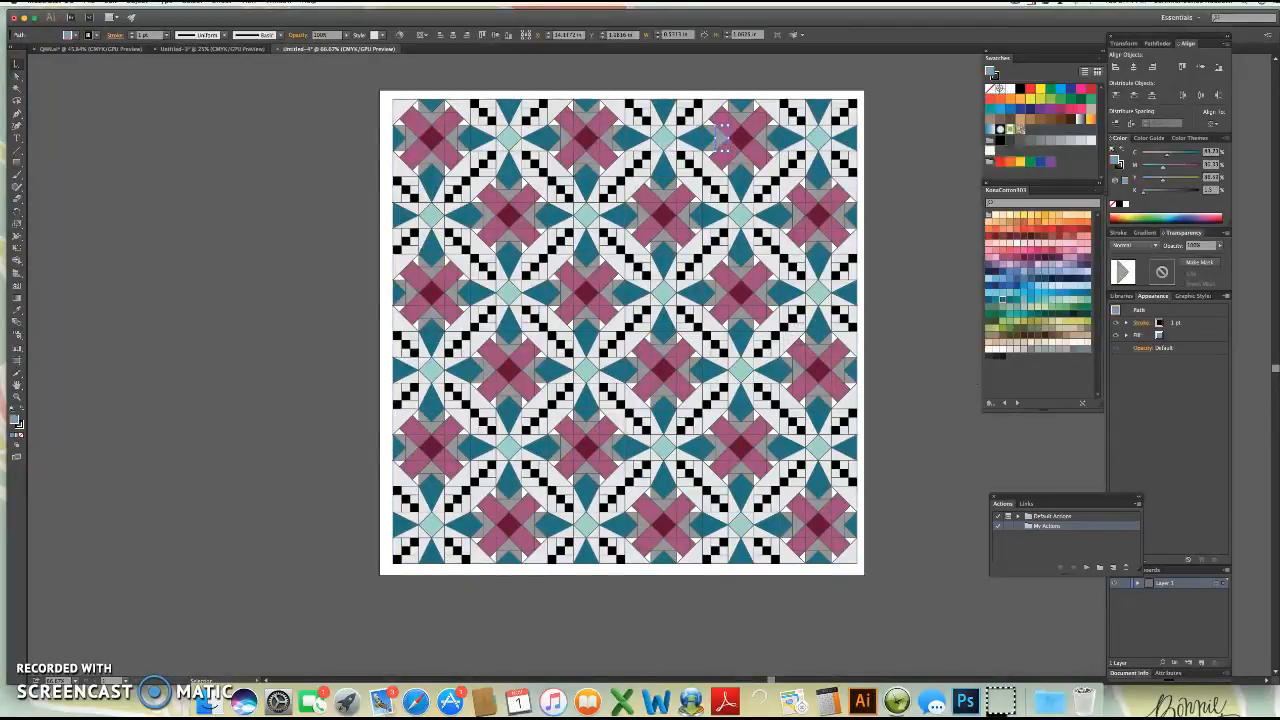
left_click(794, 35)
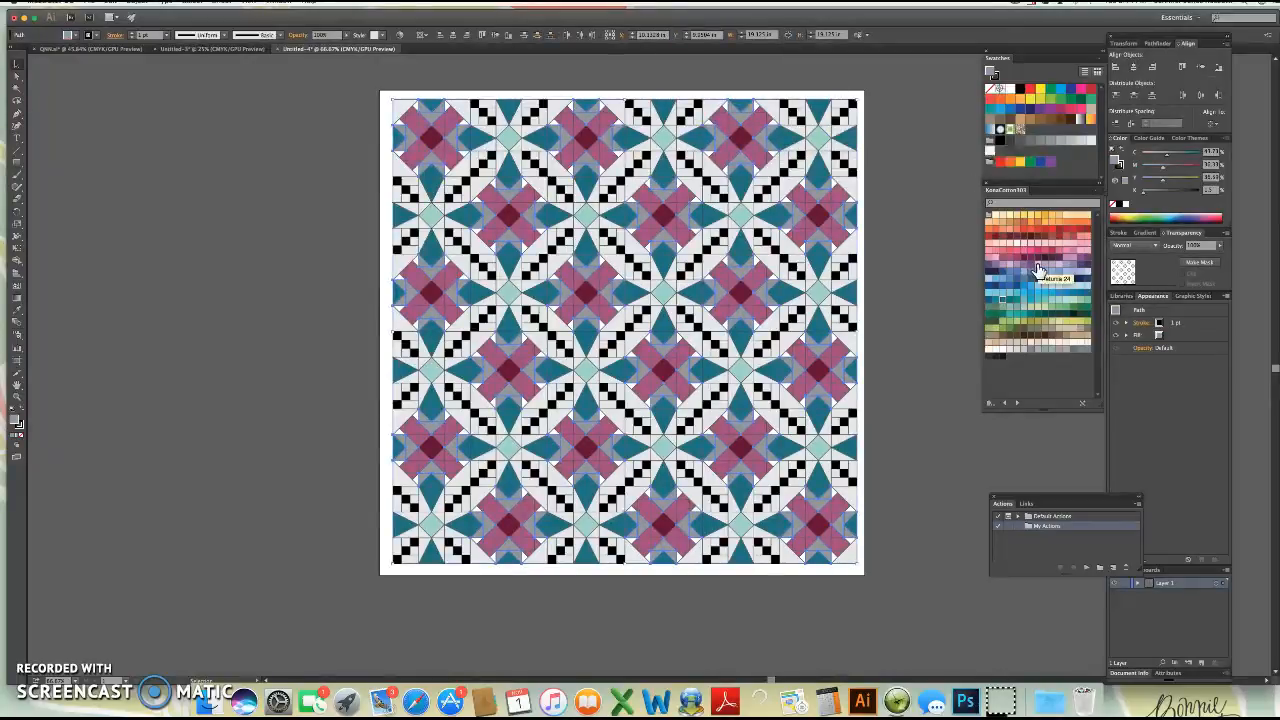
left_click(1038, 270)
left_click(943, 254)
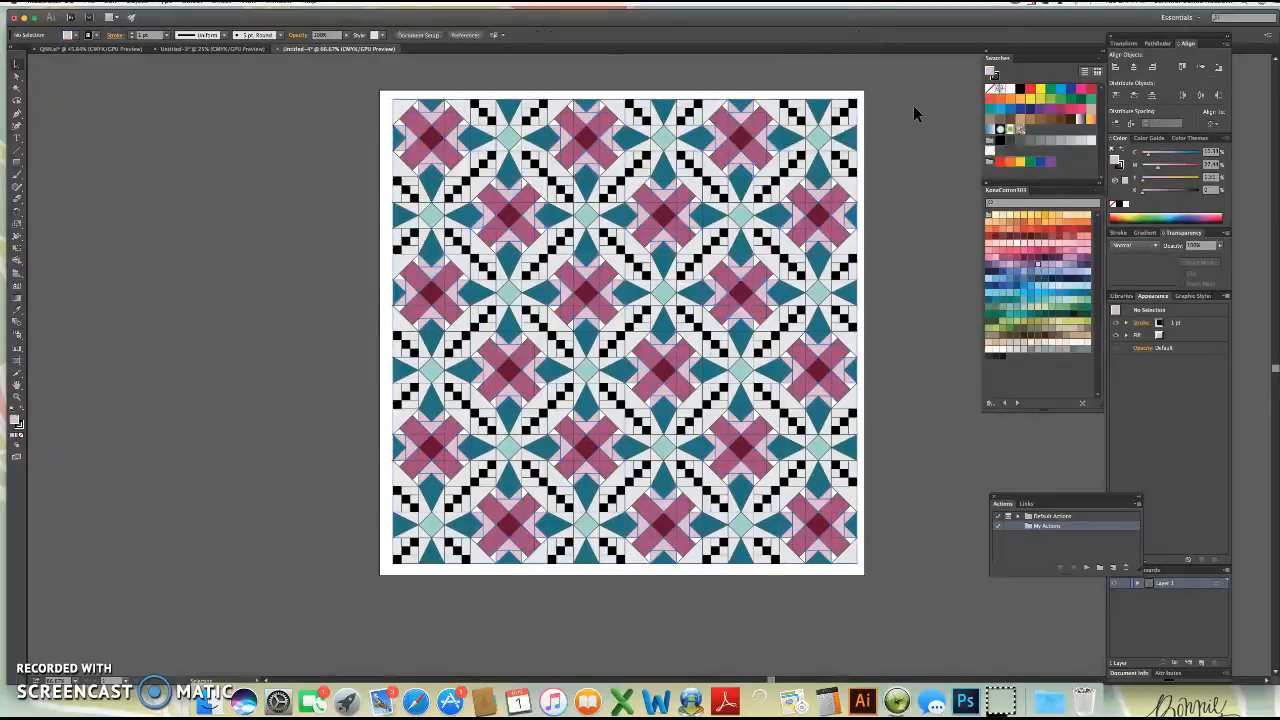